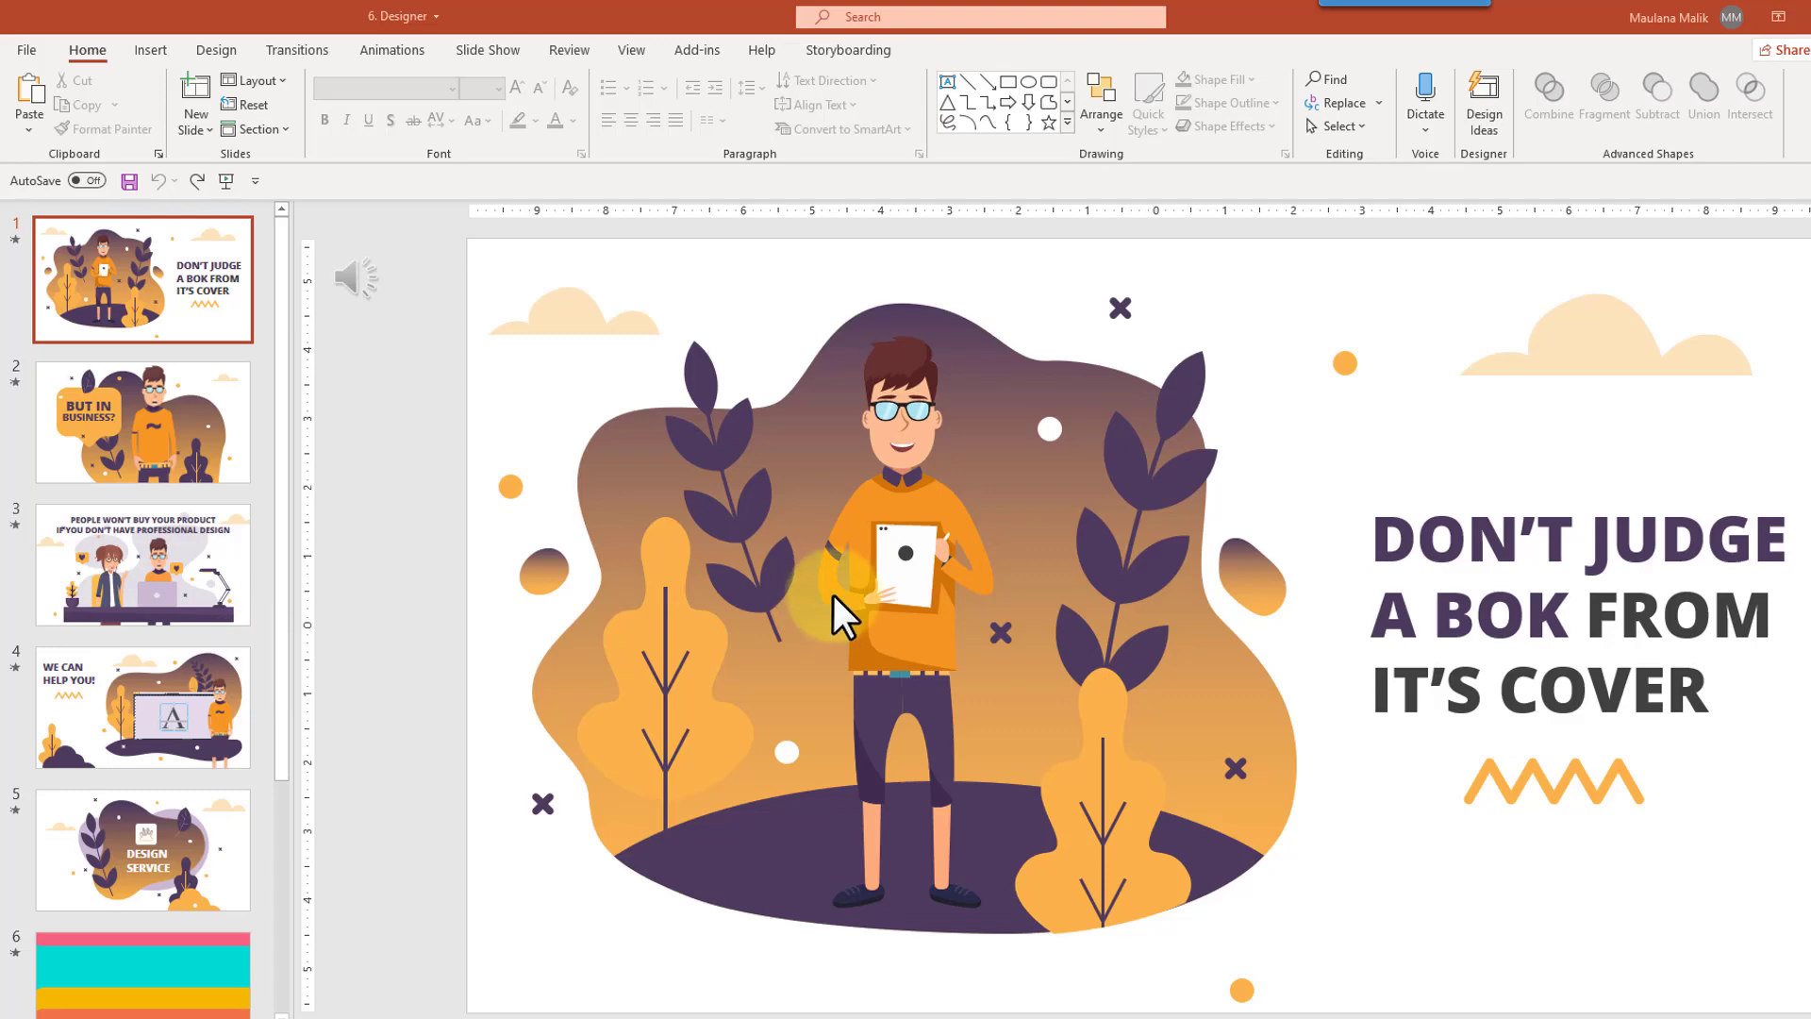
Replace slide 1's tablet-holding character with the Talking doctor animation from file
right_click(903, 561)
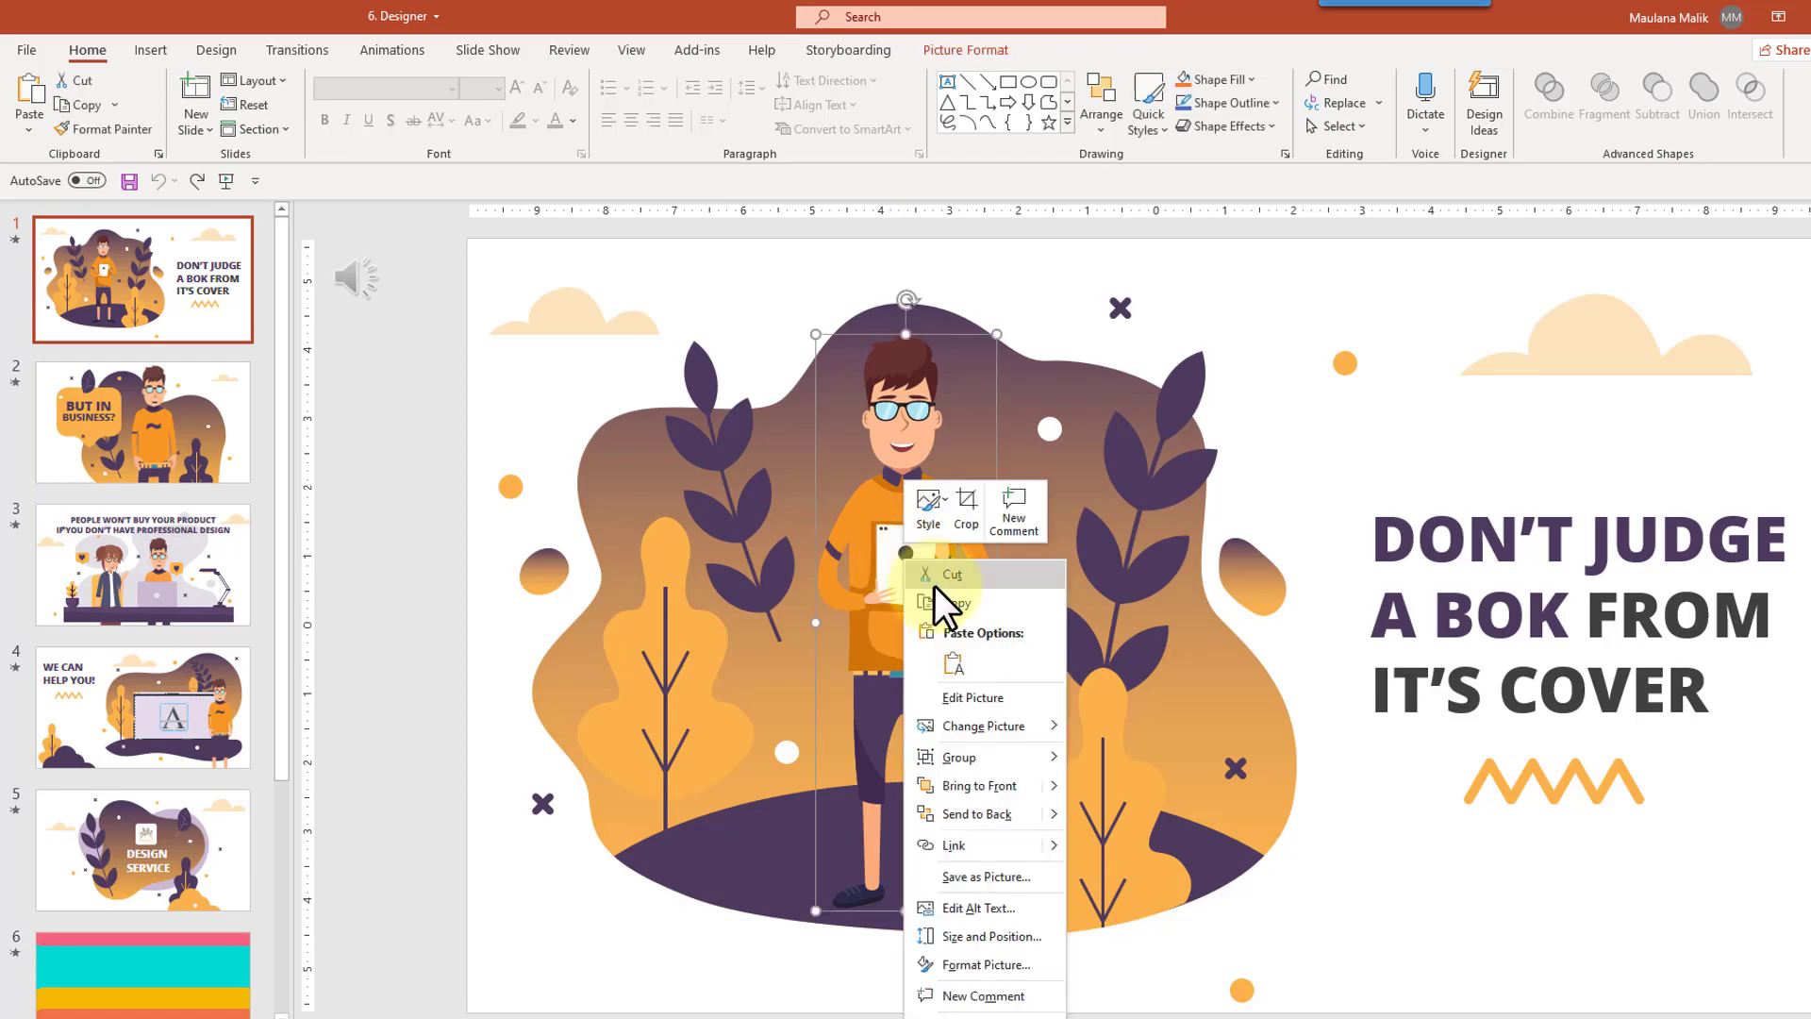
mouse_move(979, 719)
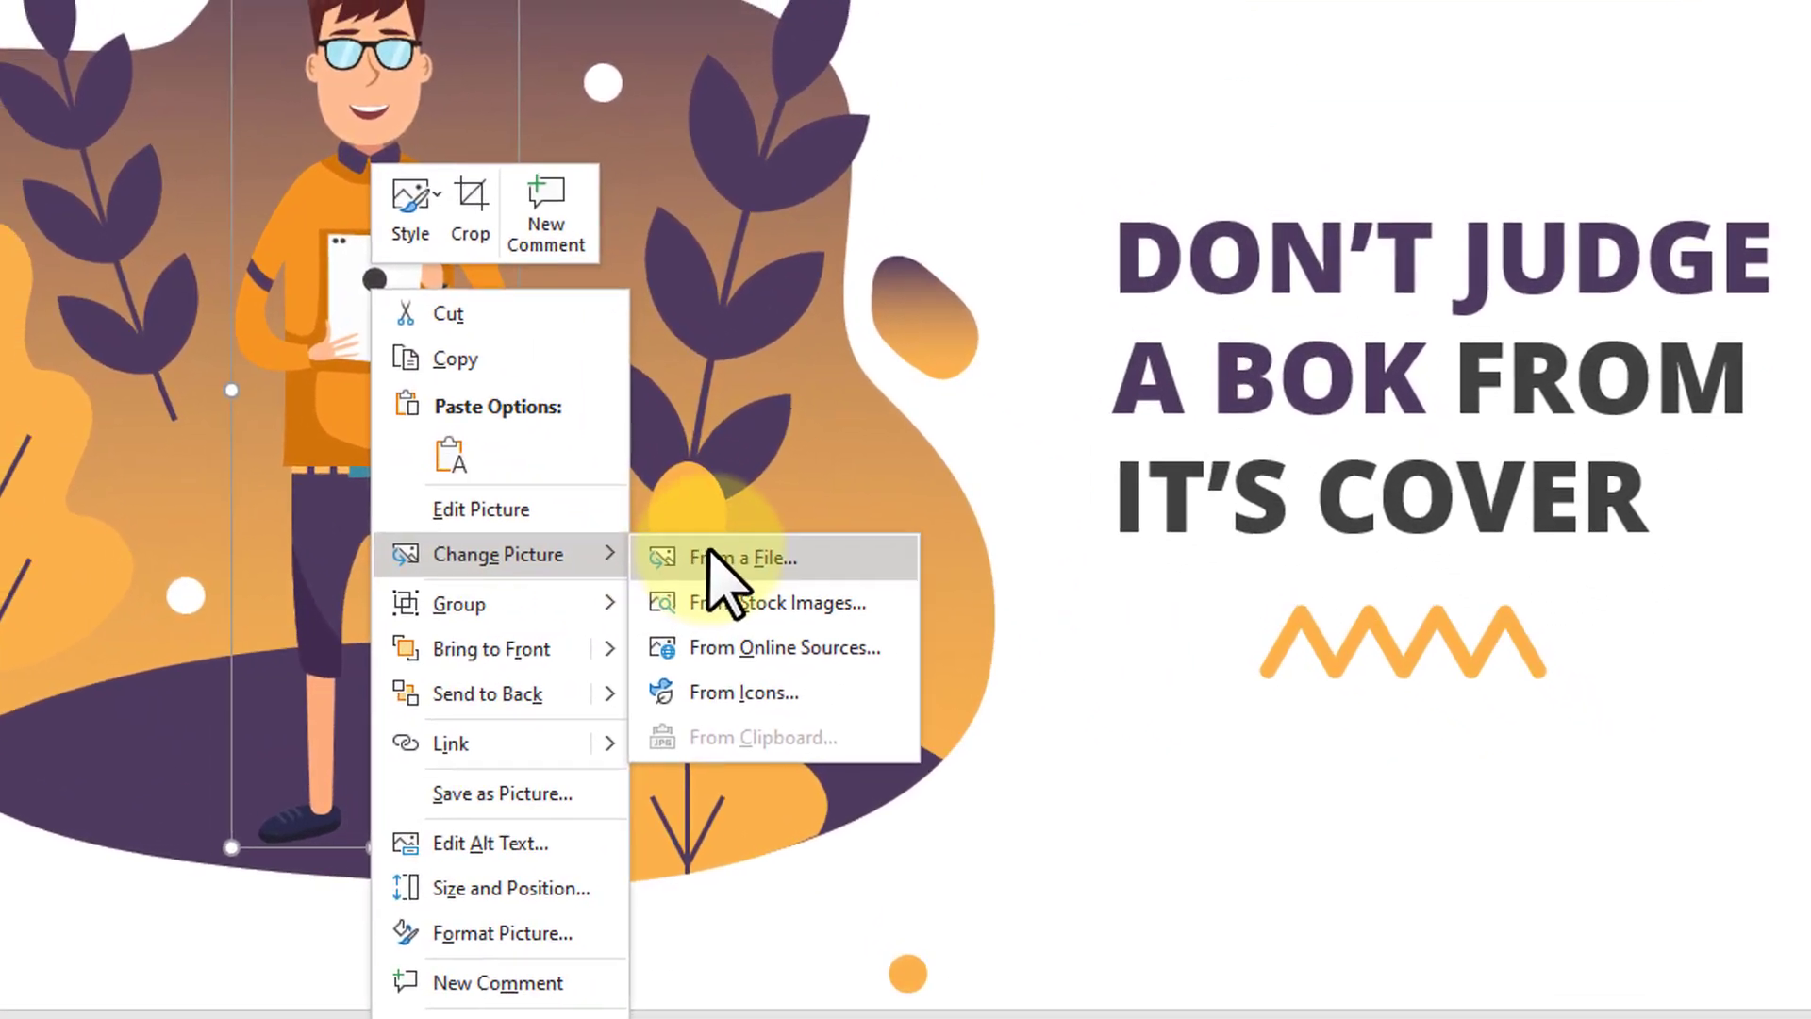
click(712, 561)
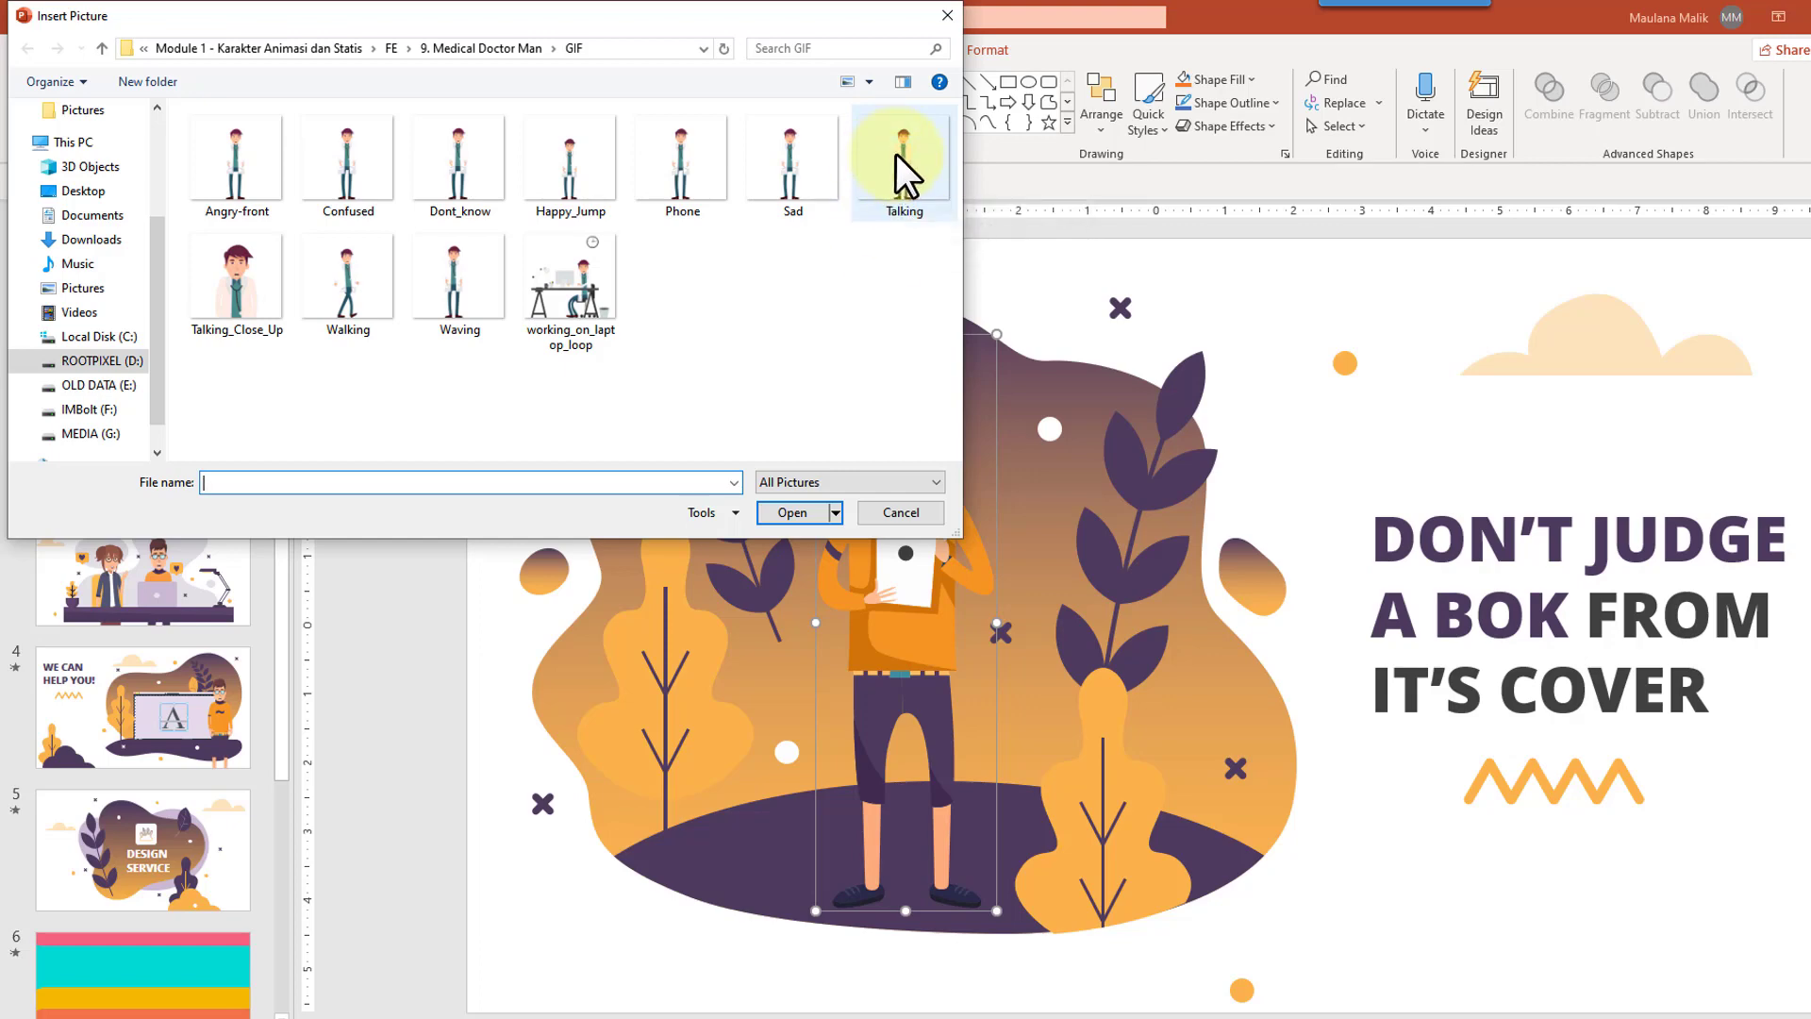
double_click(897, 155)
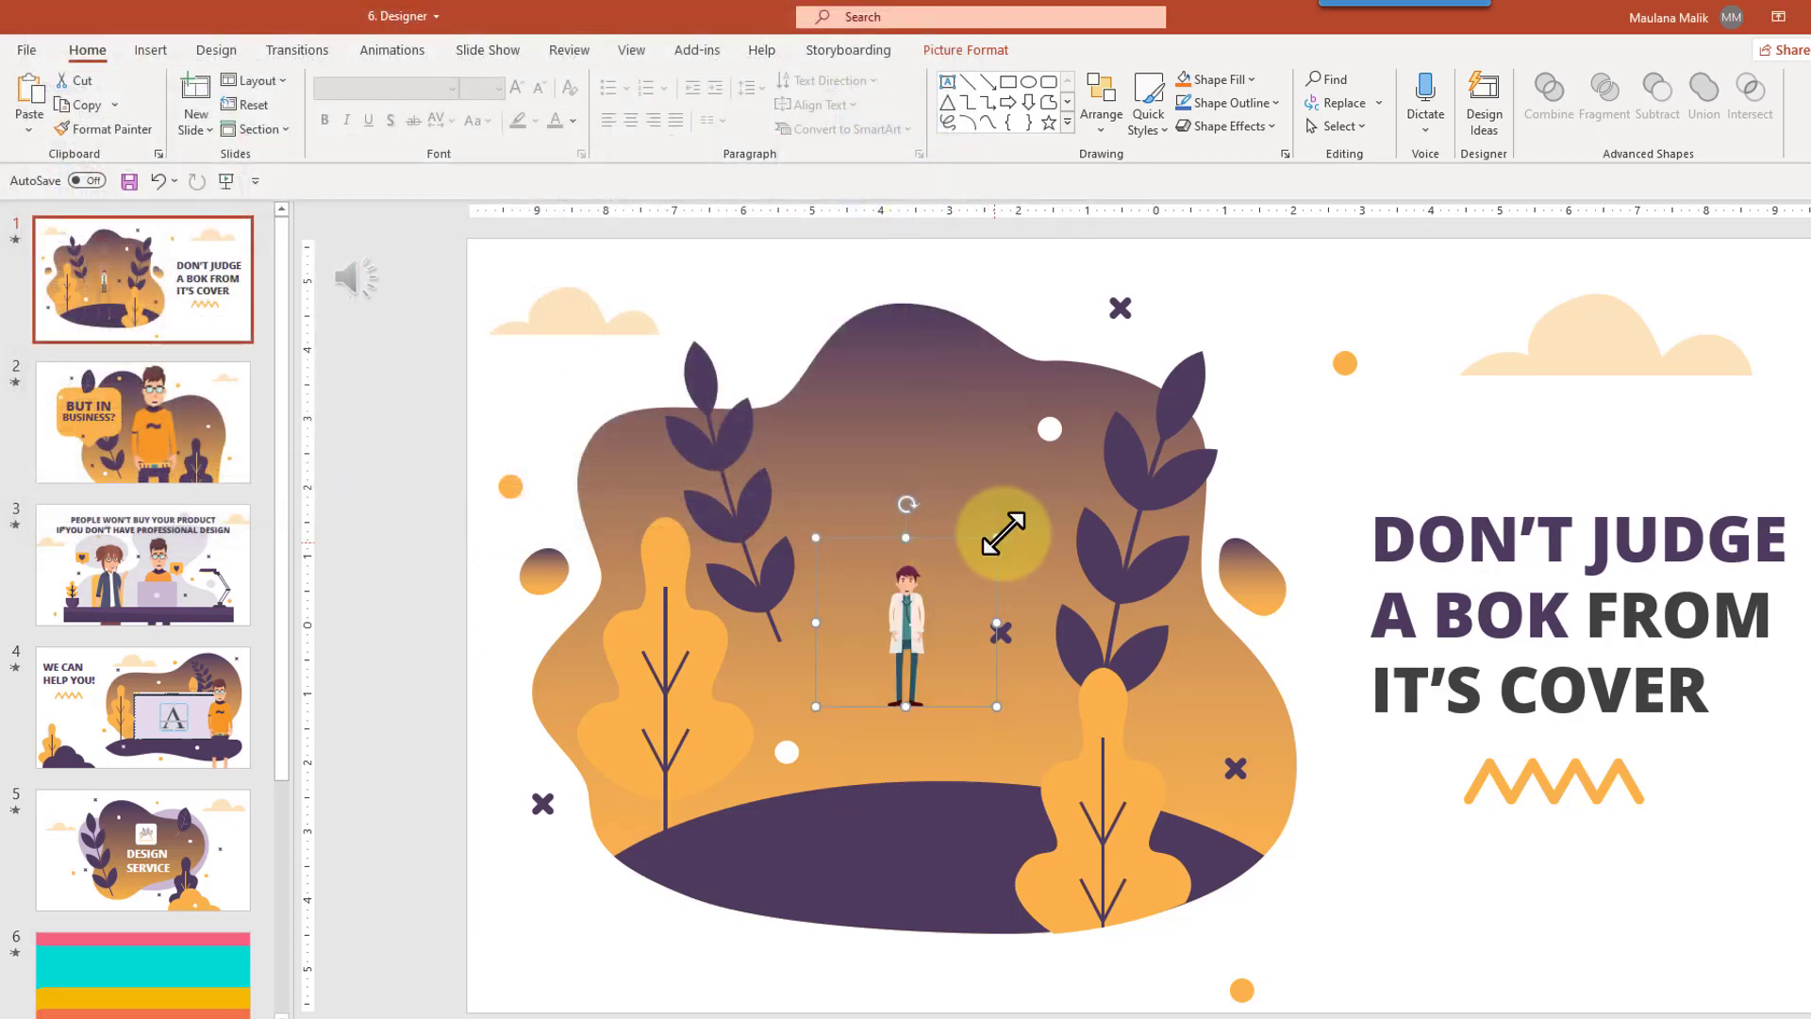
Enlarge the Talking doctor, centre it on the backdrop, and preview slide 1's animations
drag(1000, 534, 1293, 251)
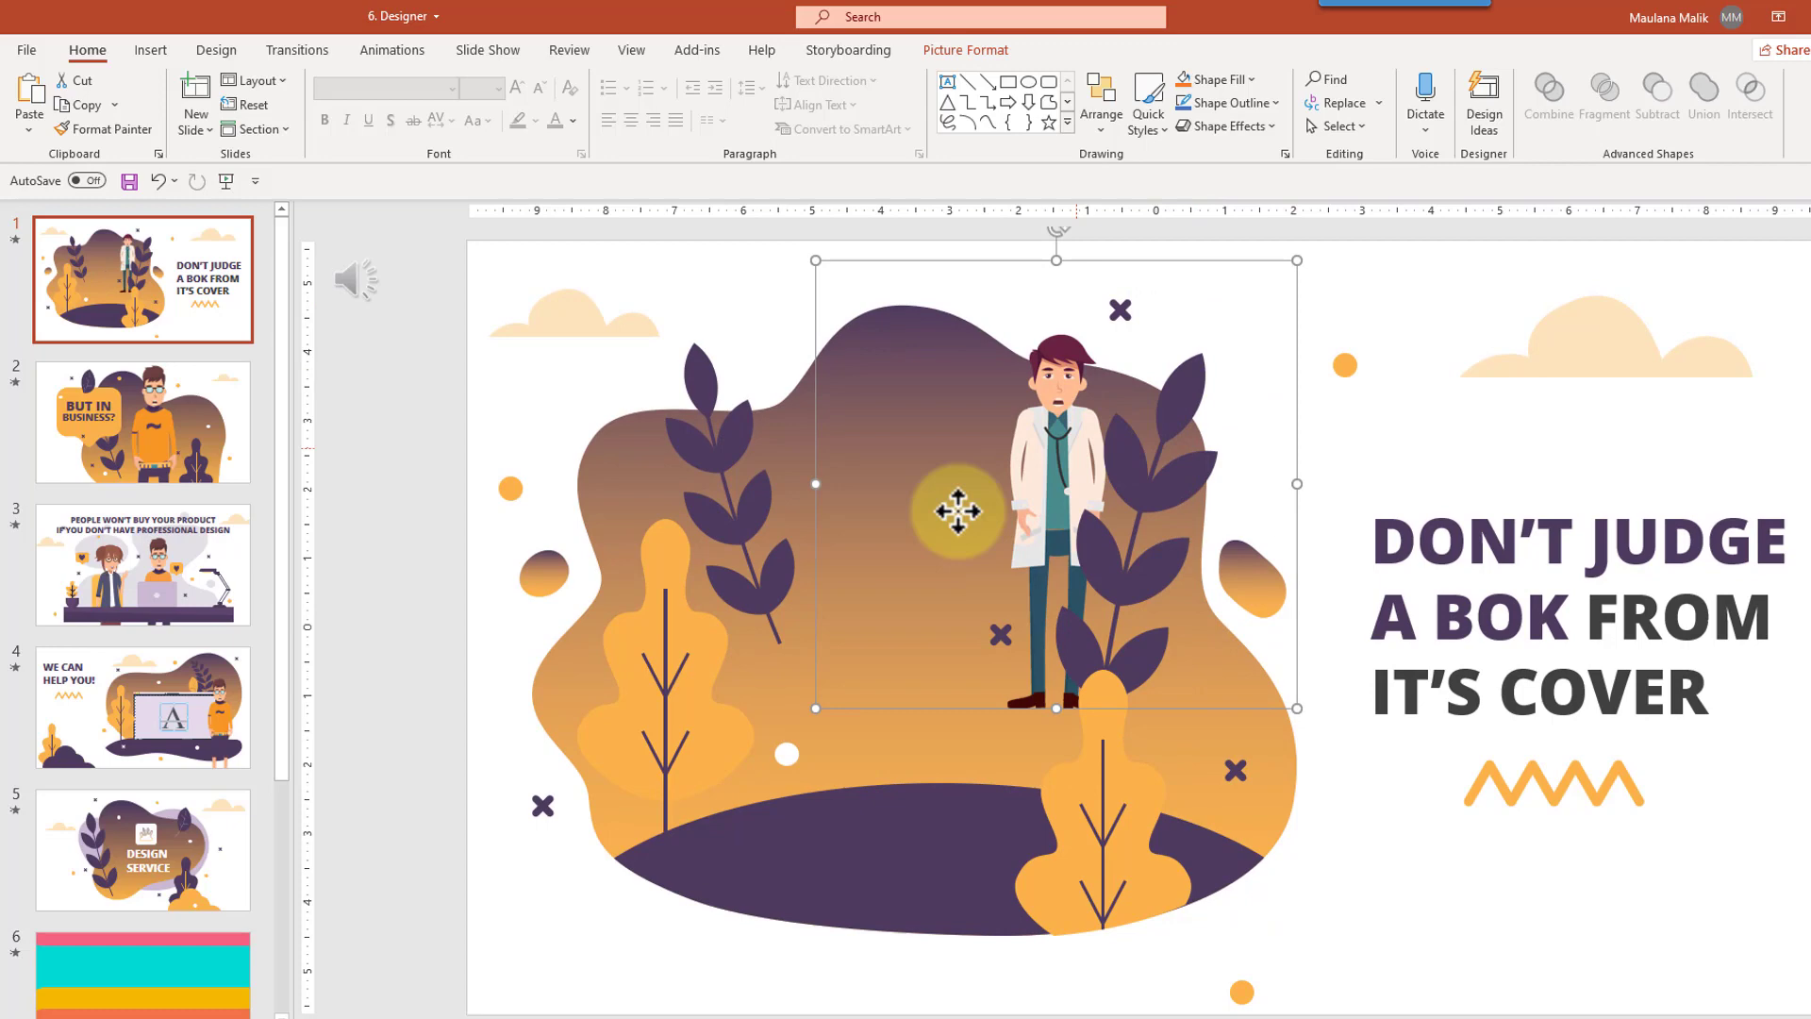
drag(953, 510, 918, 560)
click(15, 241)
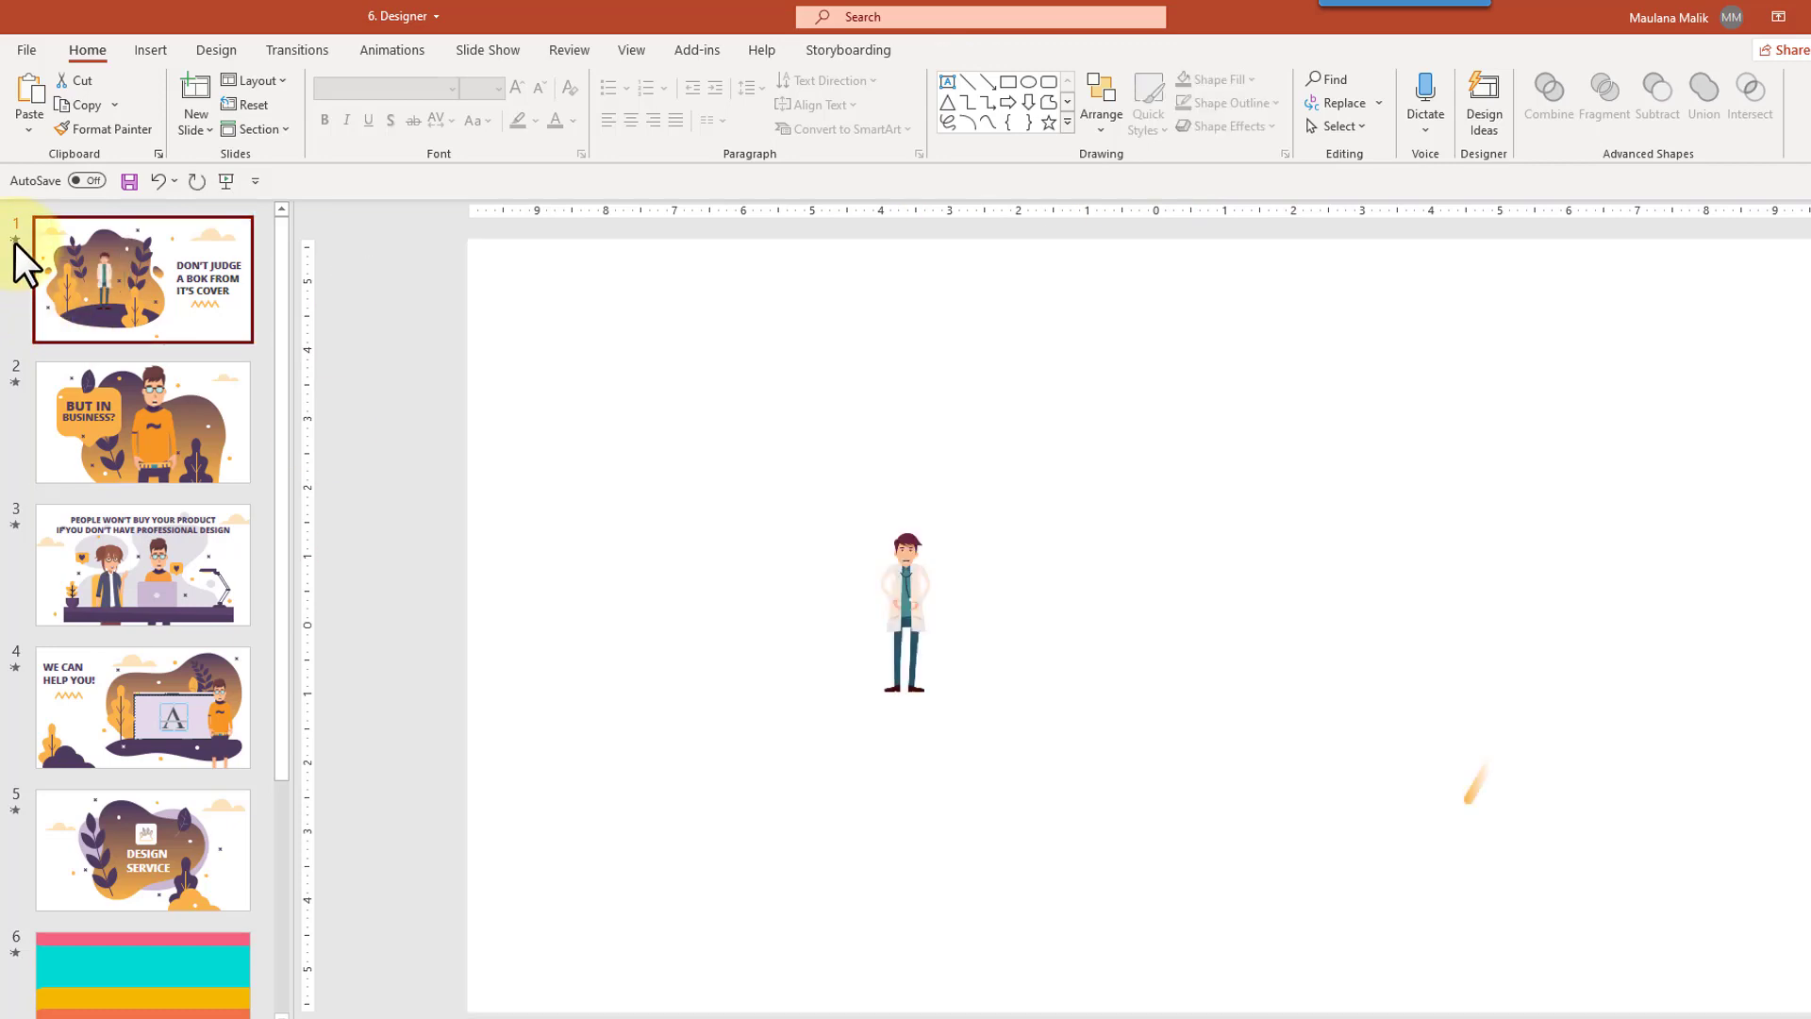
click(1220, 738)
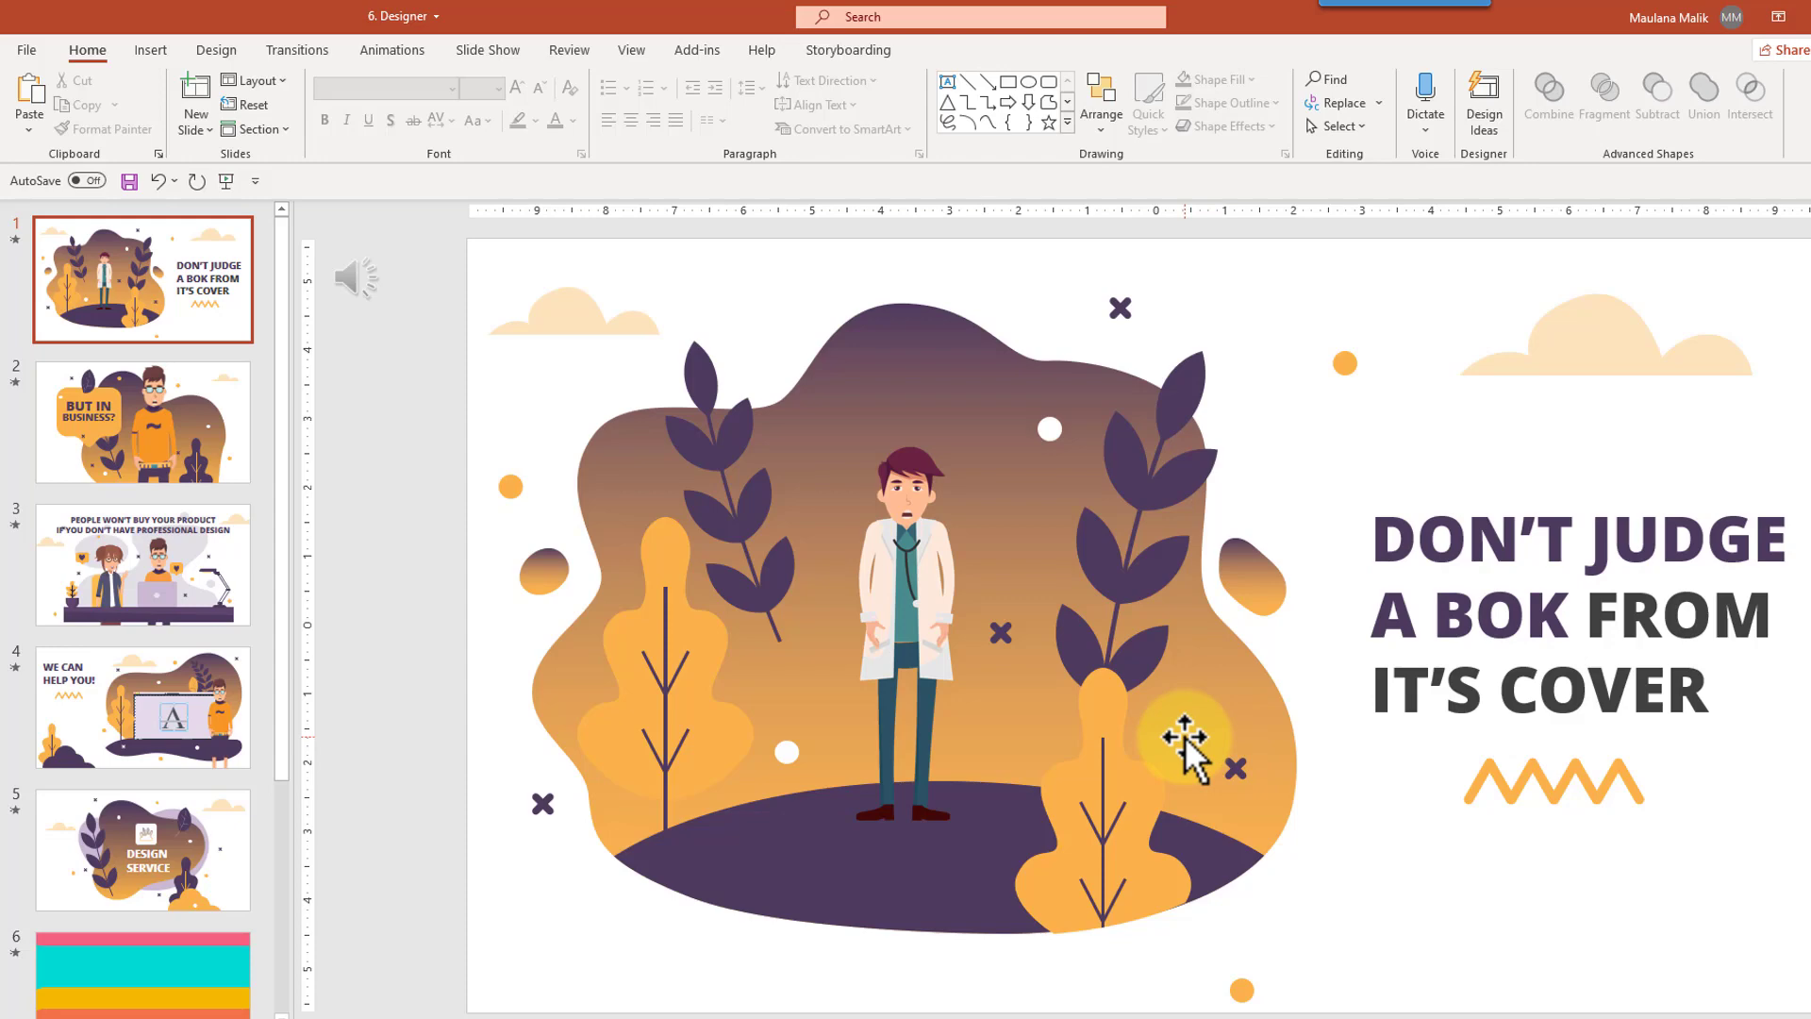
Bring slide 1 back with its tablet-holding character and DON'T JUDGE heading
click(694, 849)
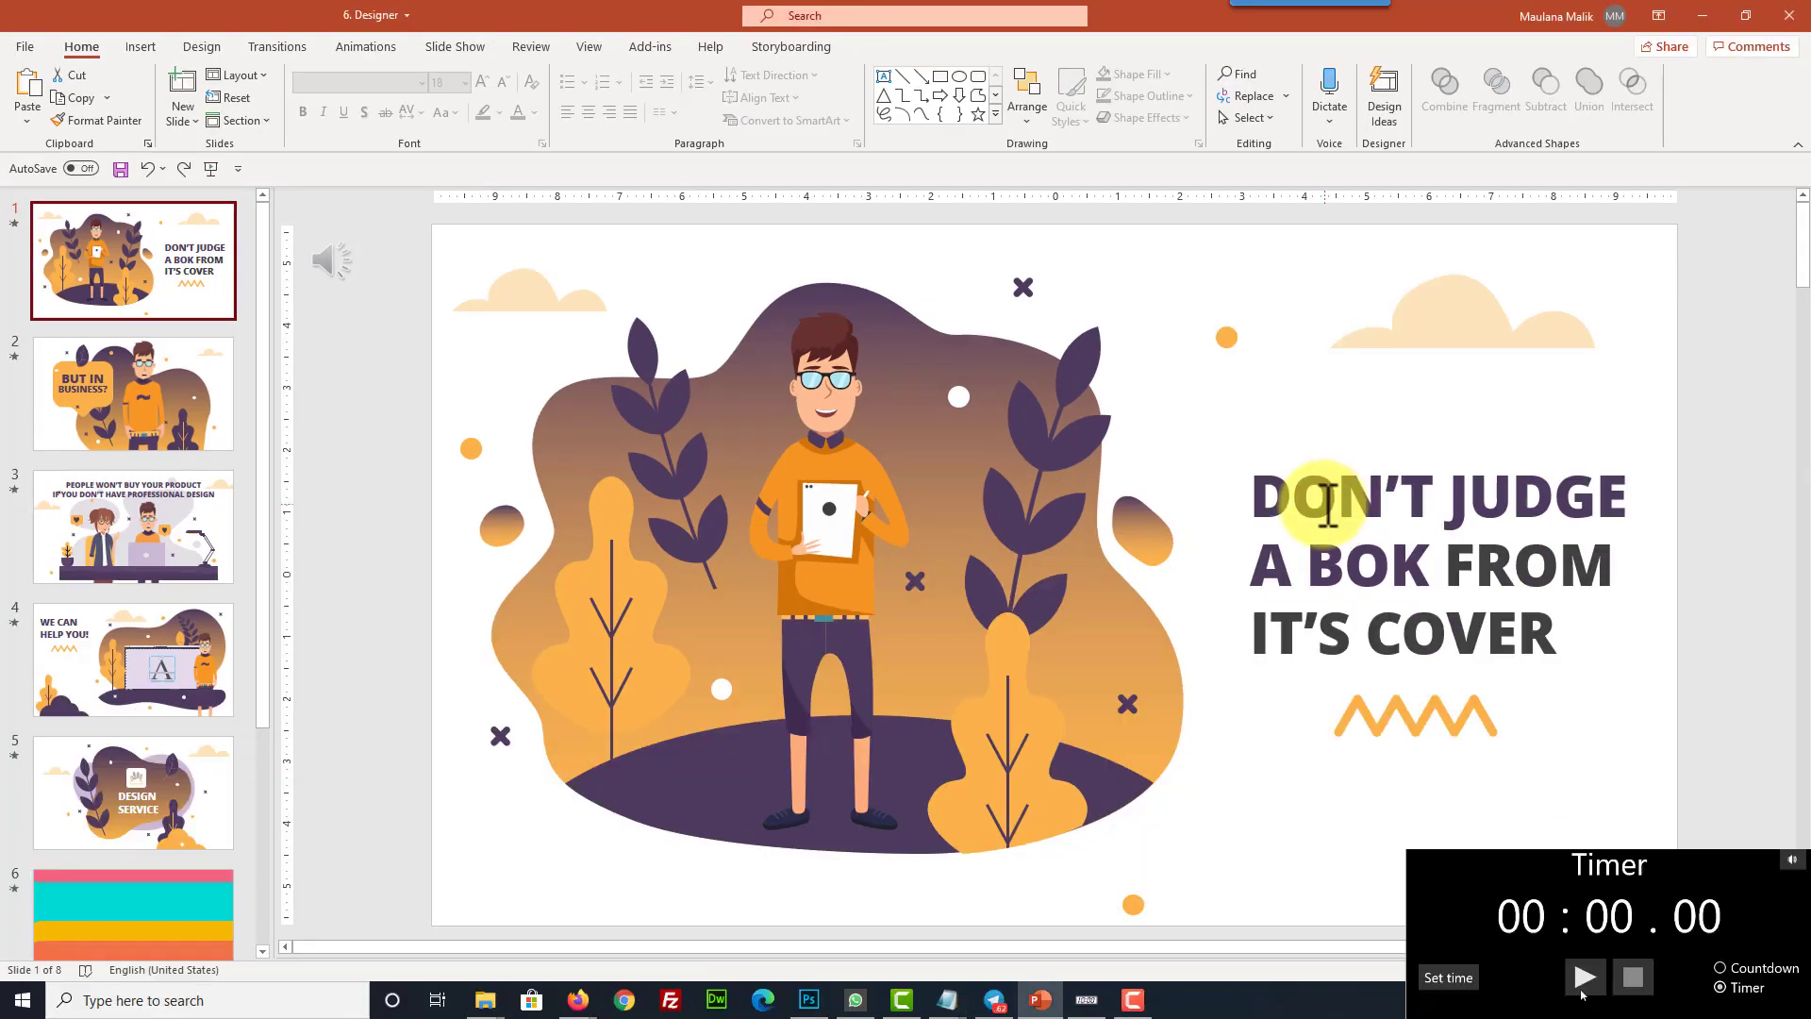
Paste the health-consultation heading on slide 1, break it after ARE YOU, and move it up-left
triple_click(1334, 505)
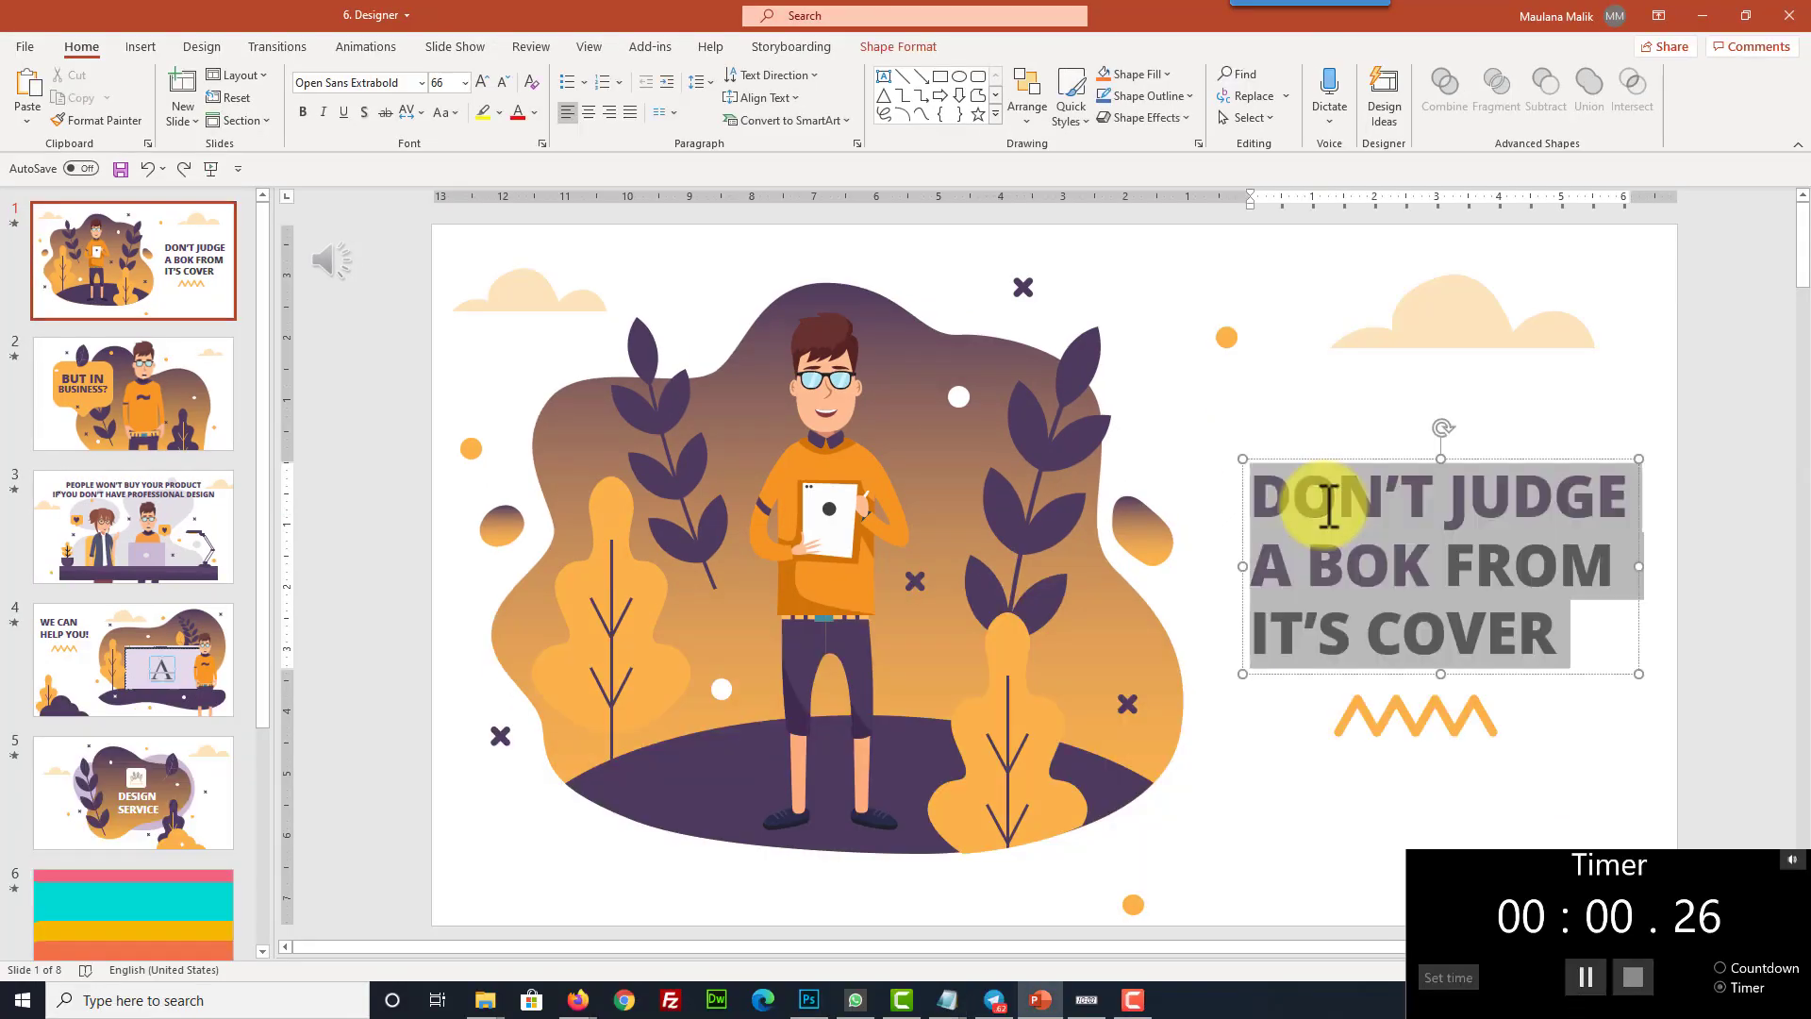
text(ARE YOU LOOKING FOR A HEALTH CONSULTATION?)
click(1241, 495)
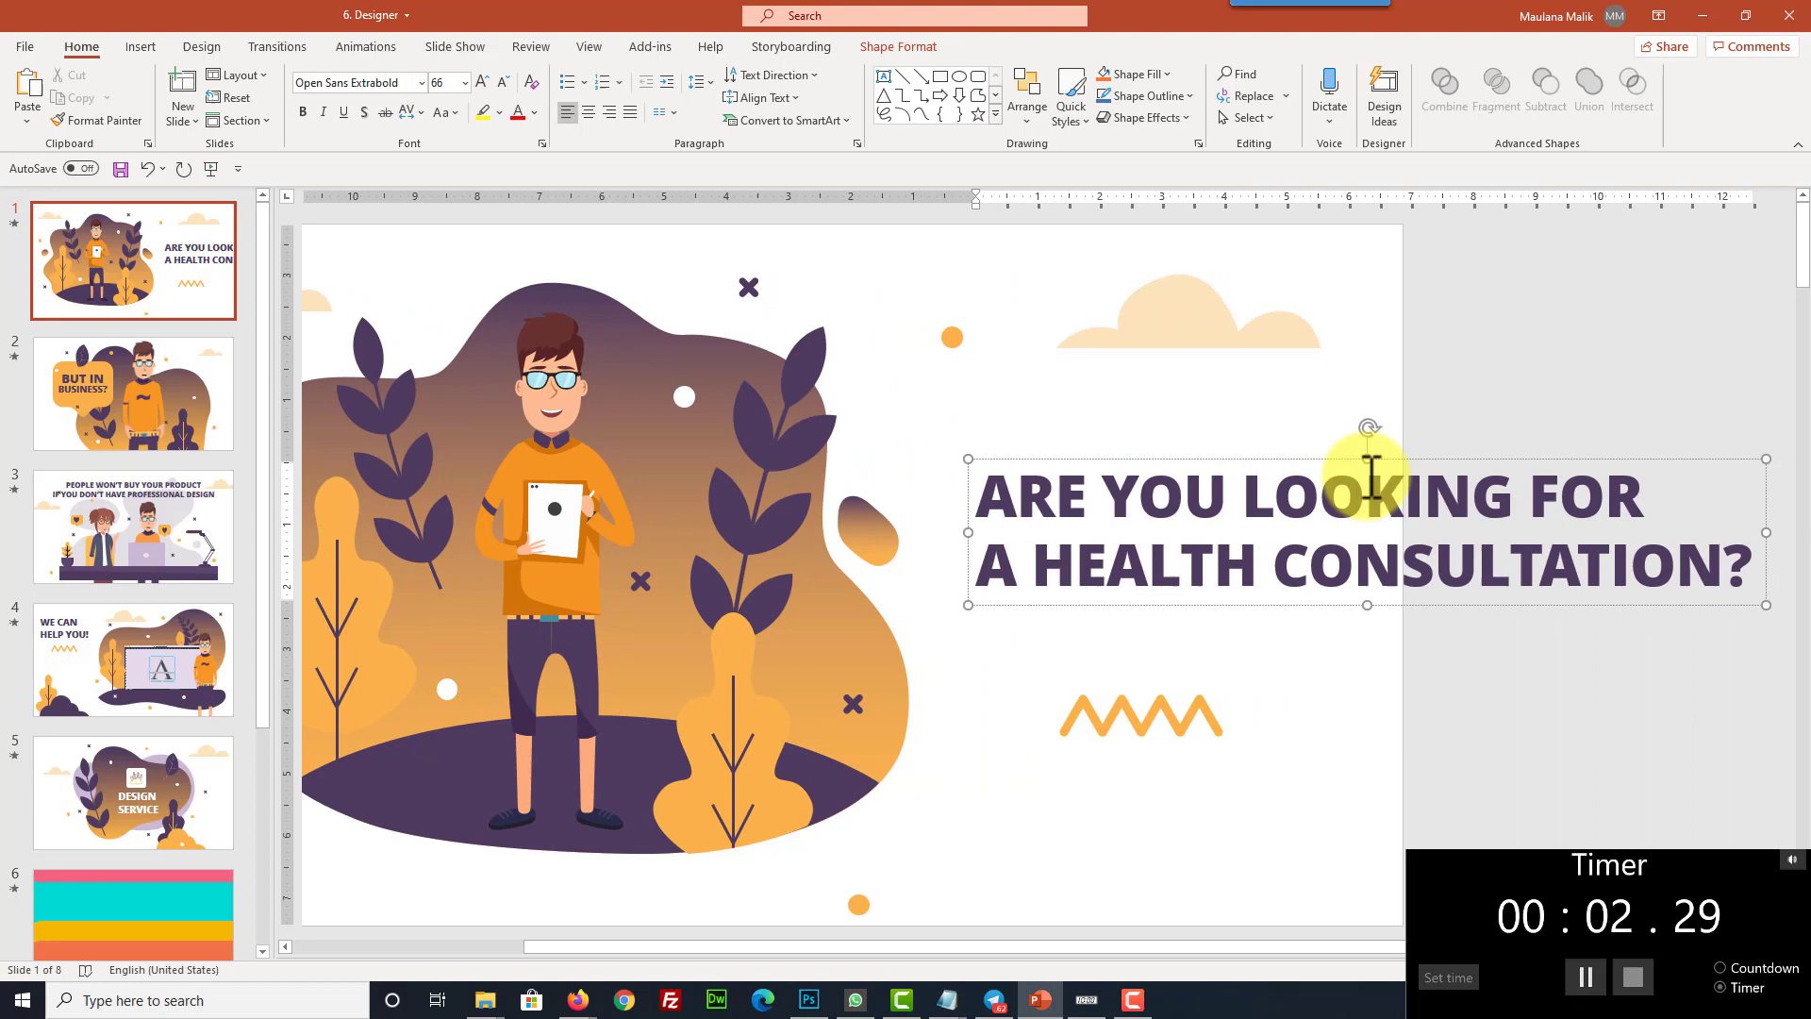
key(Return)
key(Return)
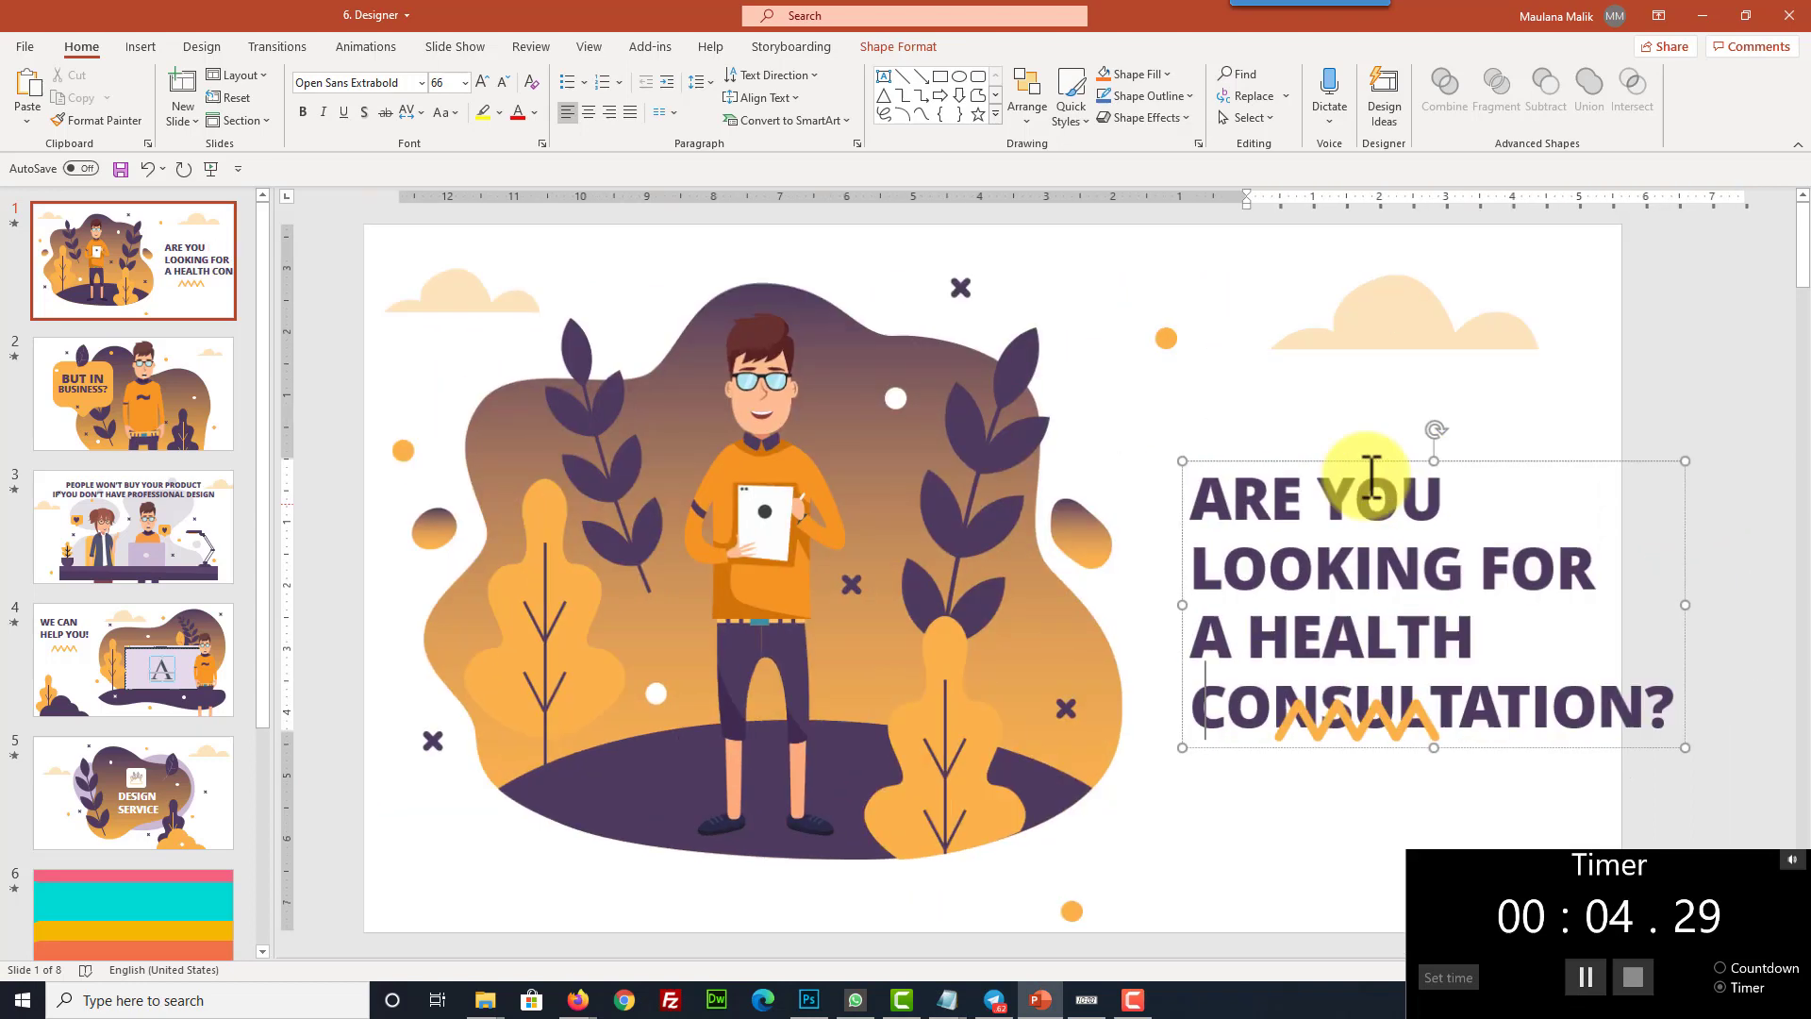
drag(1338, 462, 1264, 384)
Retype slide 2's heading as AFRAID on the first line and TO GO OUTSIDE on the second
click(104, 405)
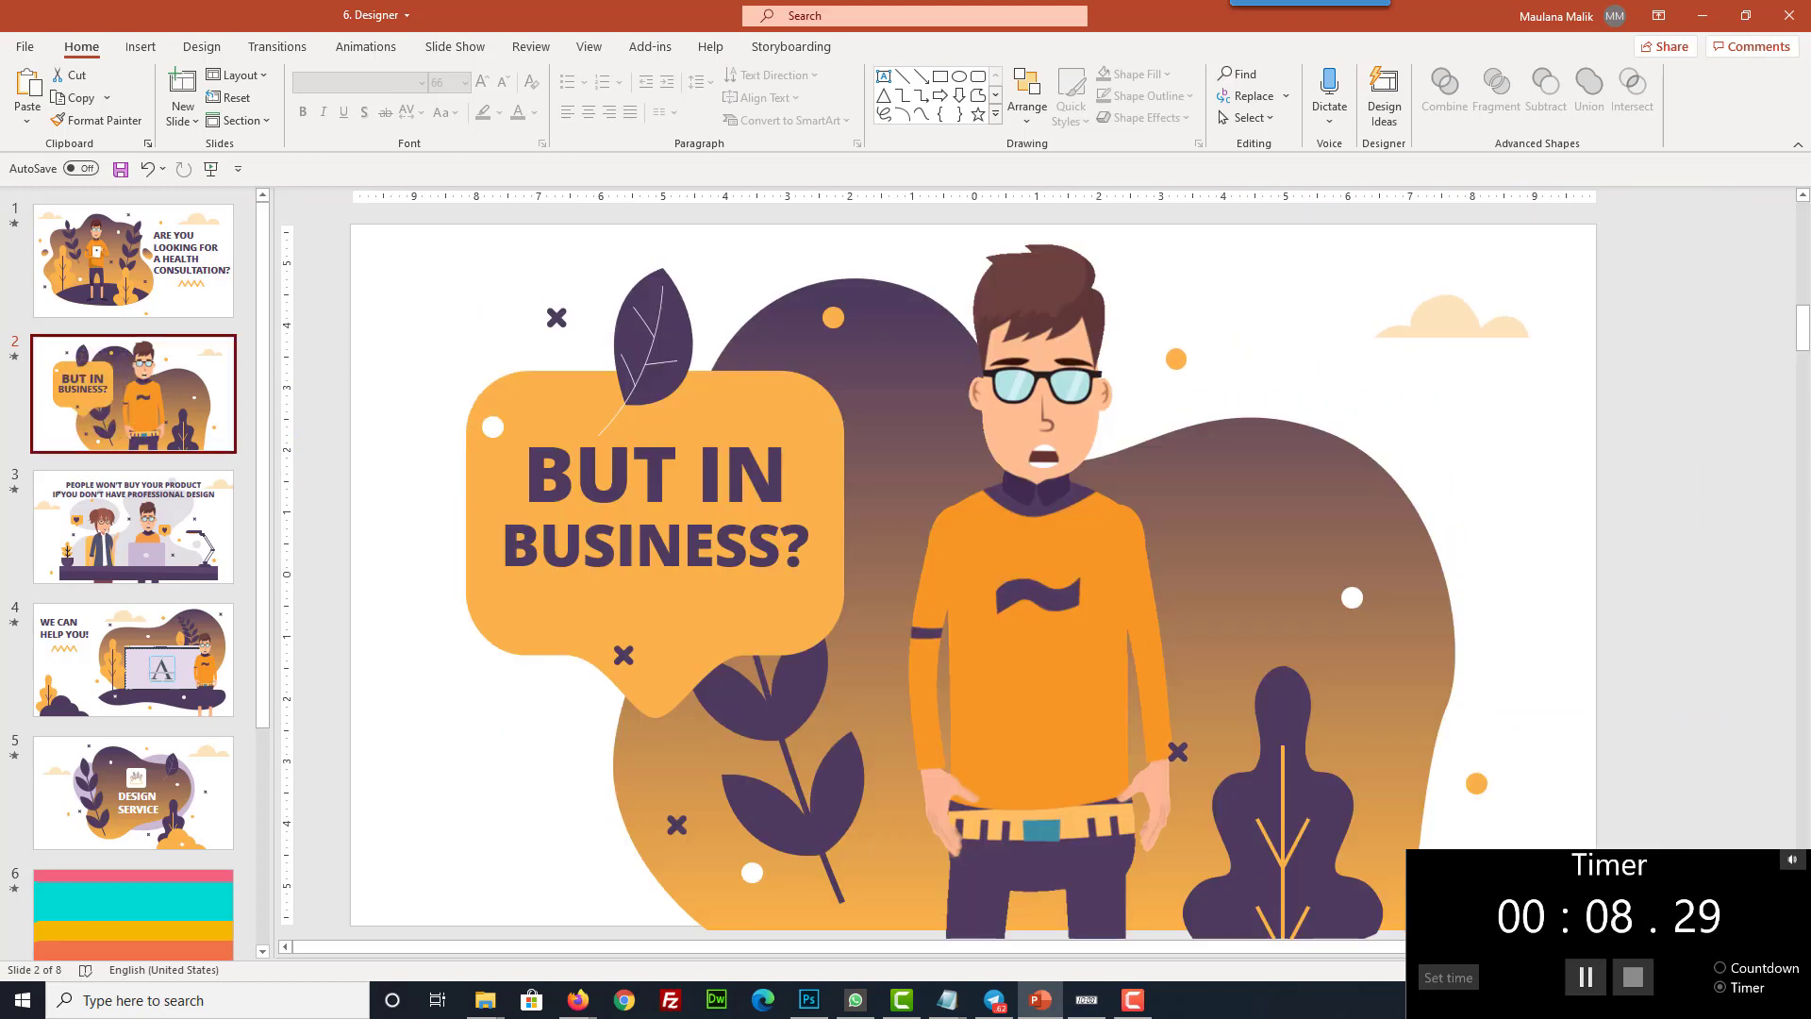
click(748, 472)
drag(755, 471, 303, 459)
text(AFRAID)
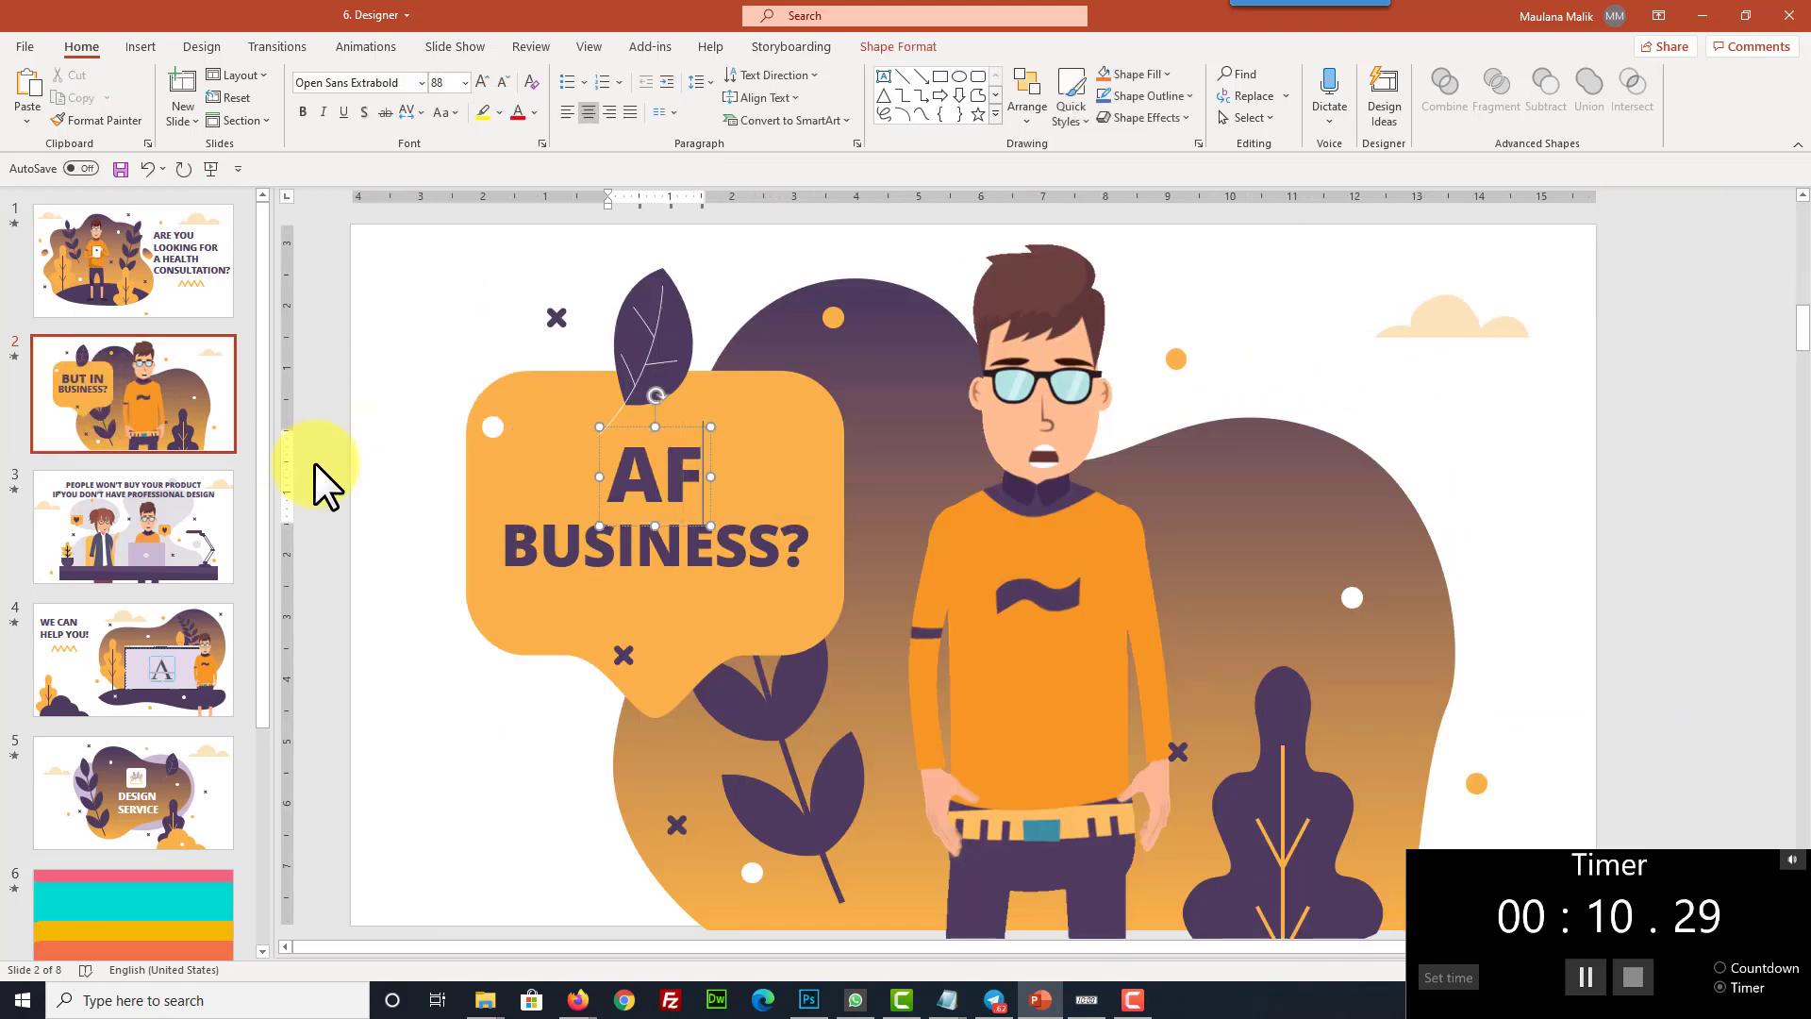
triple_click(586, 545)
text(TO GO OUTSIDE)
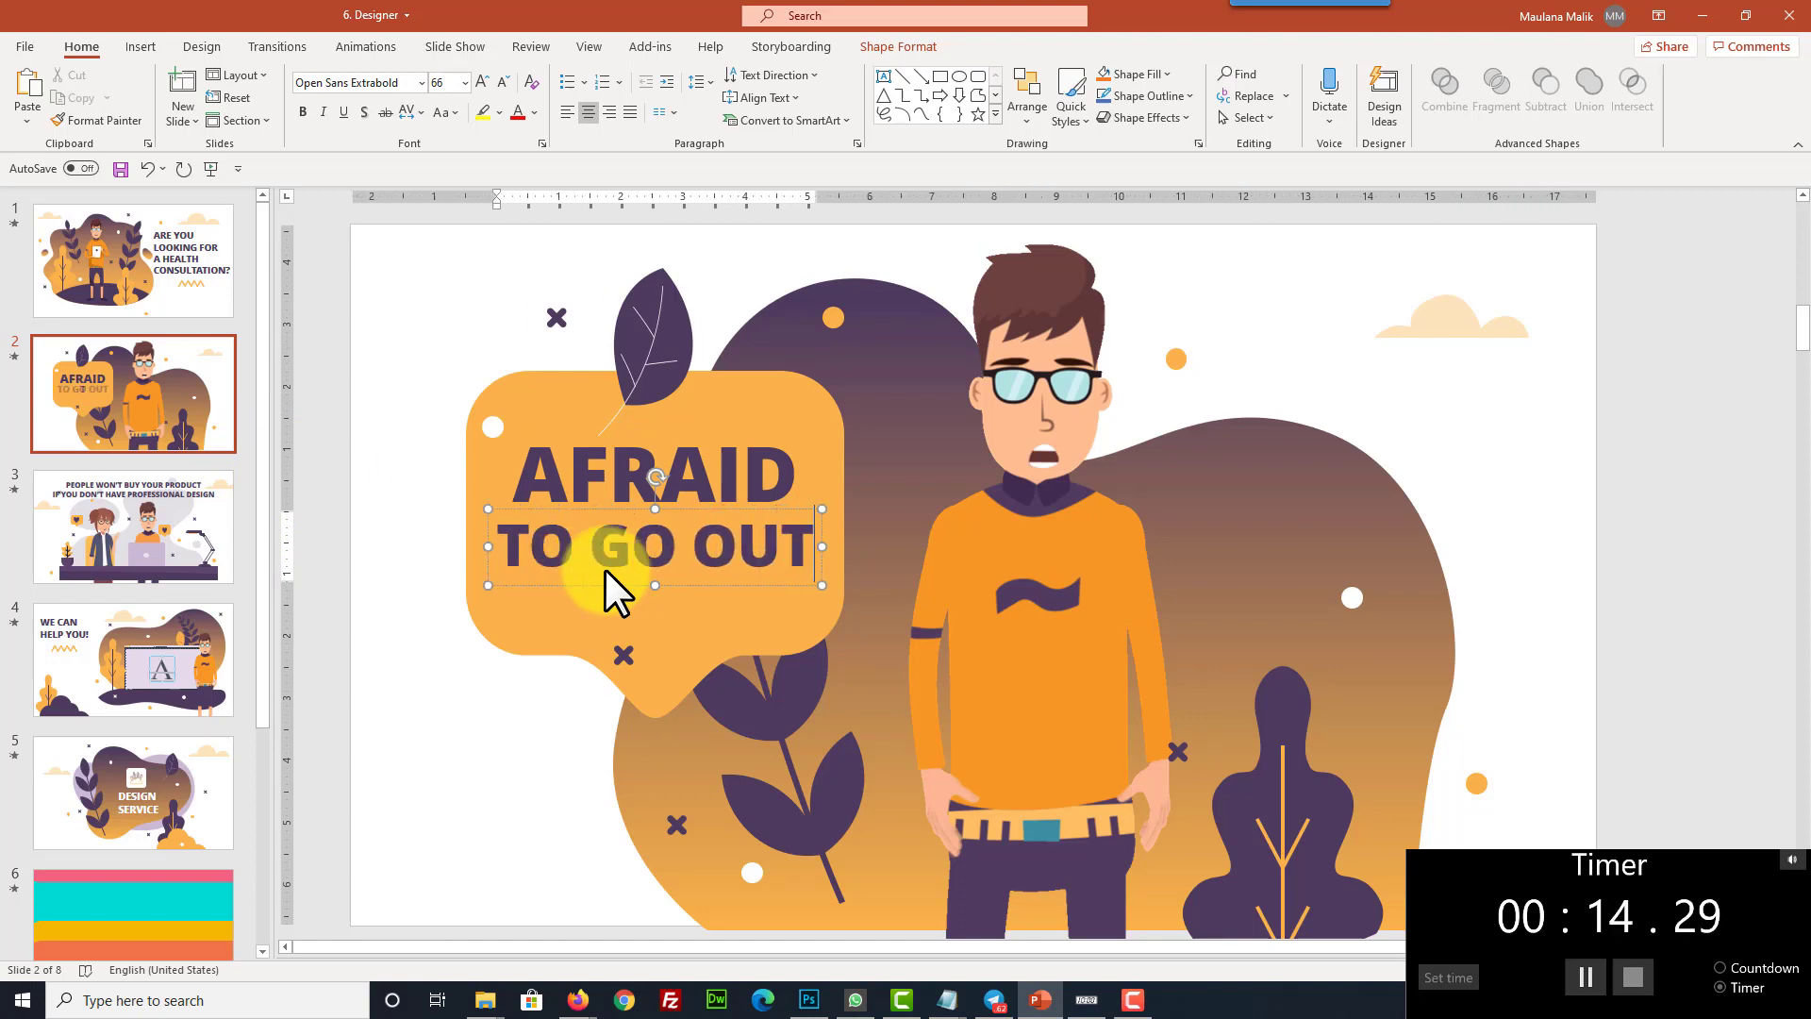
Shrink the TO GO OUTSIDE line to 40 pt and nudge it slightly down
key(ctrl+a)
click(502, 84)
click(501, 85)
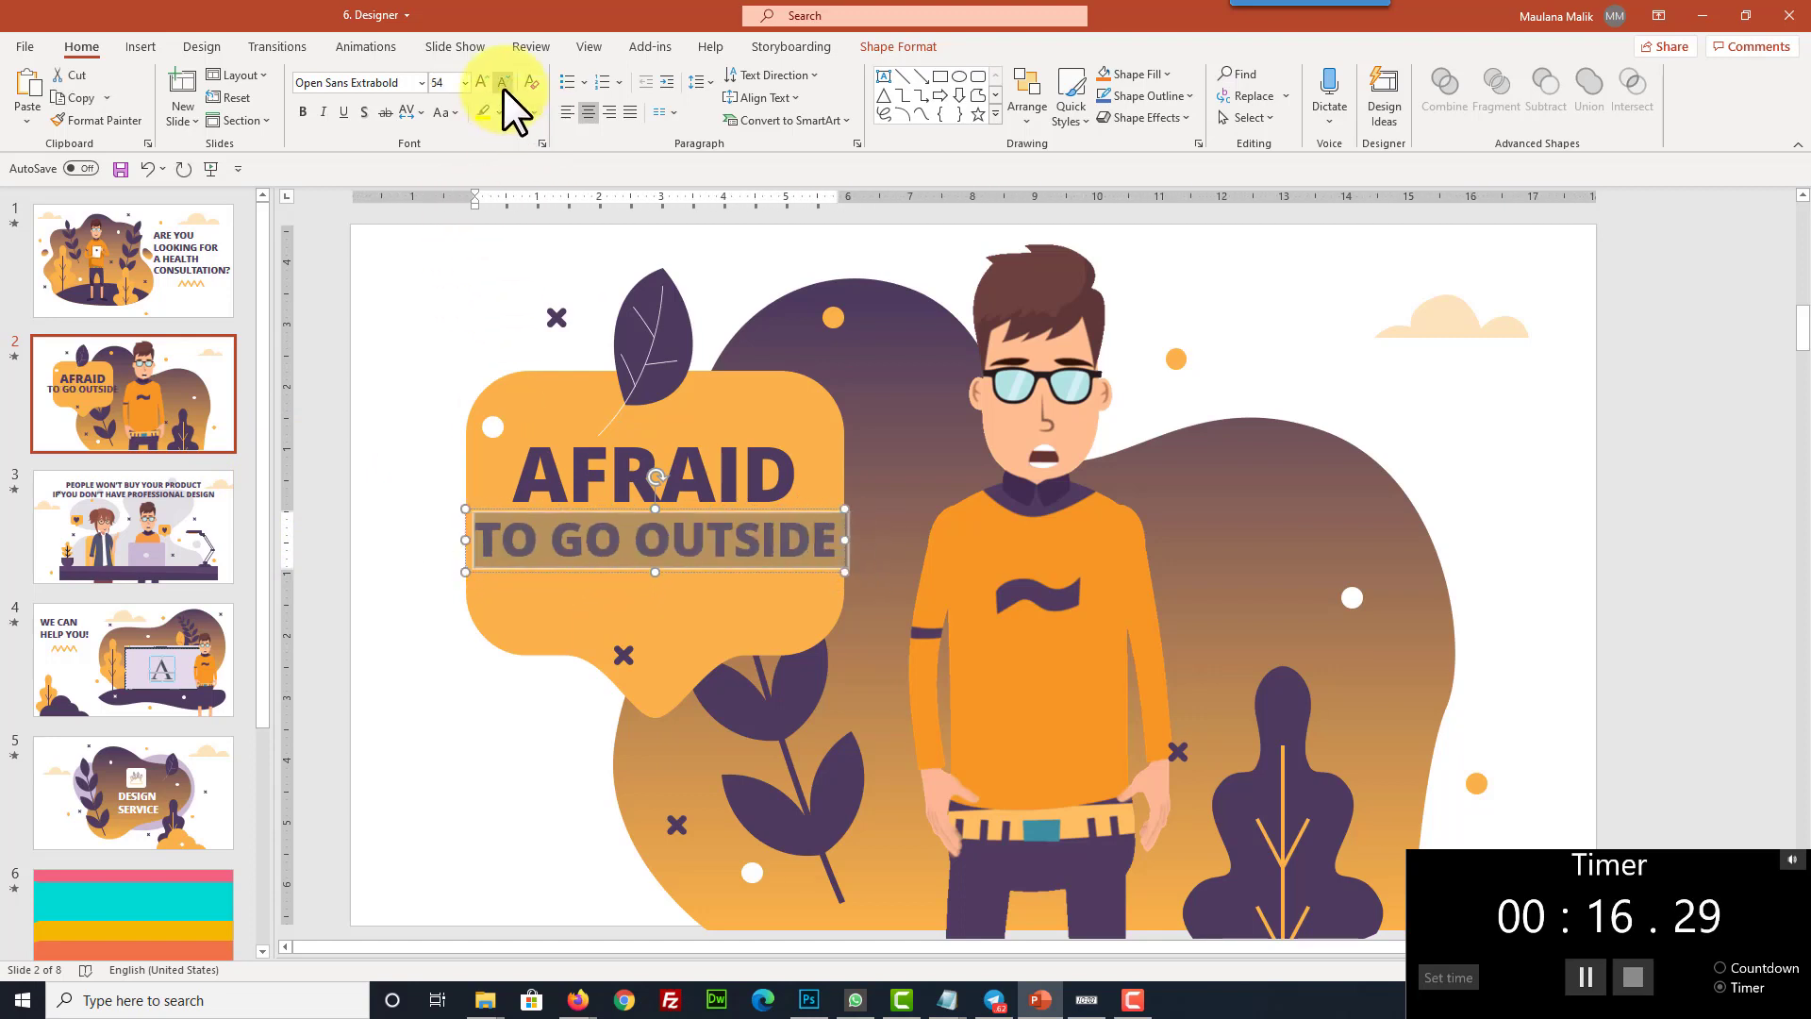
click(502, 85)
click(502, 85)
click(501, 85)
drag(599, 550, 596, 561)
Replace slide 3's heading with NOW YOU CAN GET A PERSONAL DOCTOR, ONLINE!, breaking after GET
click(179, 556)
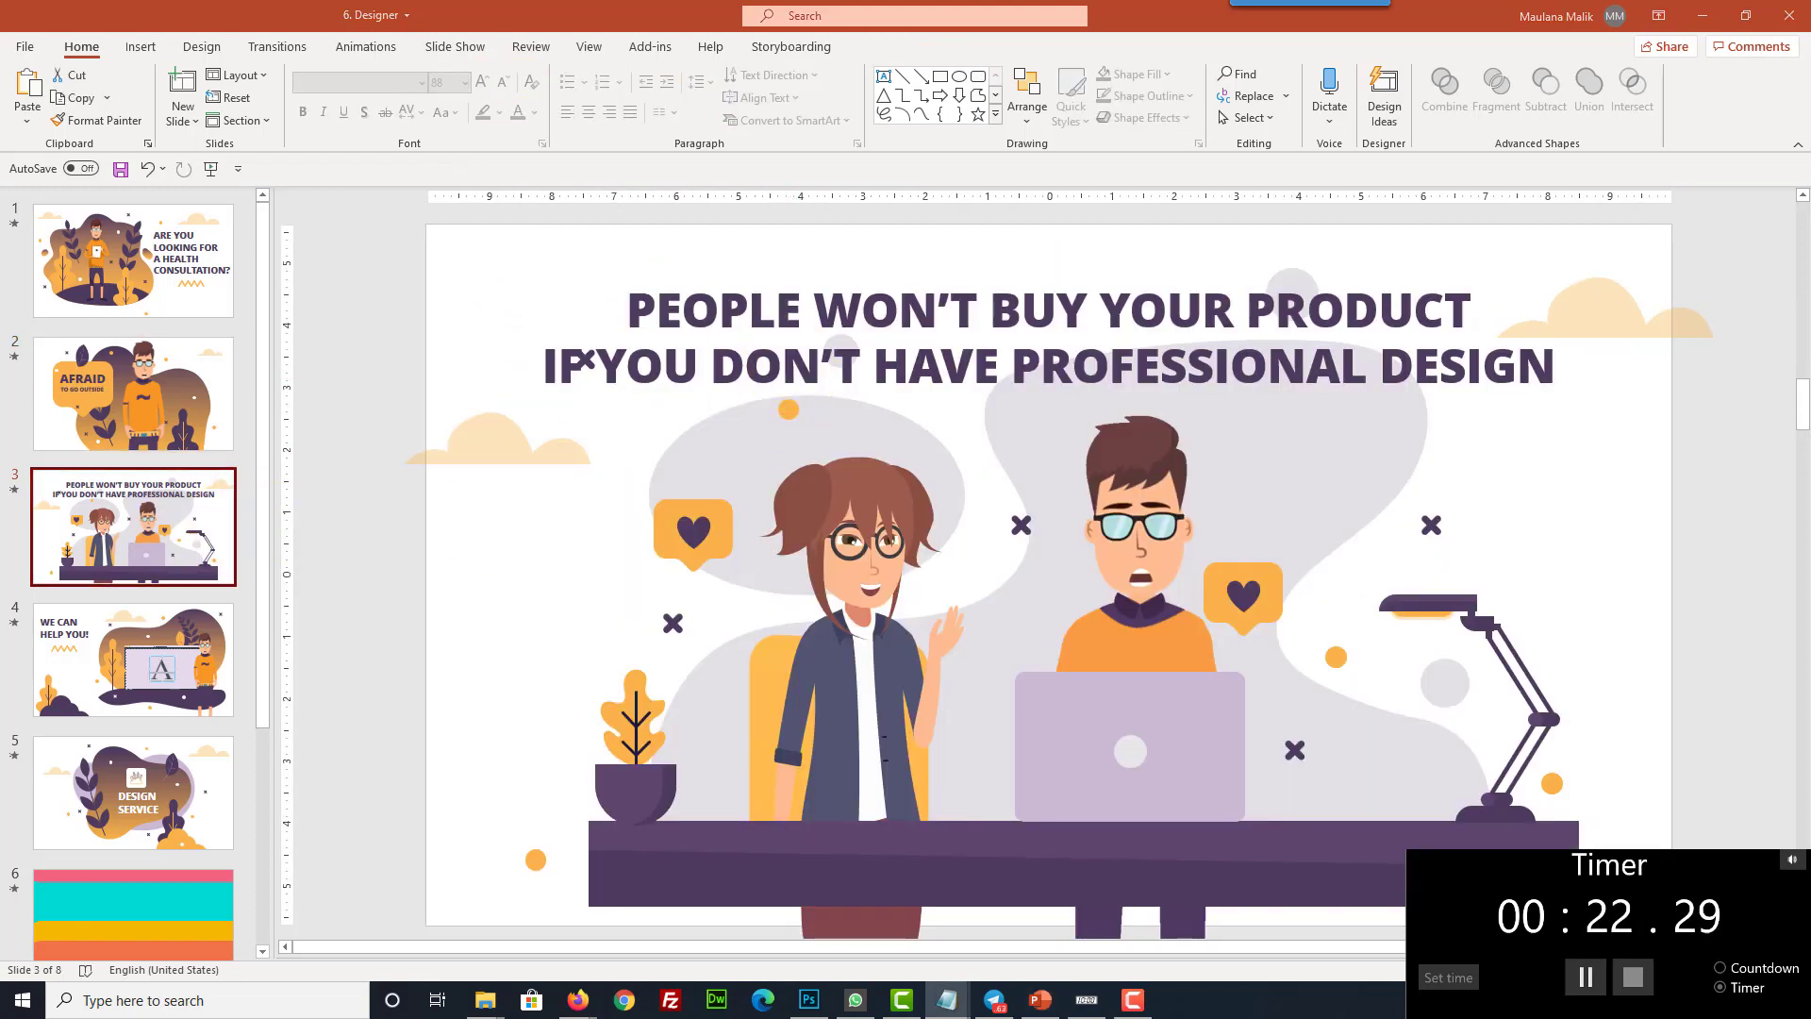
click(647, 341)
key(ctrl+a)
text(NOW YOU CAN GET A PERSONAL DOCTOR, ONLINE!)
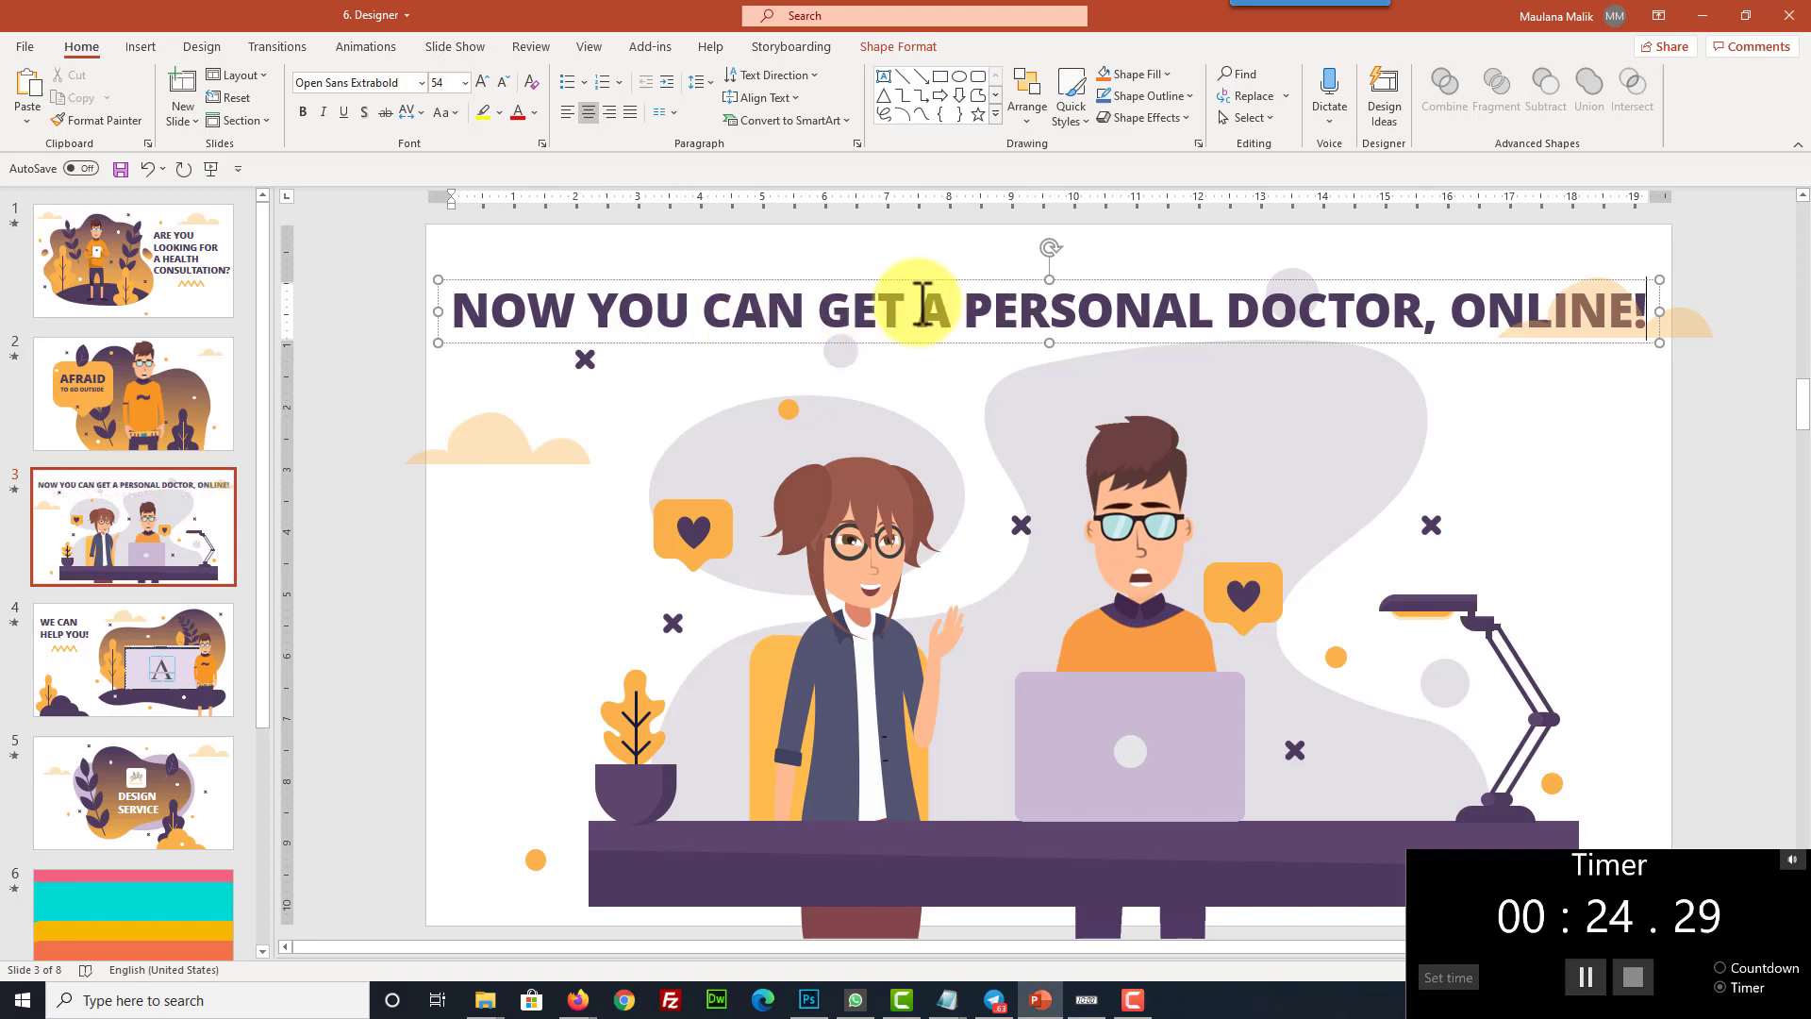
key(Return)
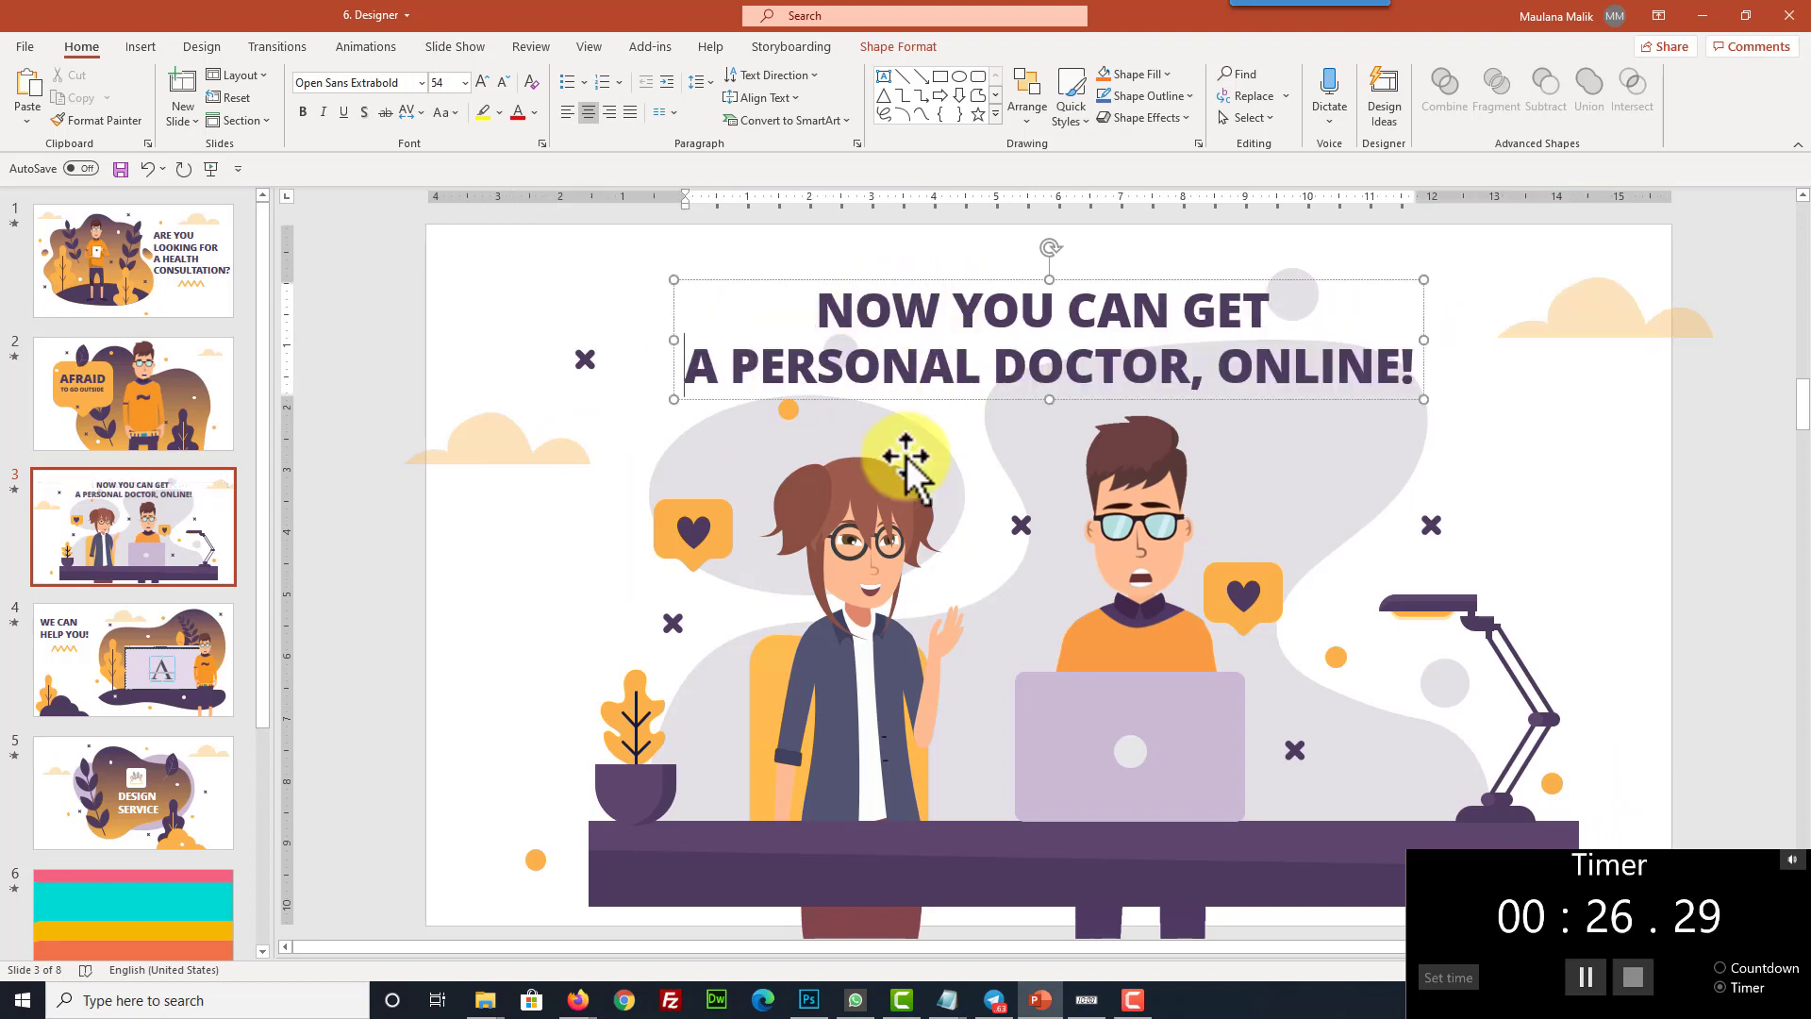
Swap the girl picture for the Waving doctor animation and move it left of the desk
click(850, 566)
right_click(852, 564)
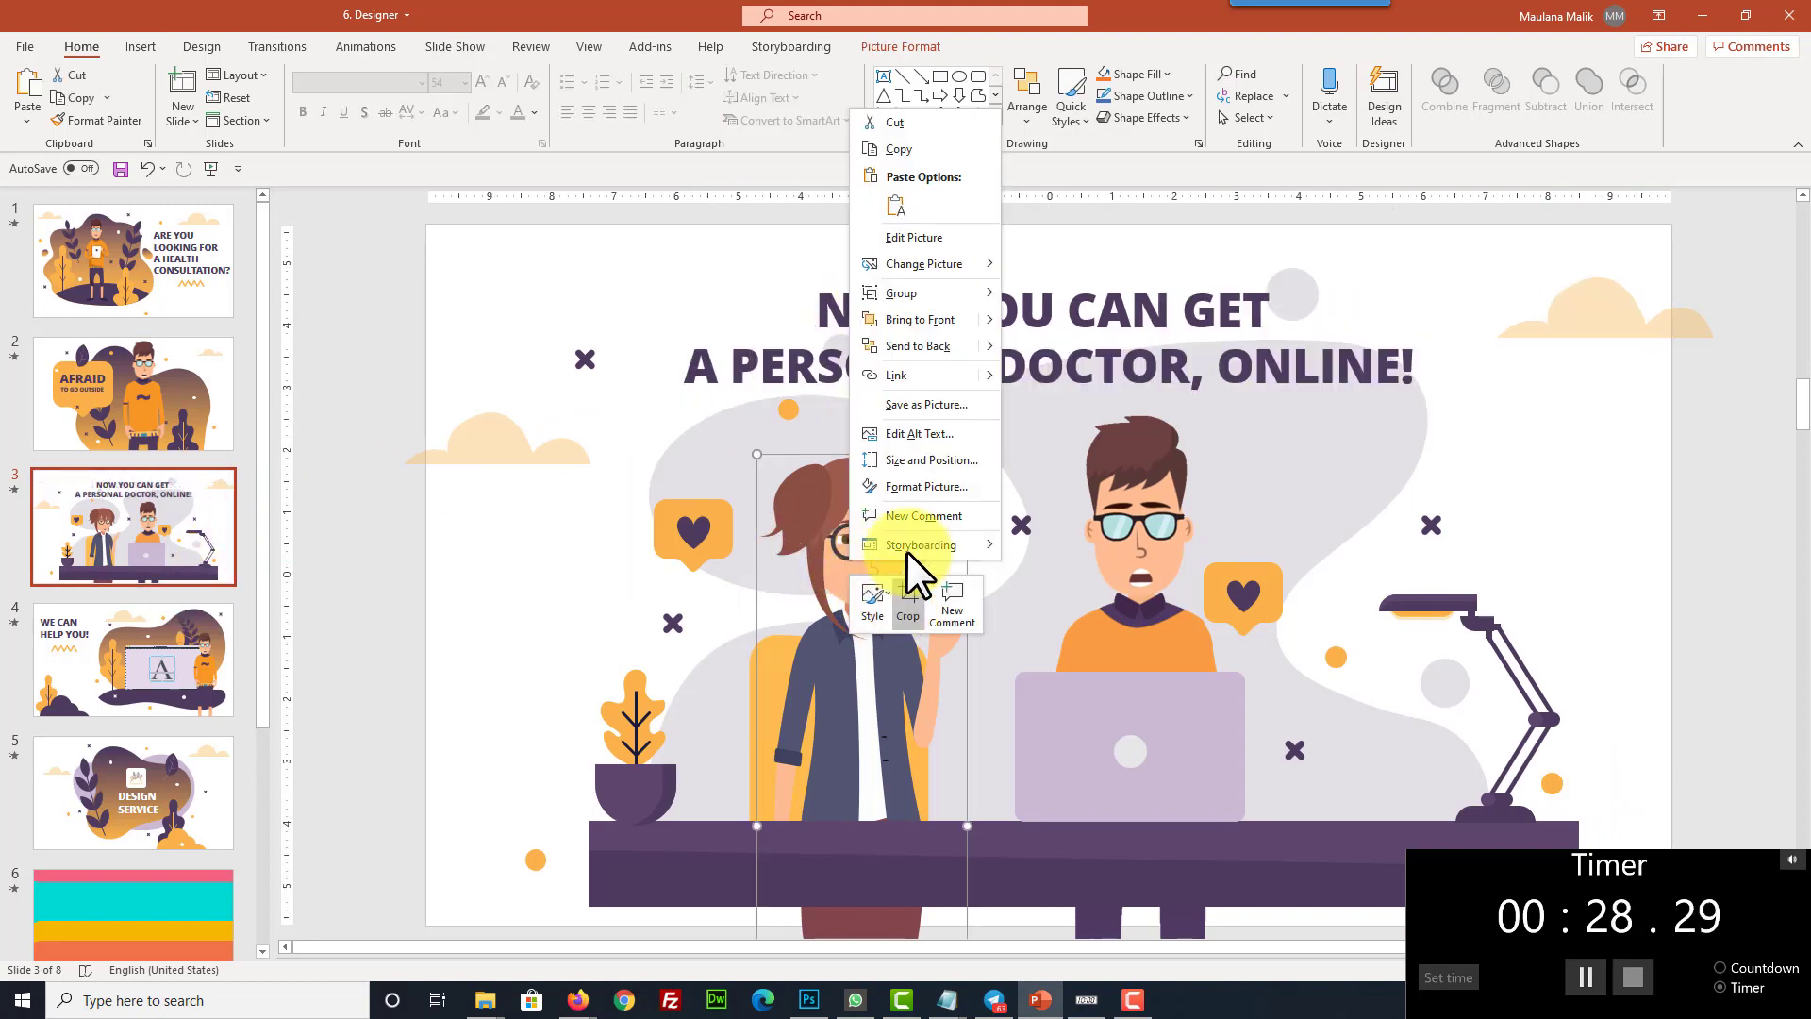
mouse_move(930, 263)
click(1068, 268)
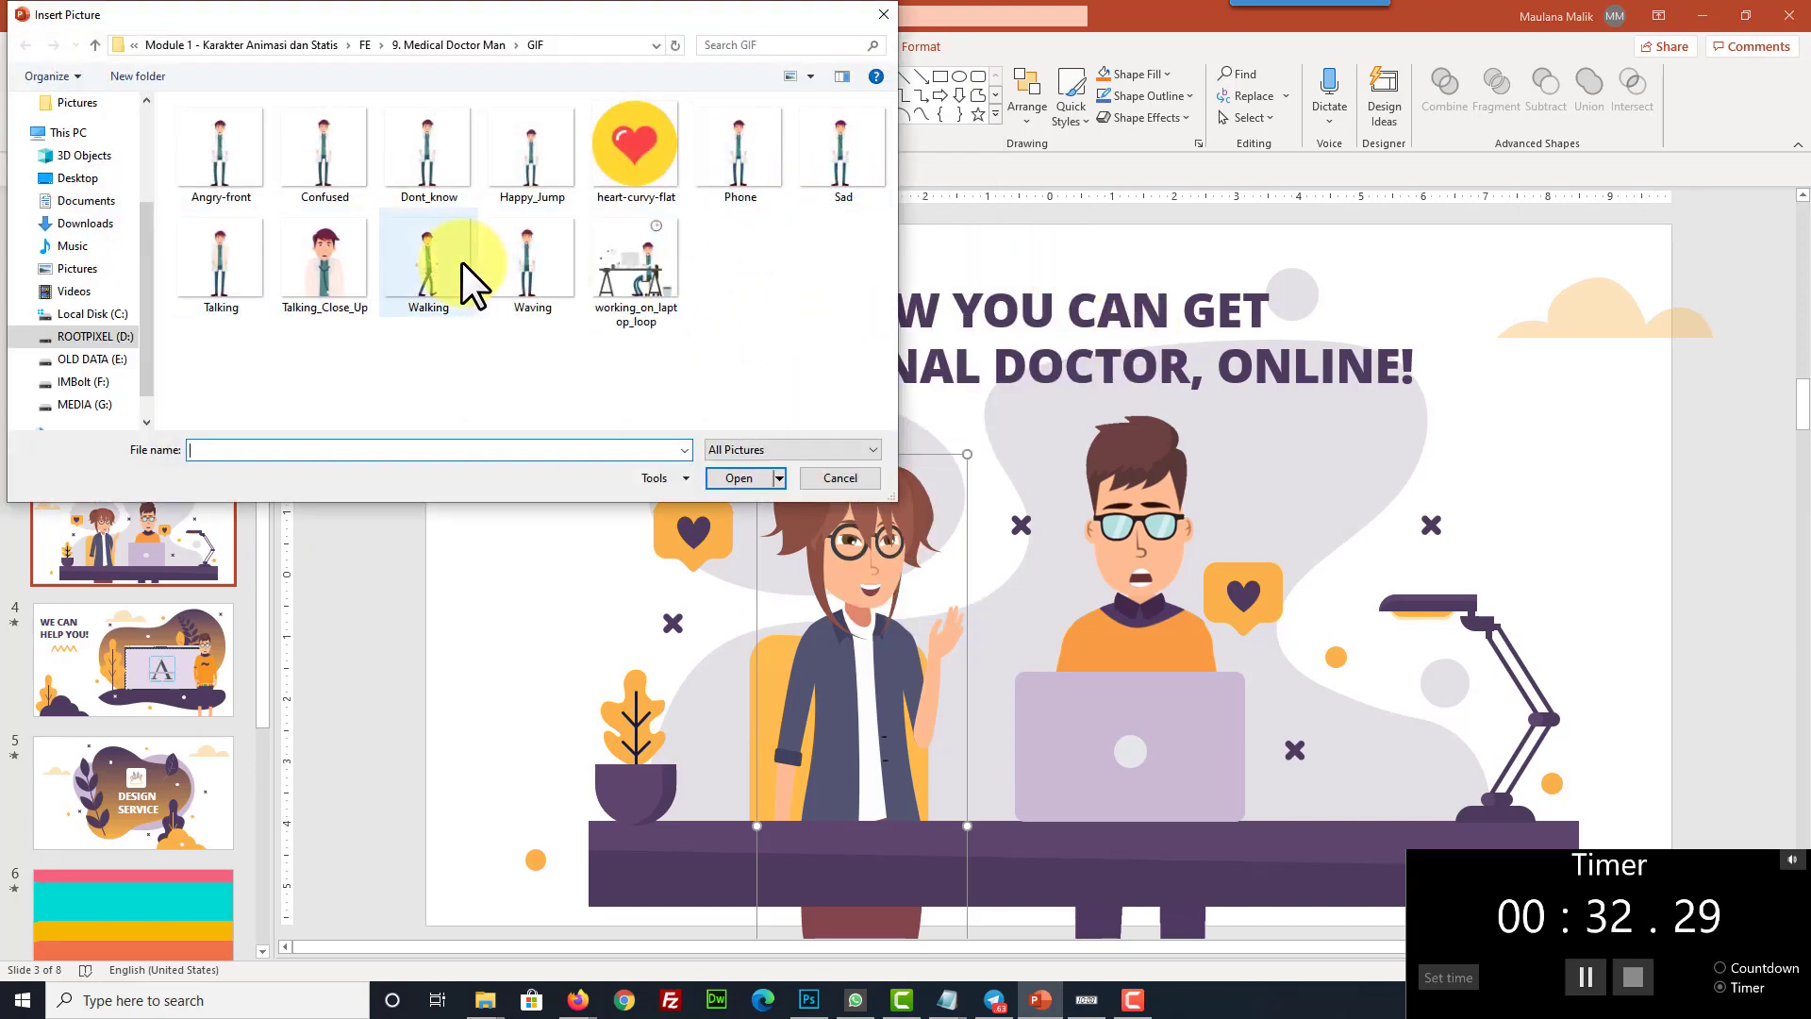
double_click(546, 264)
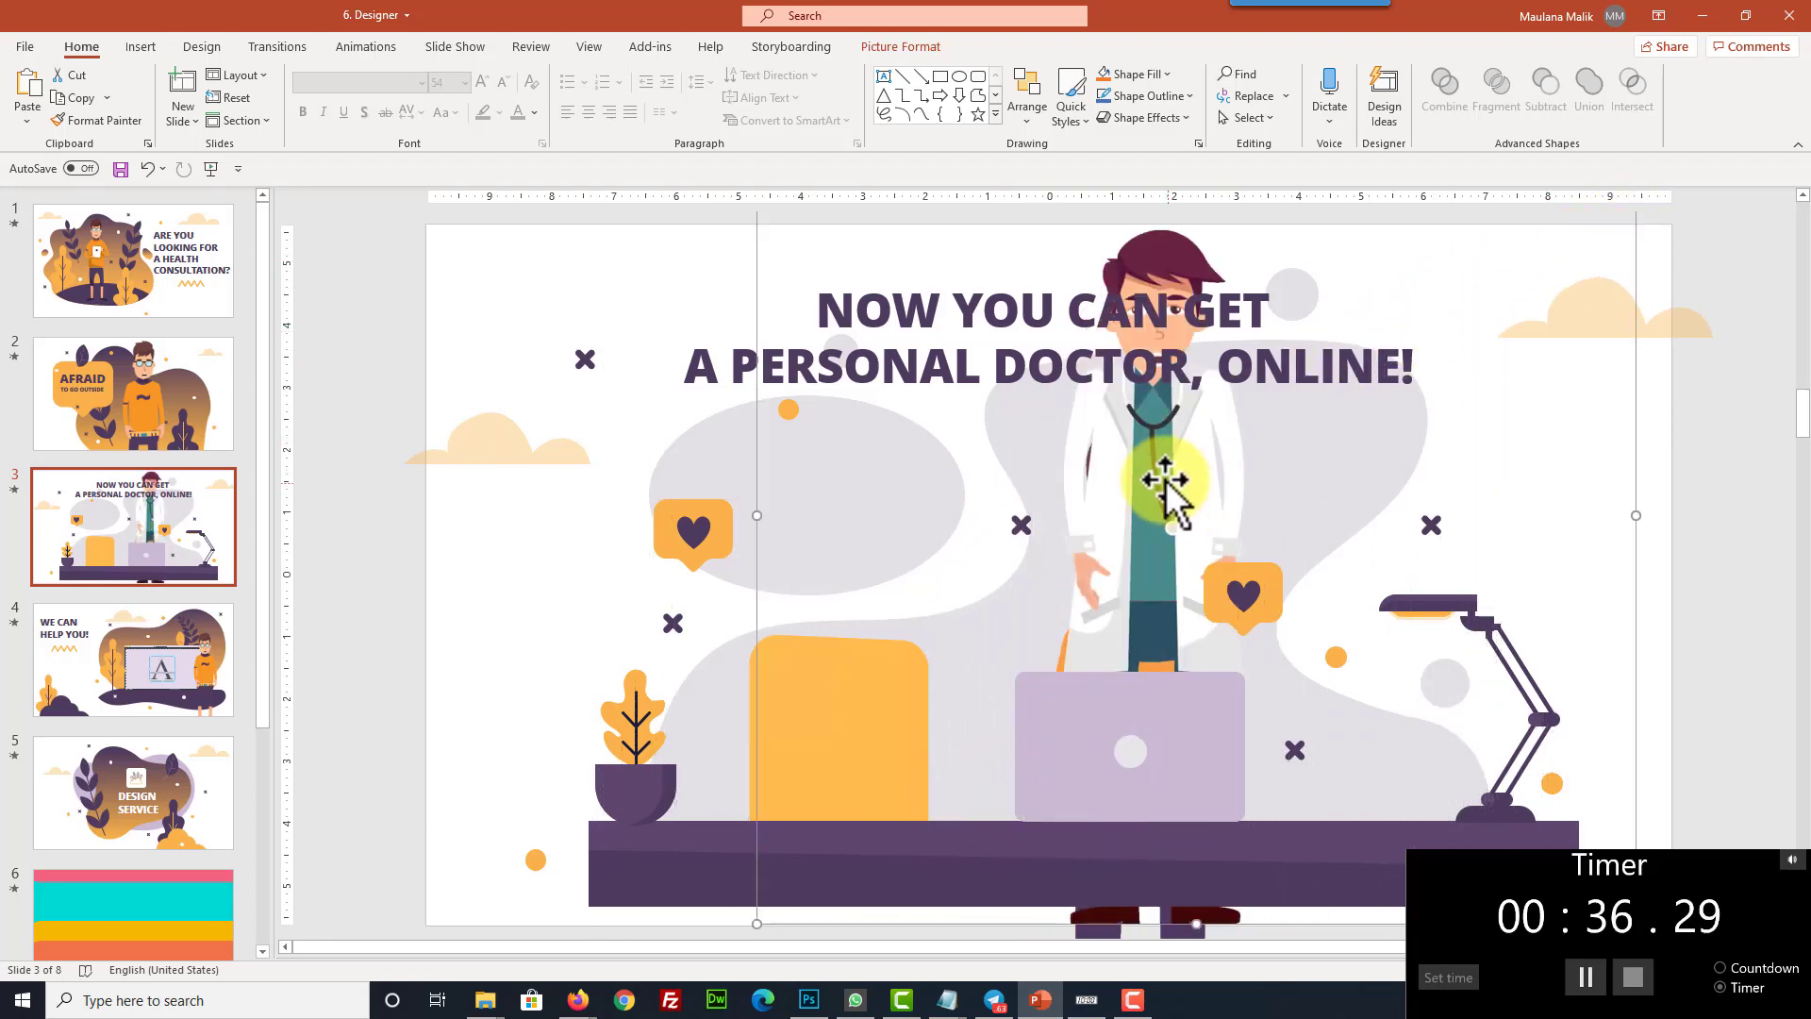
drag(1169, 485, 865, 647)
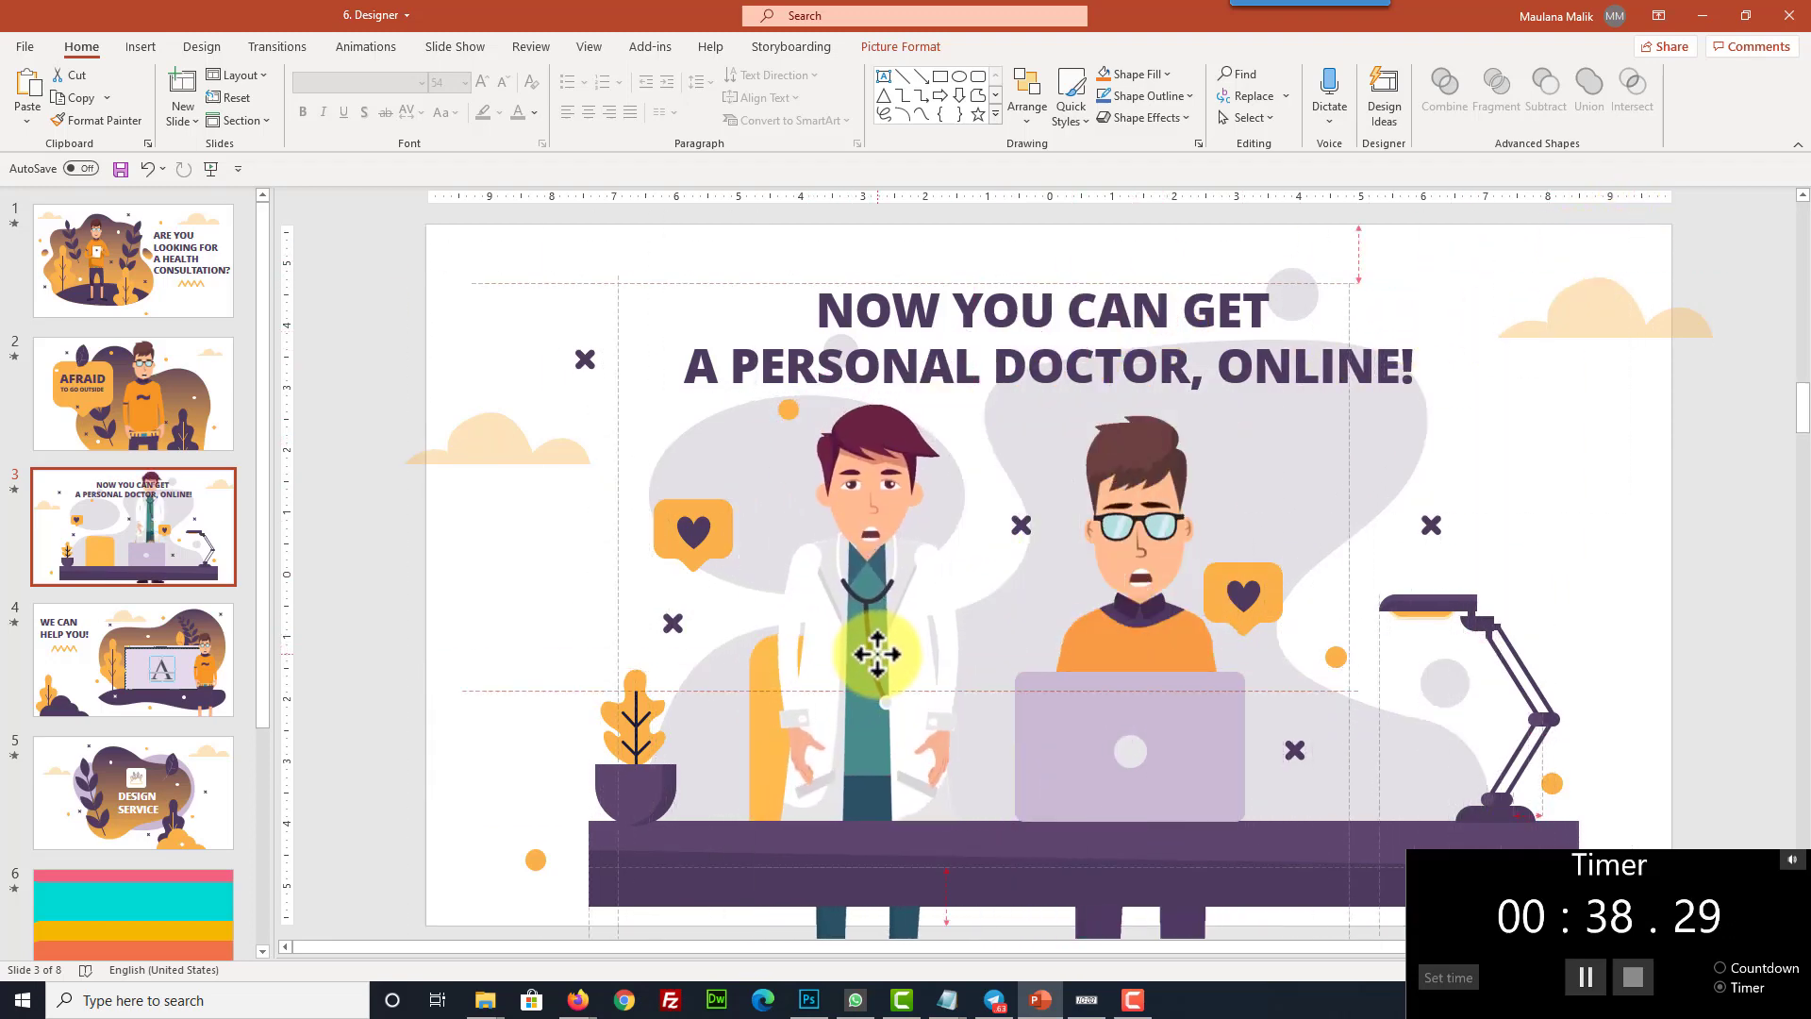
Replace slide 4's character with the Walking doctor animation
click(107, 645)
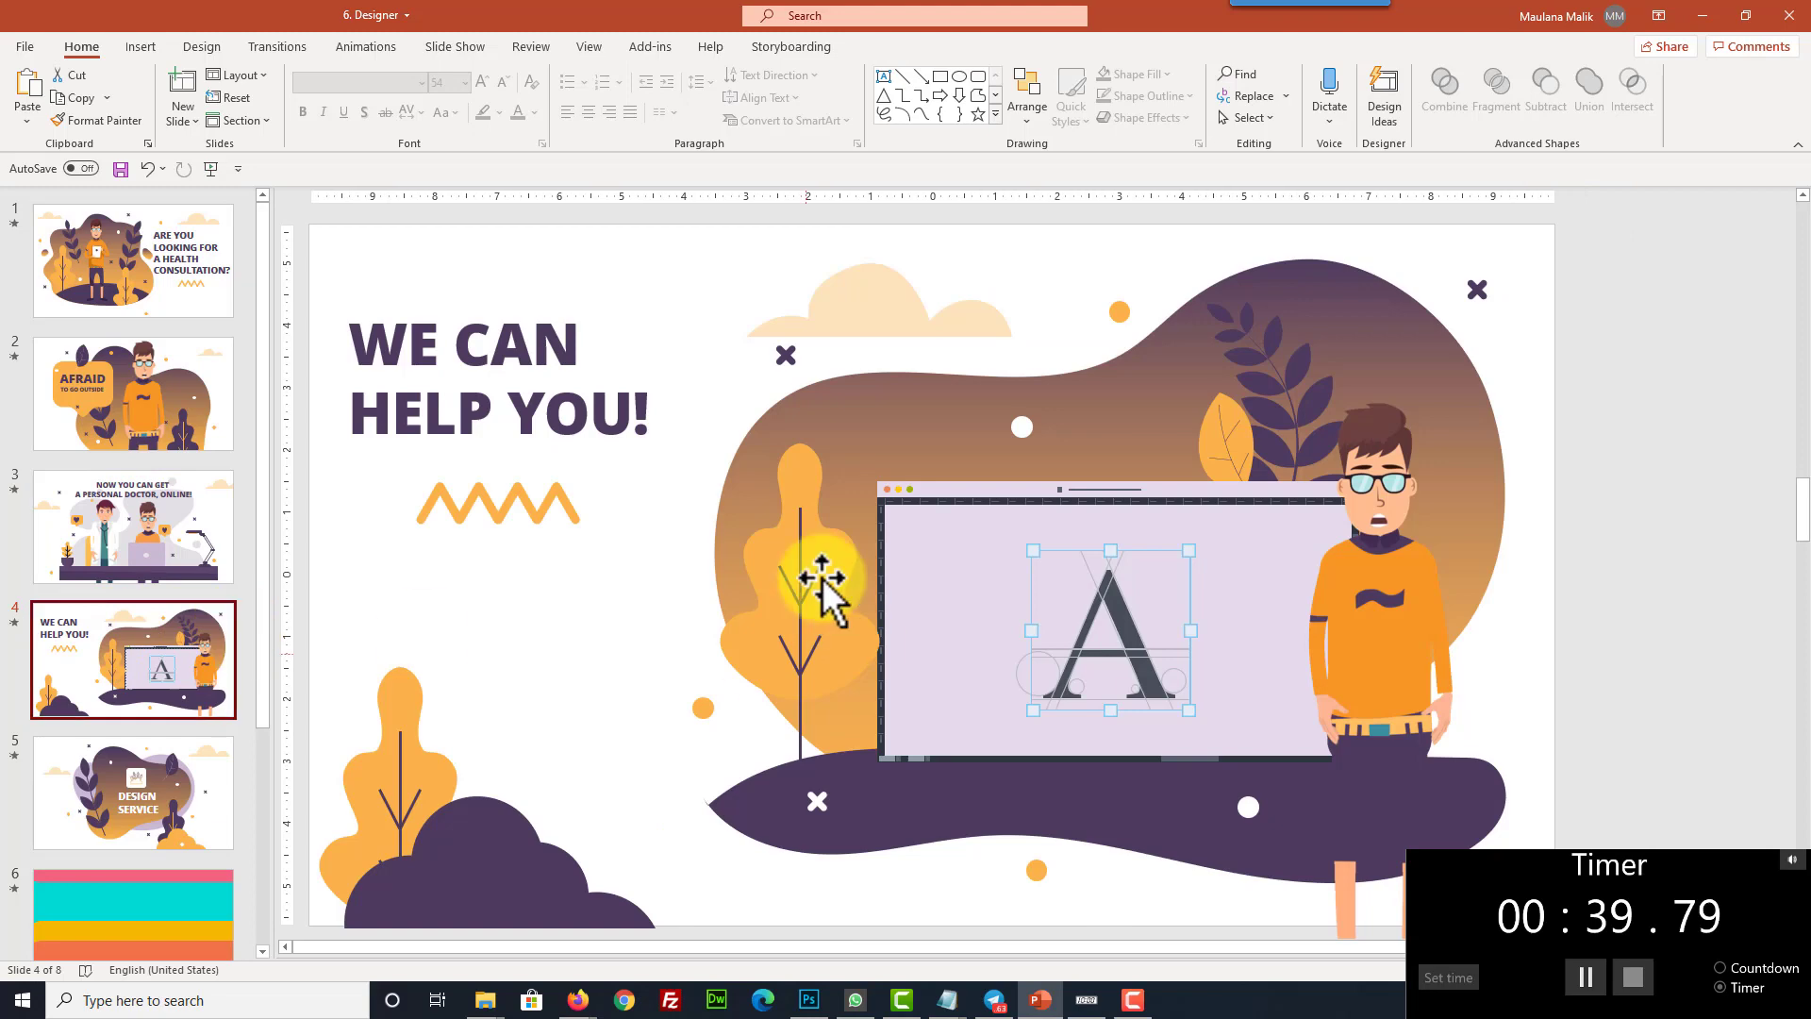
click(1380, 575)
right_click(1380, 573)
mouse_move(1479, 294)
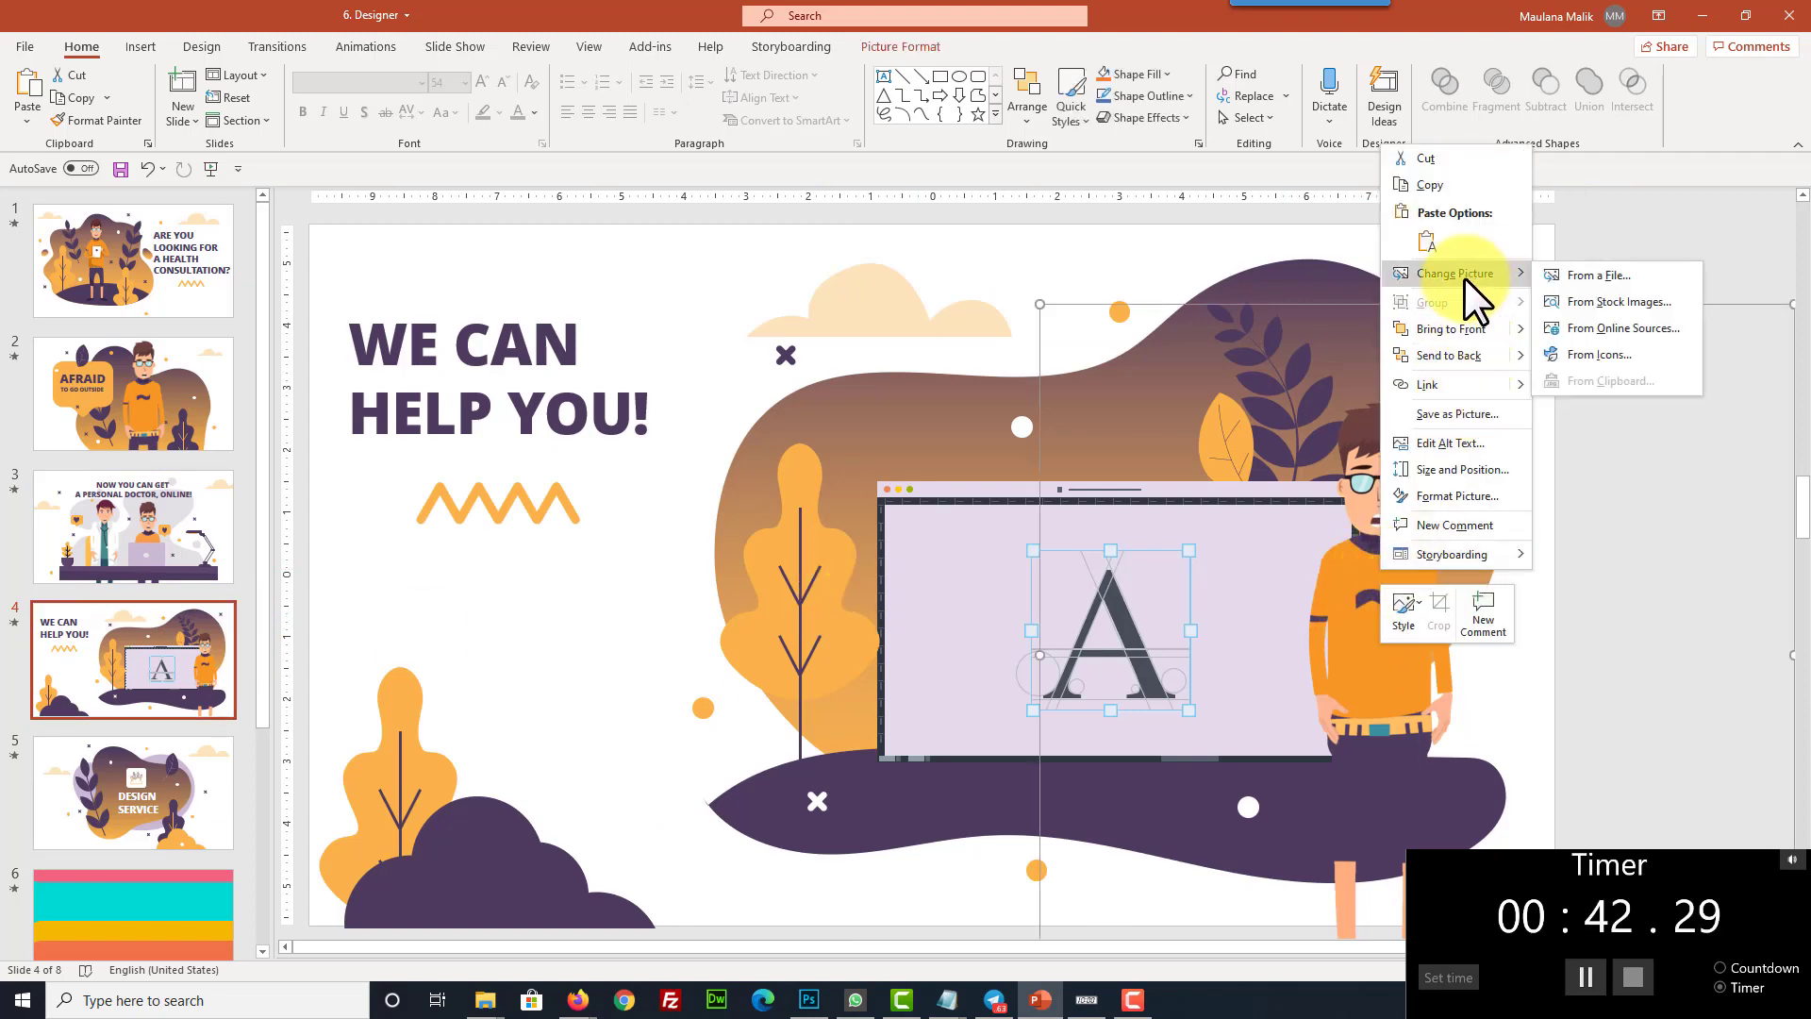
click(1540, 280)
double_click(392, 292)
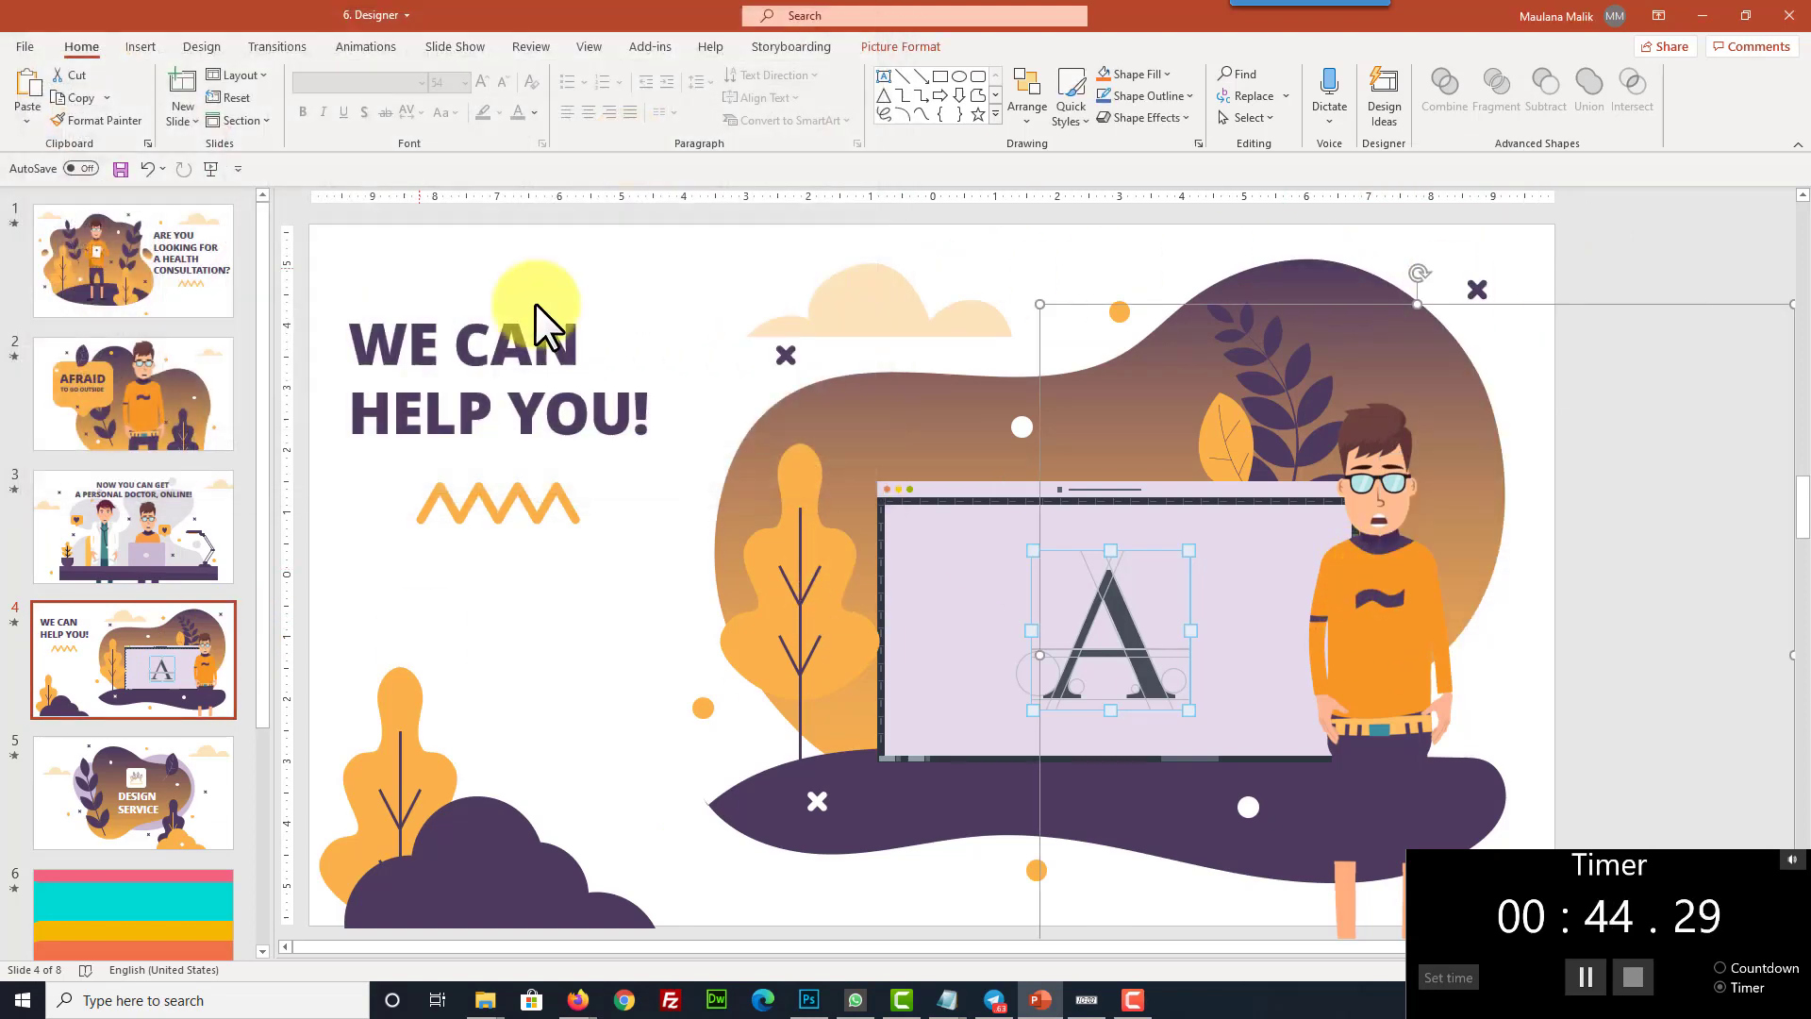
On slide 5, swap the design icon for the heart picture and retype DESIGN SERVICE as HEALTH APP
click(162, 767)
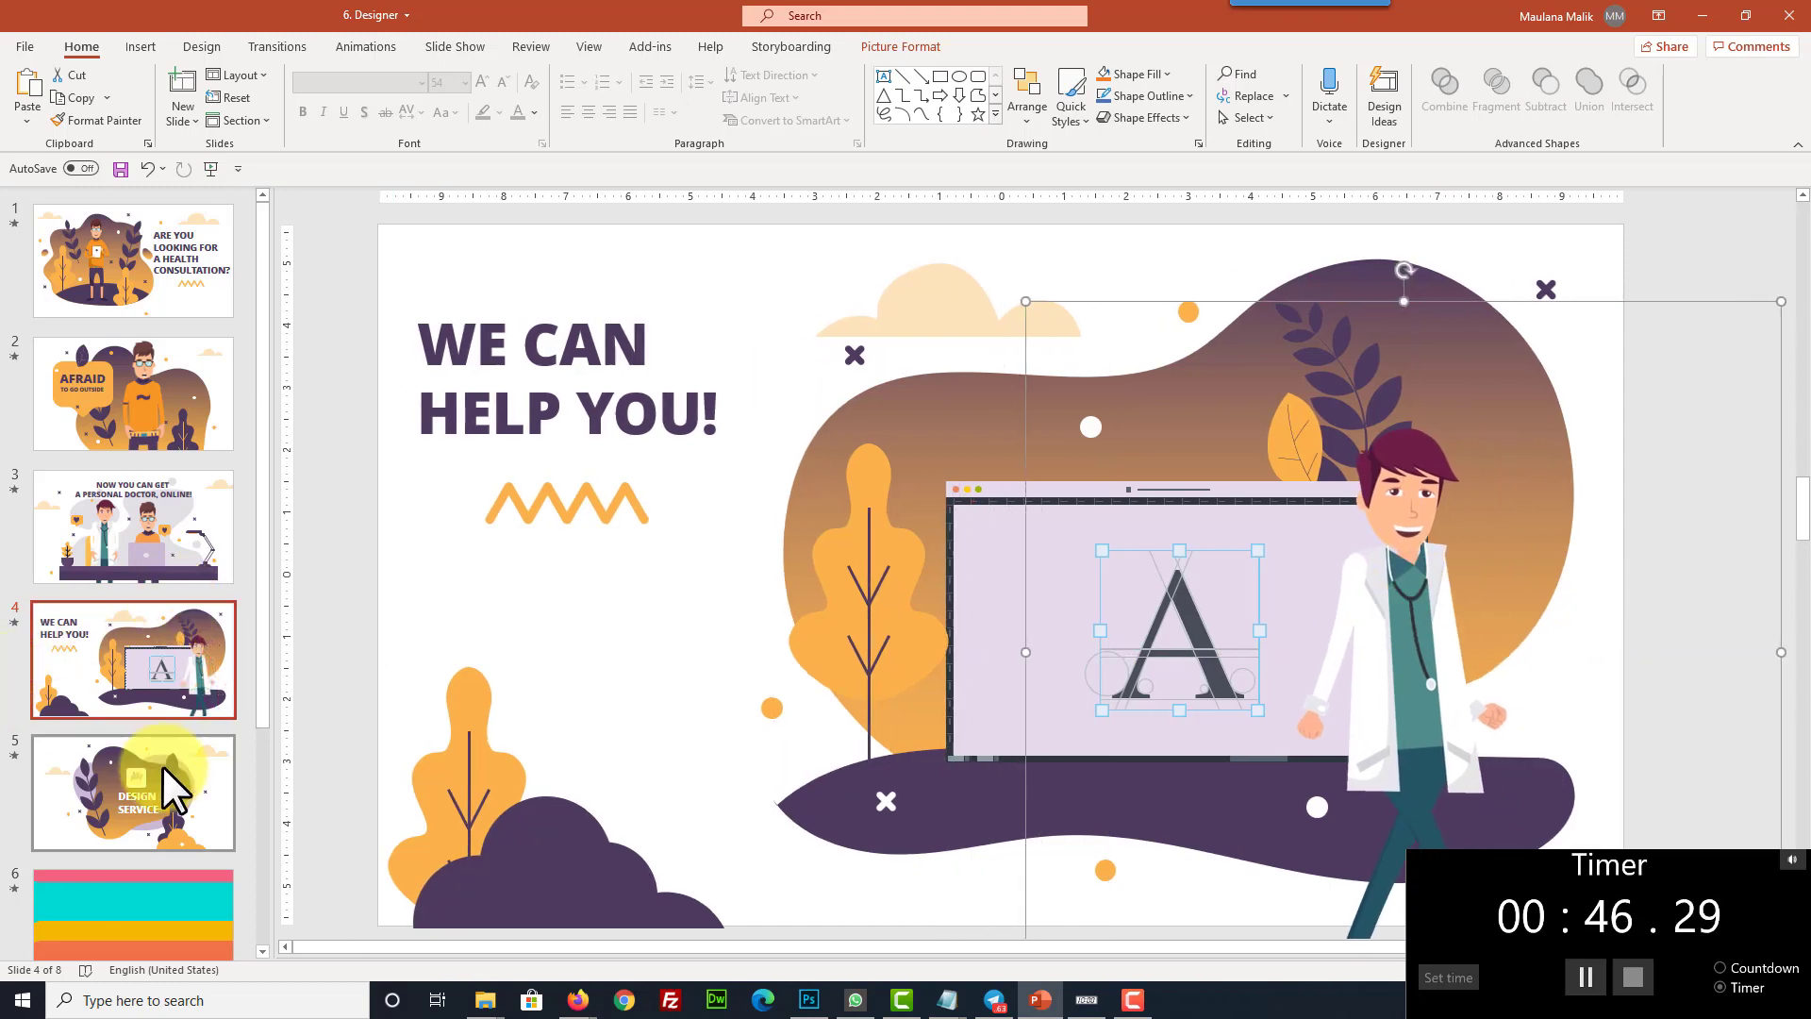
click(1071, 509)
right_click(1074, 509)
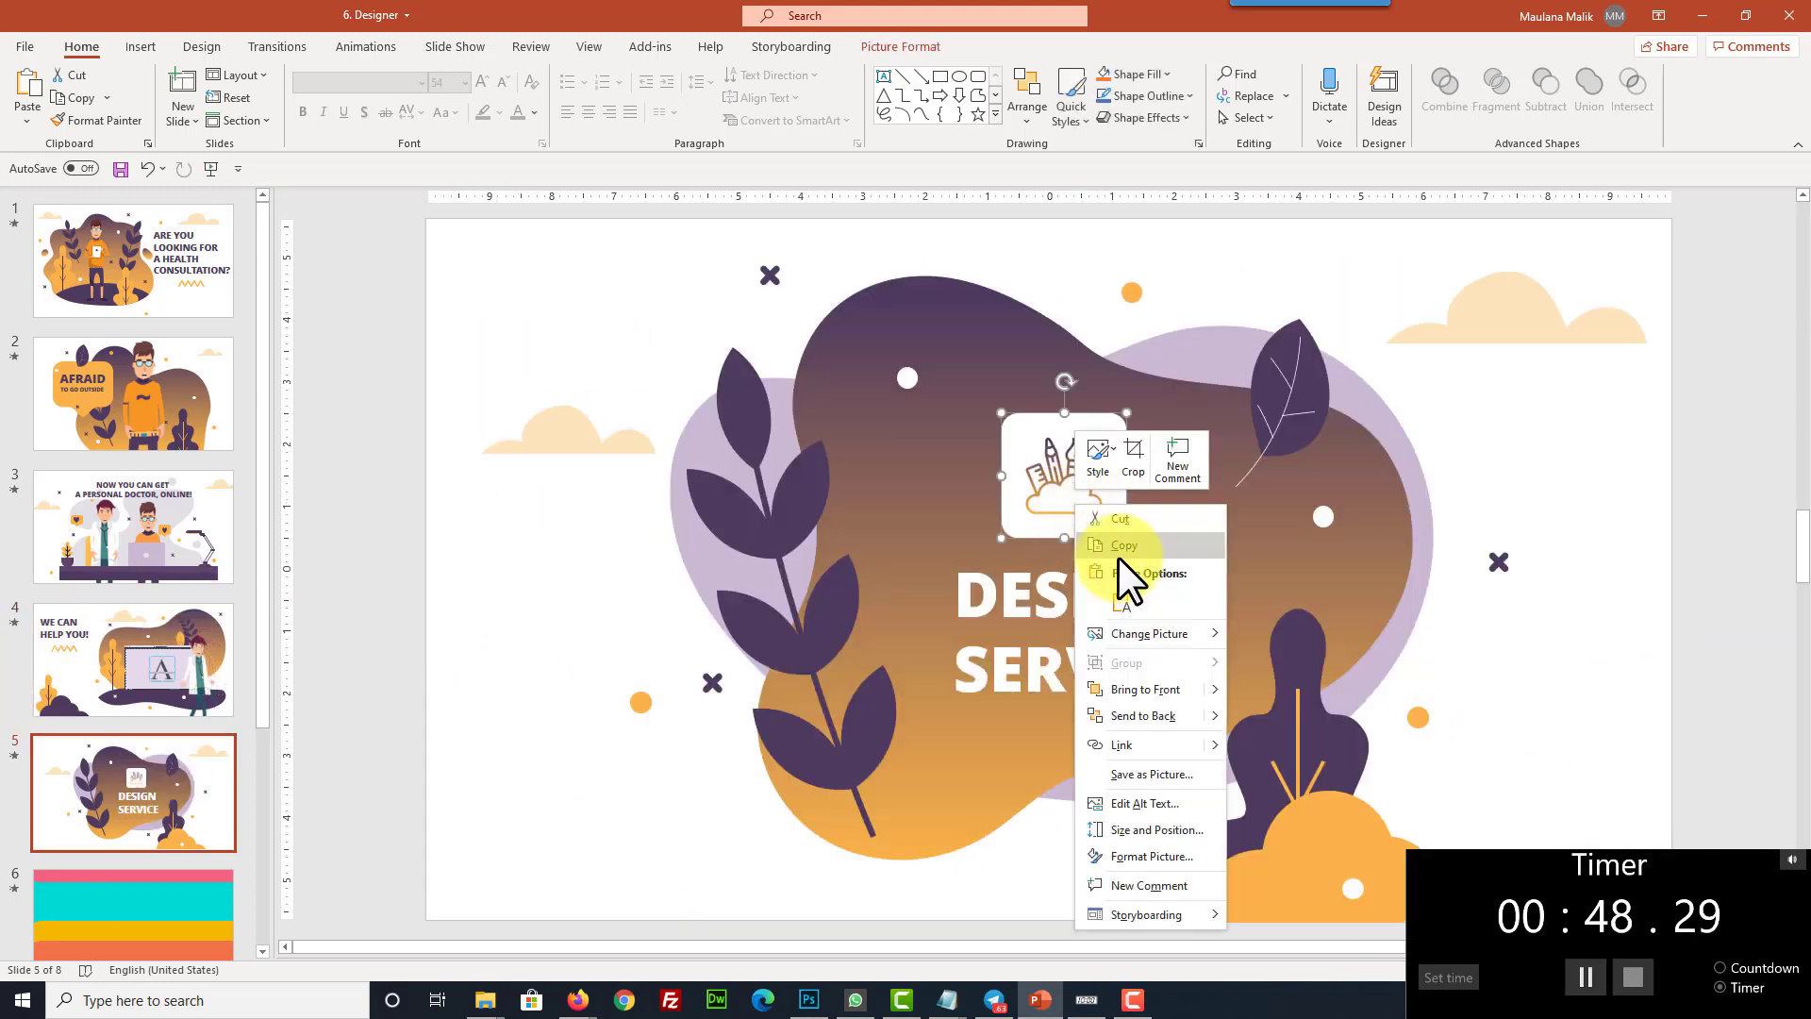
mouse_move(1141, 634)
click(1273, 635)
double_click(656, 179)
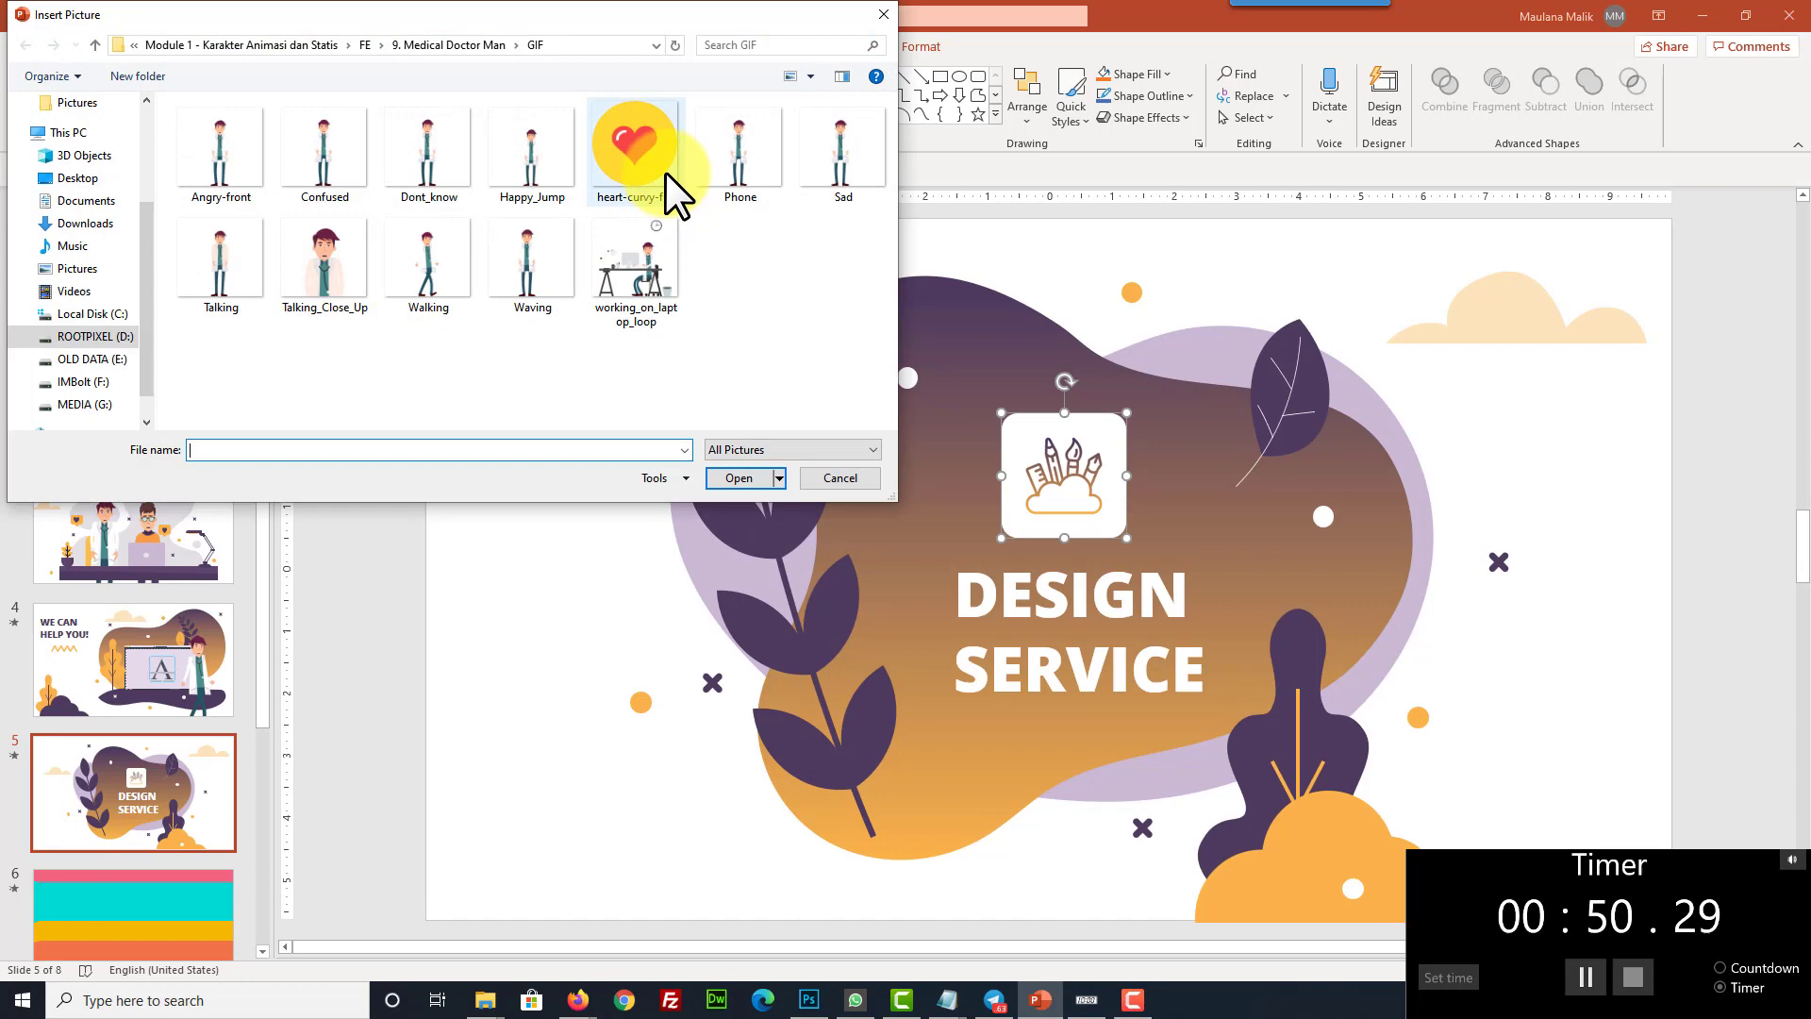
triple_click(1084, 604)
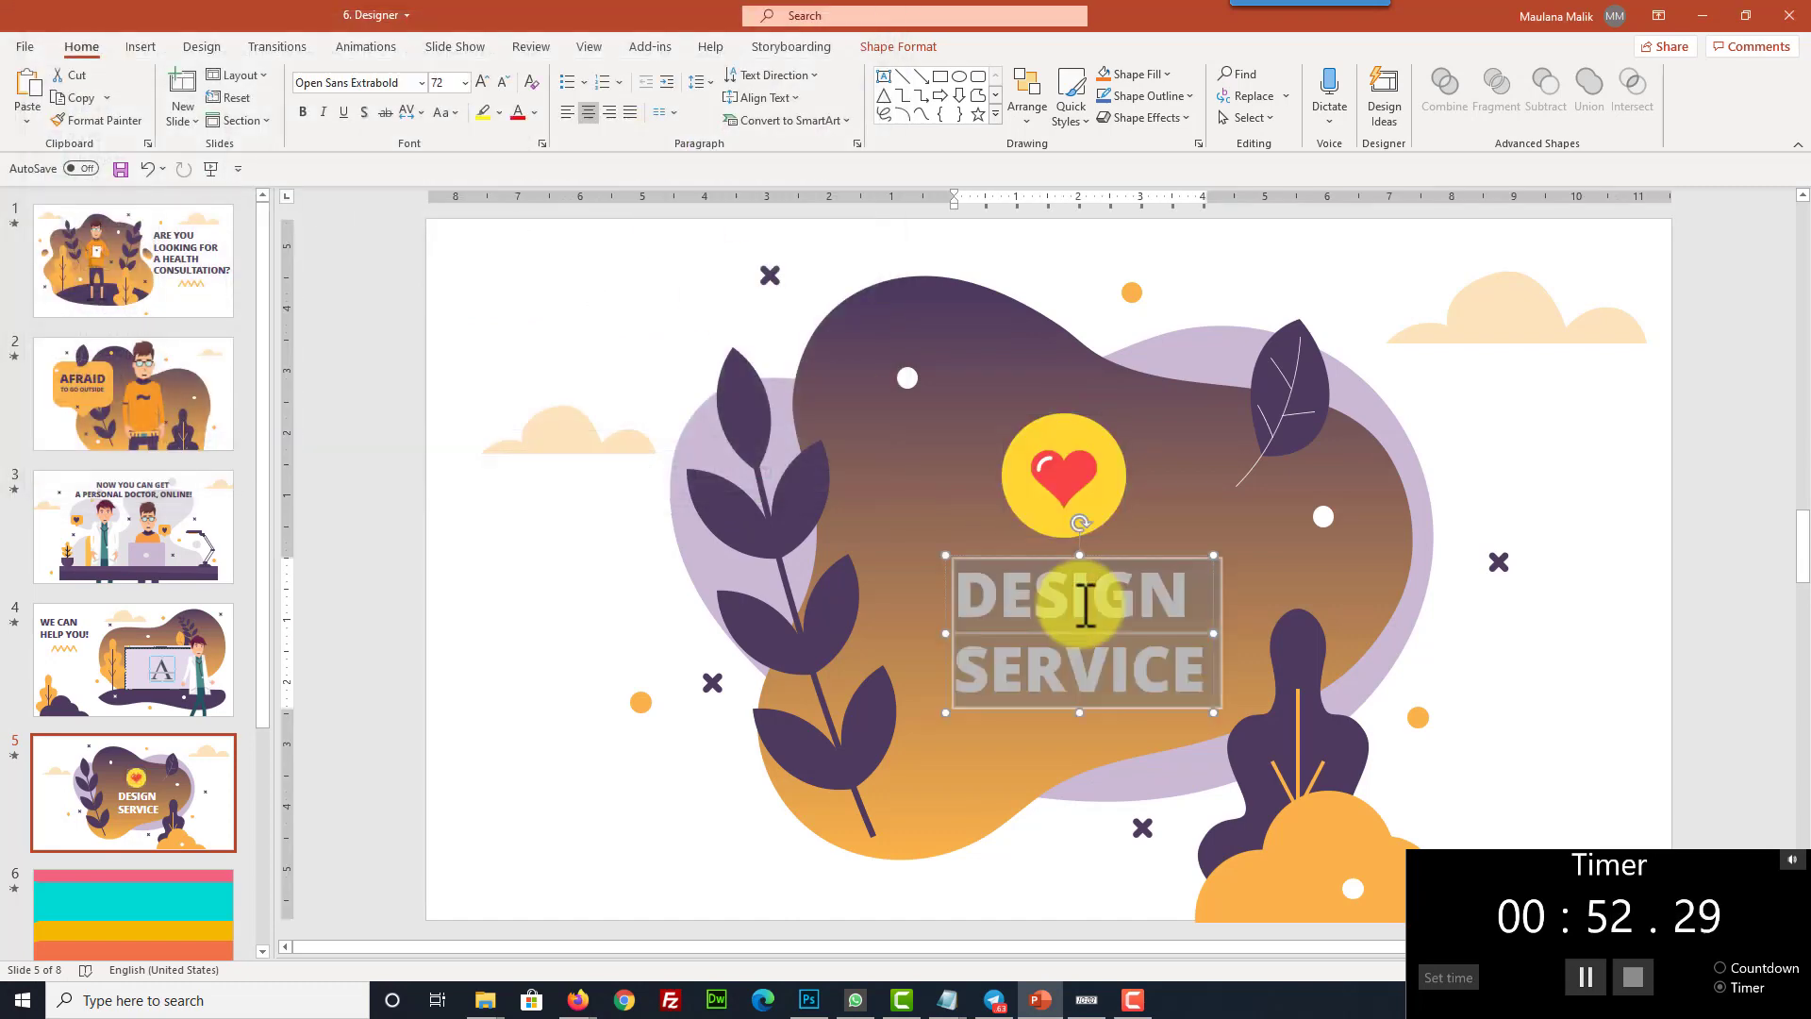
text(HEALTH APP)
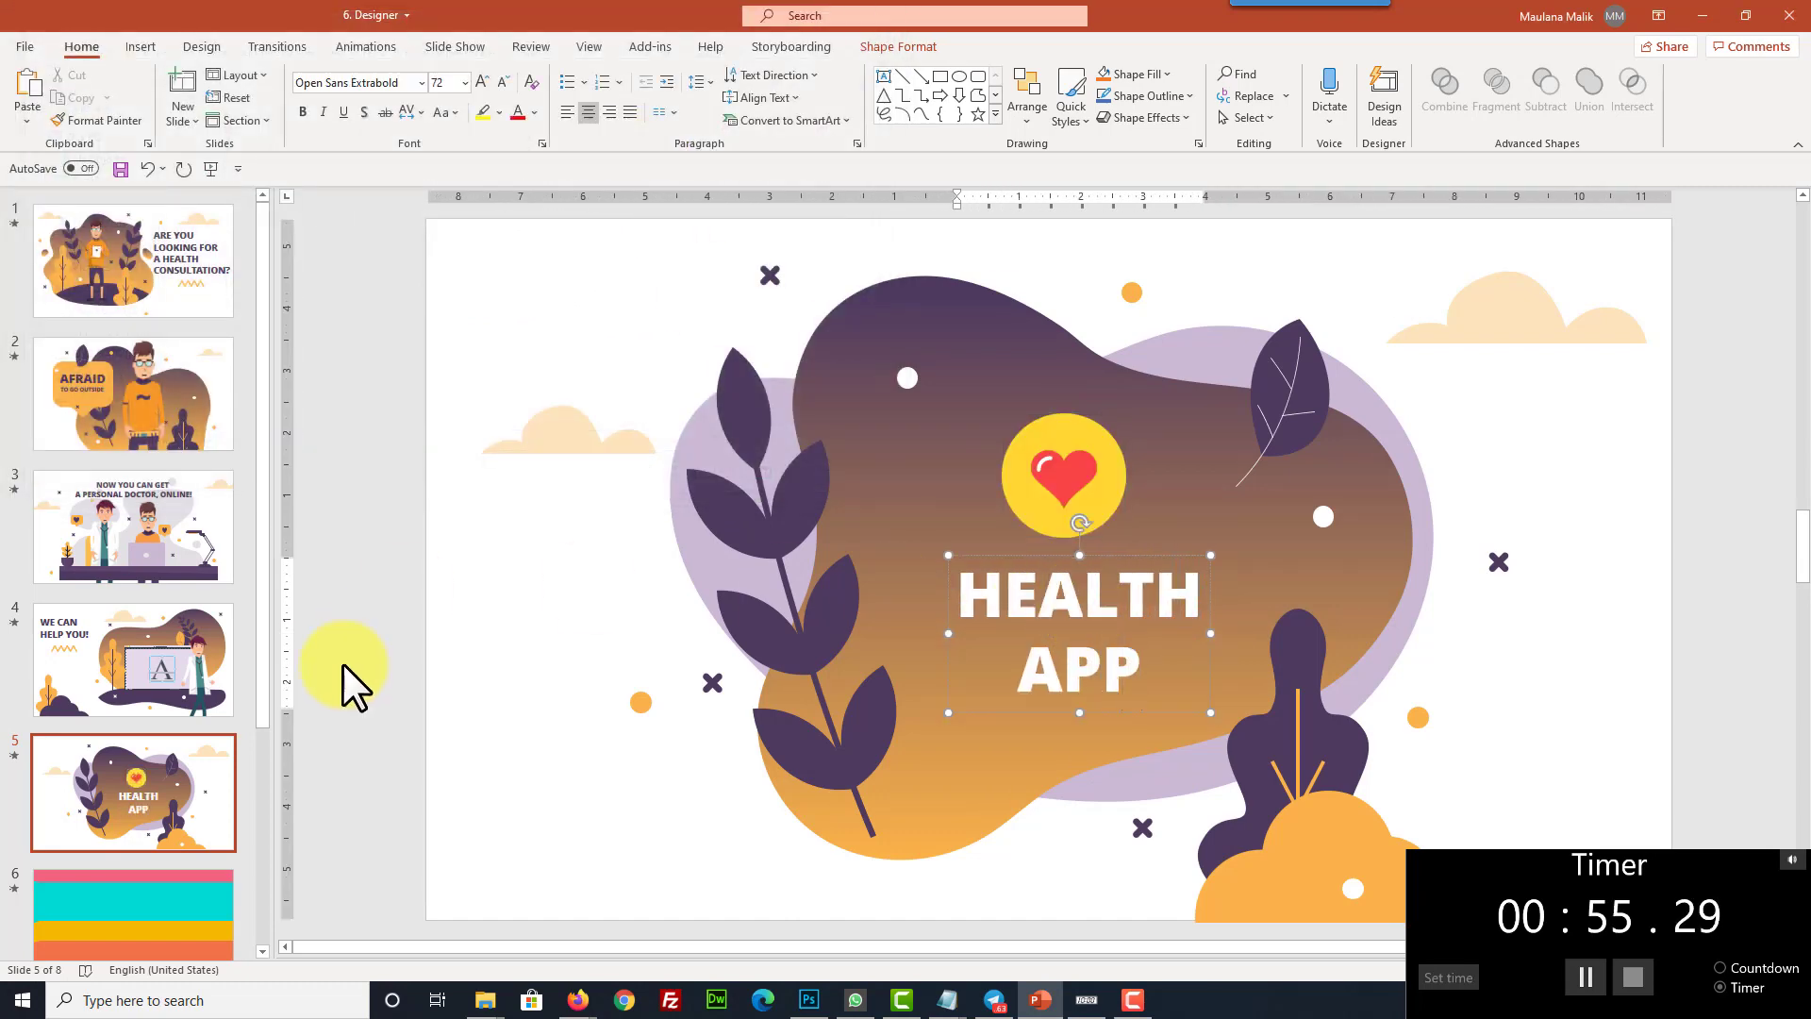
Hide slide 6's transition bands and cloud shape in the Selection Pane
scroll(161, 801, down, 1)
click(170, 793)
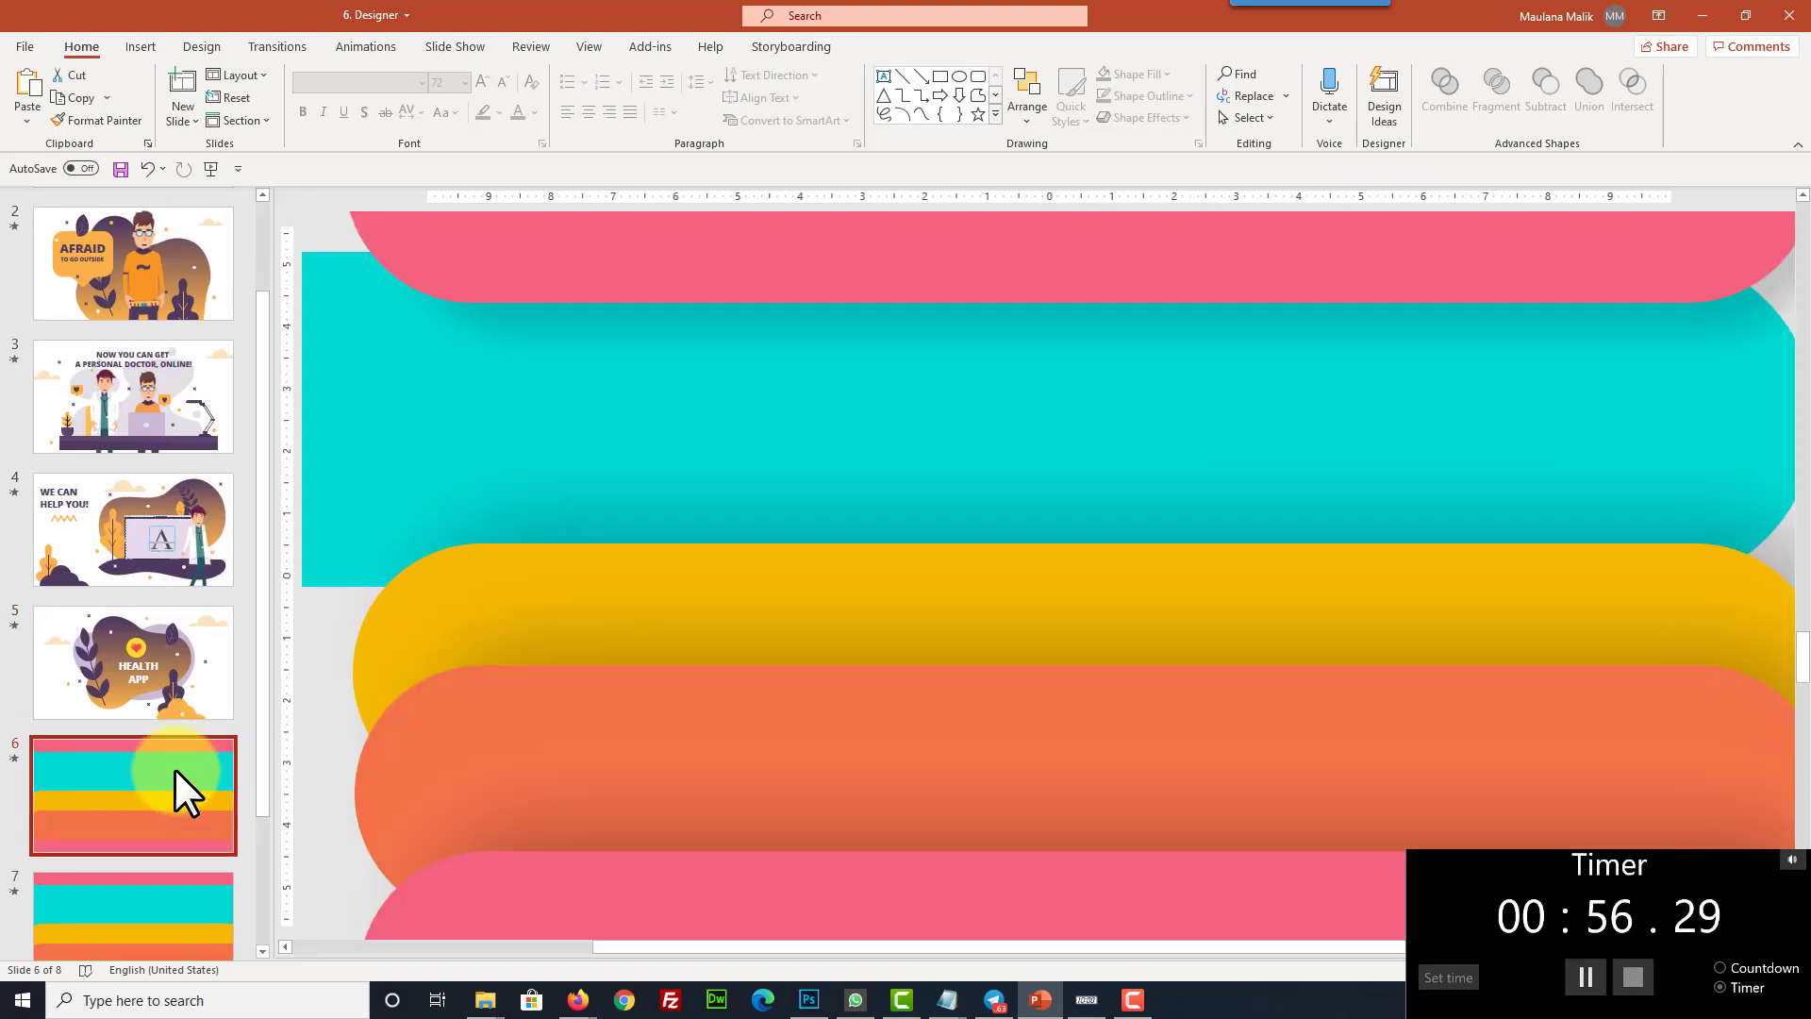
click(566, 604)
click(896, 46)
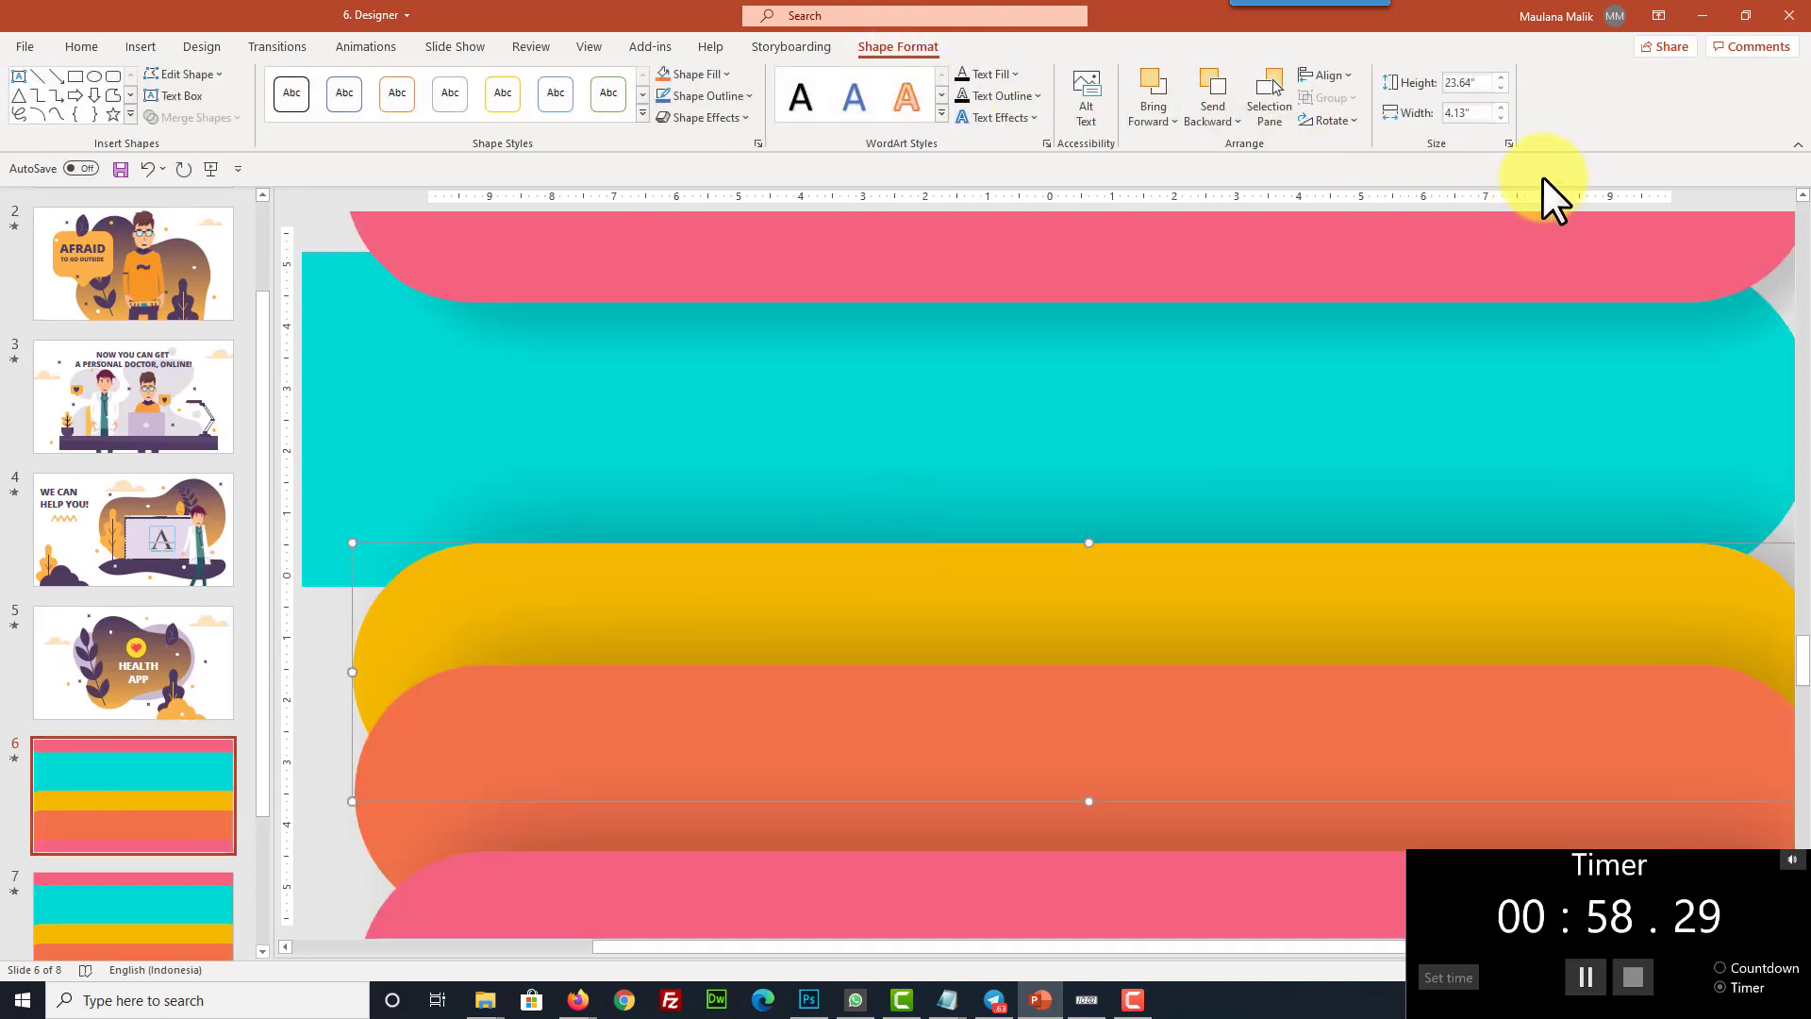
click(1274, 94)
click(1764, 310)
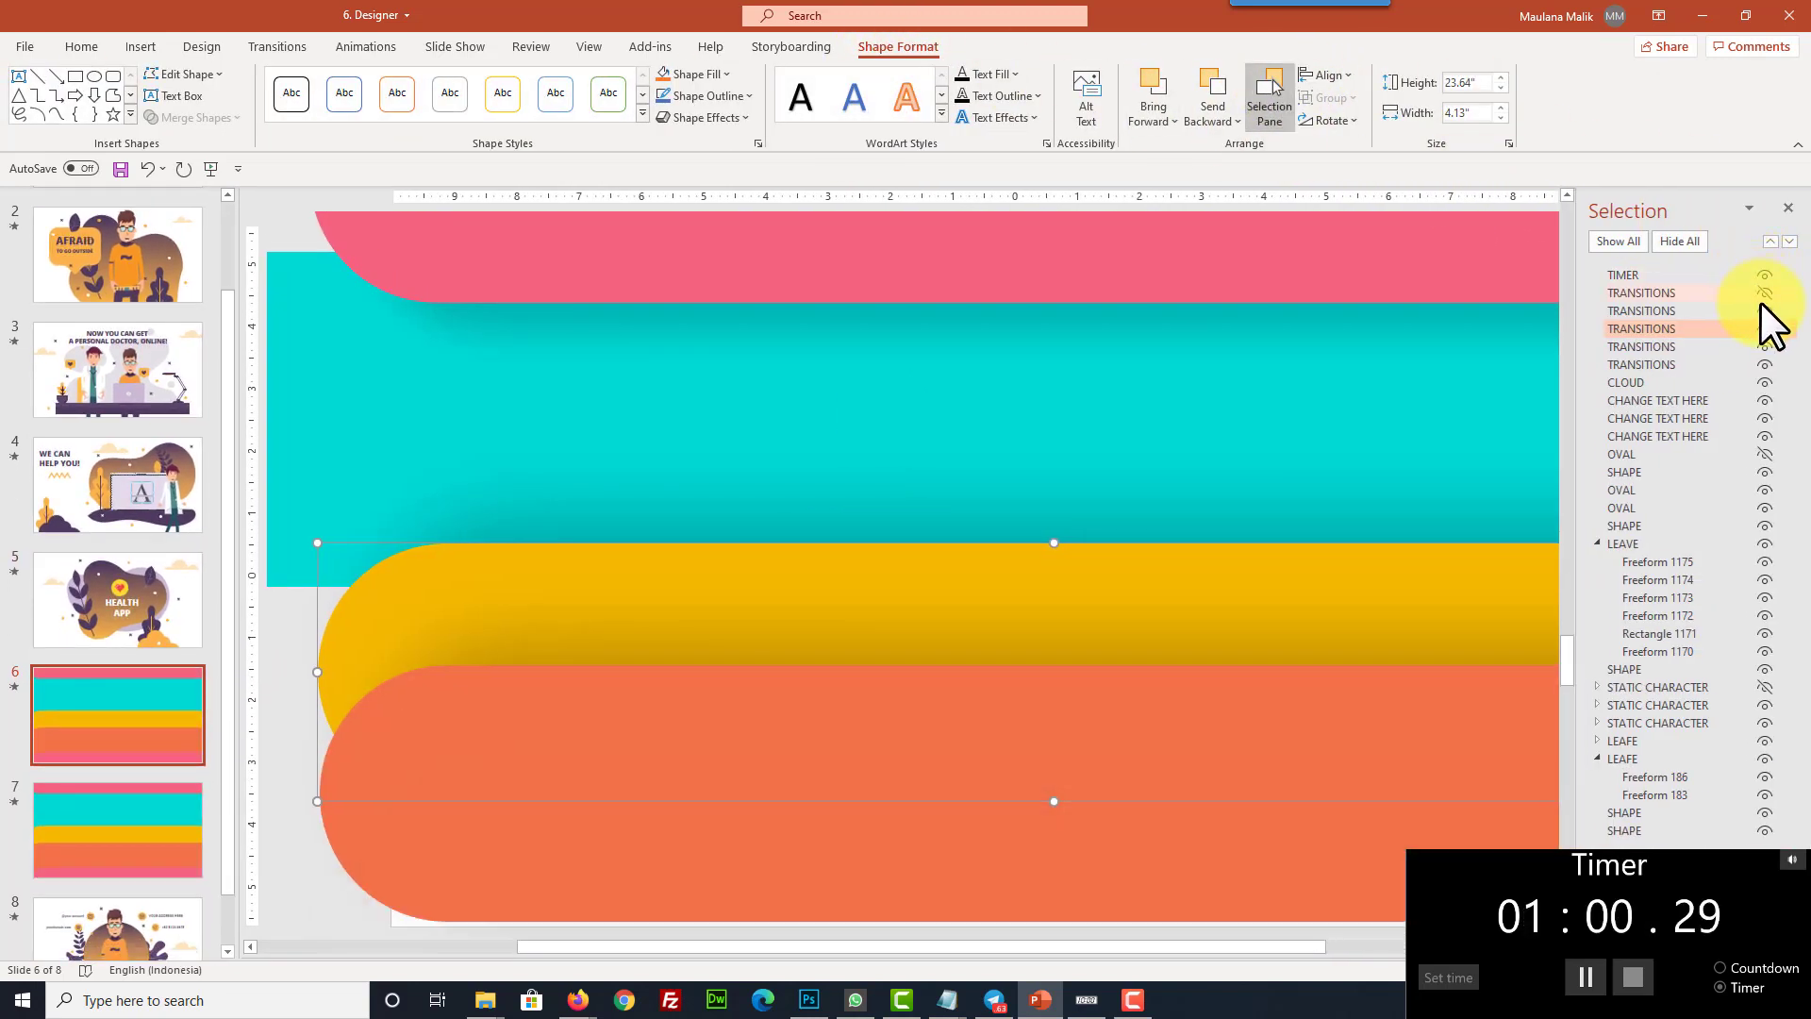
click(1764, 328)
click(1763, 346)
click(1763, 364)
click(1764, 382)
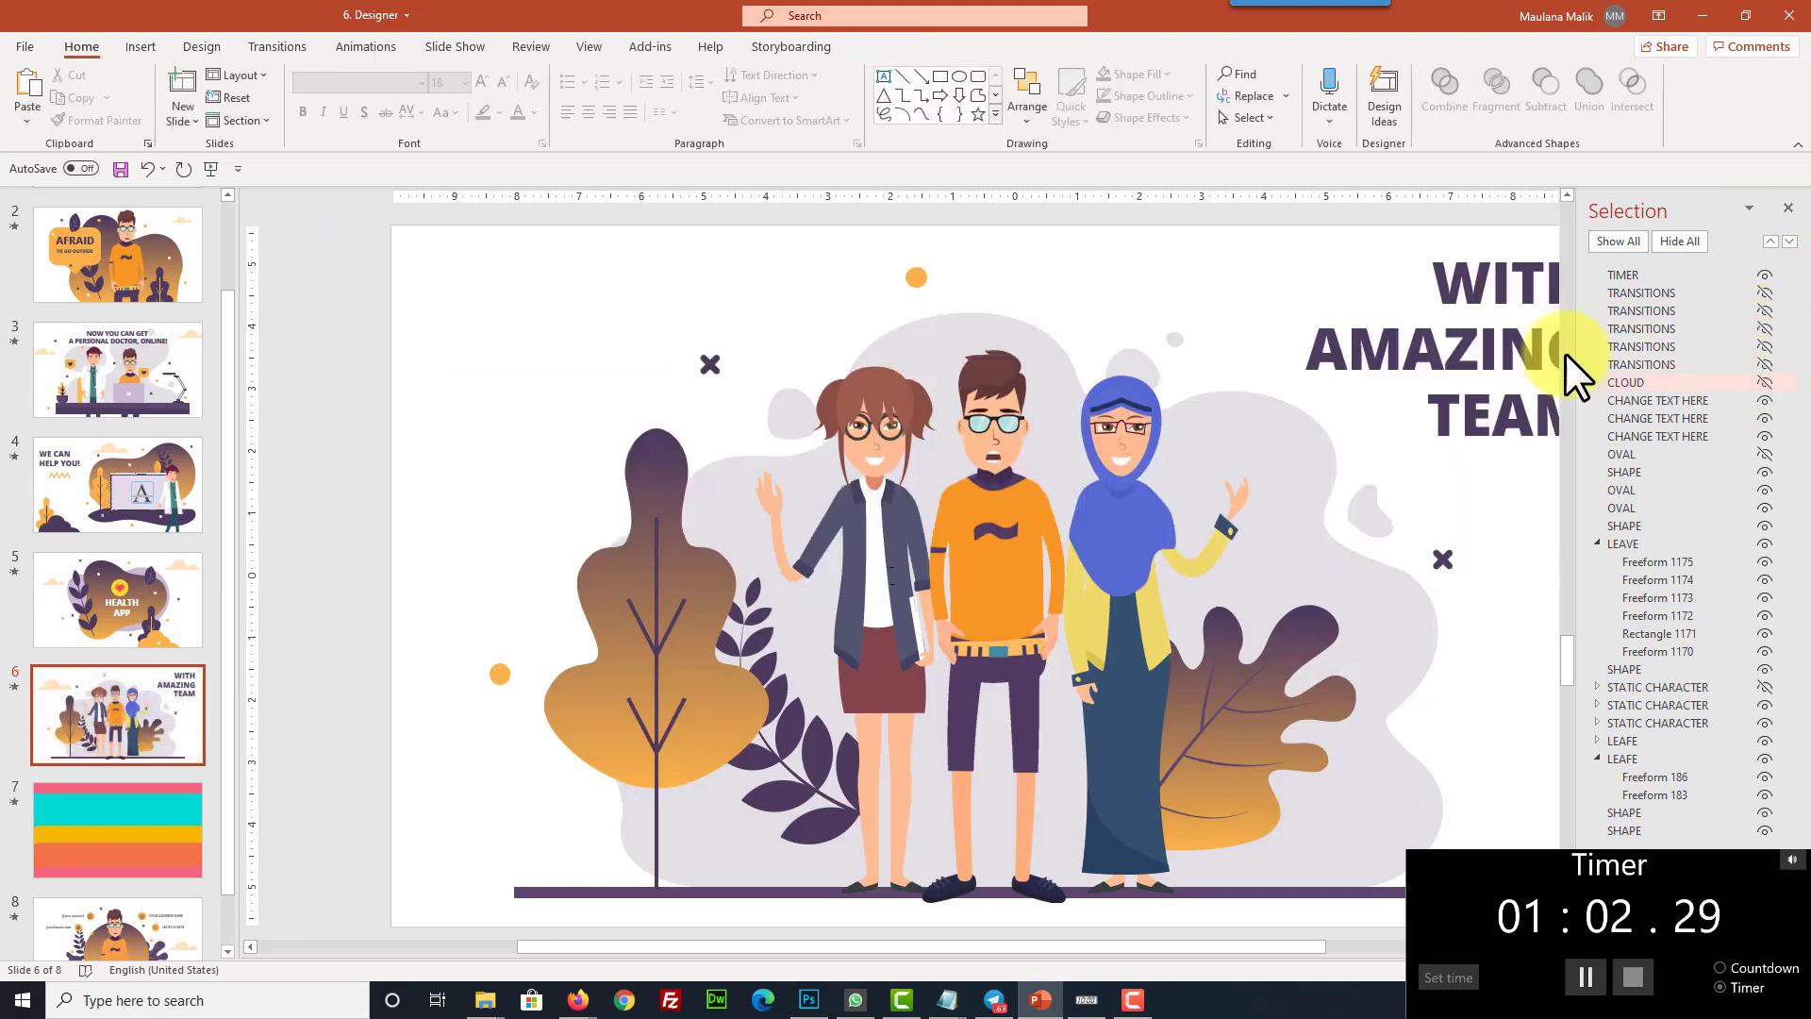
Change the word TEAM in slide 6's heading to DOCTORS
scroll(1094, 862, down, 2)
click(1330, 457)
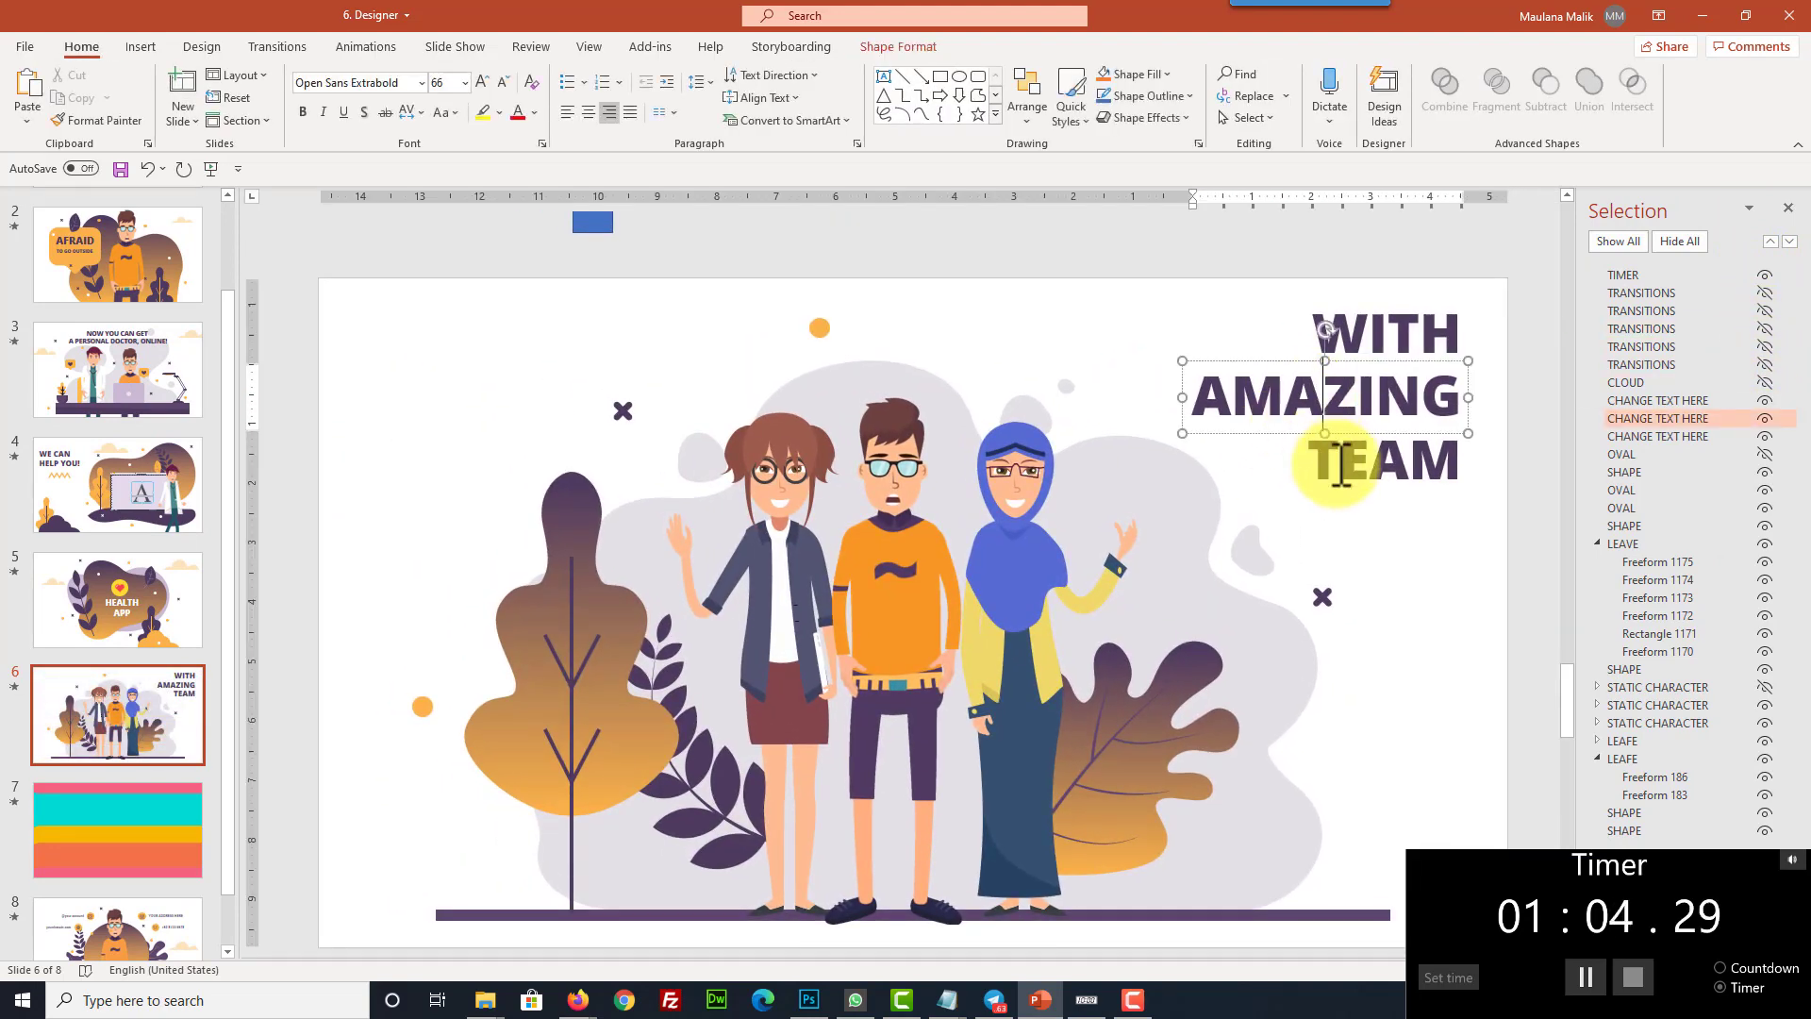
text(DOCTORS)
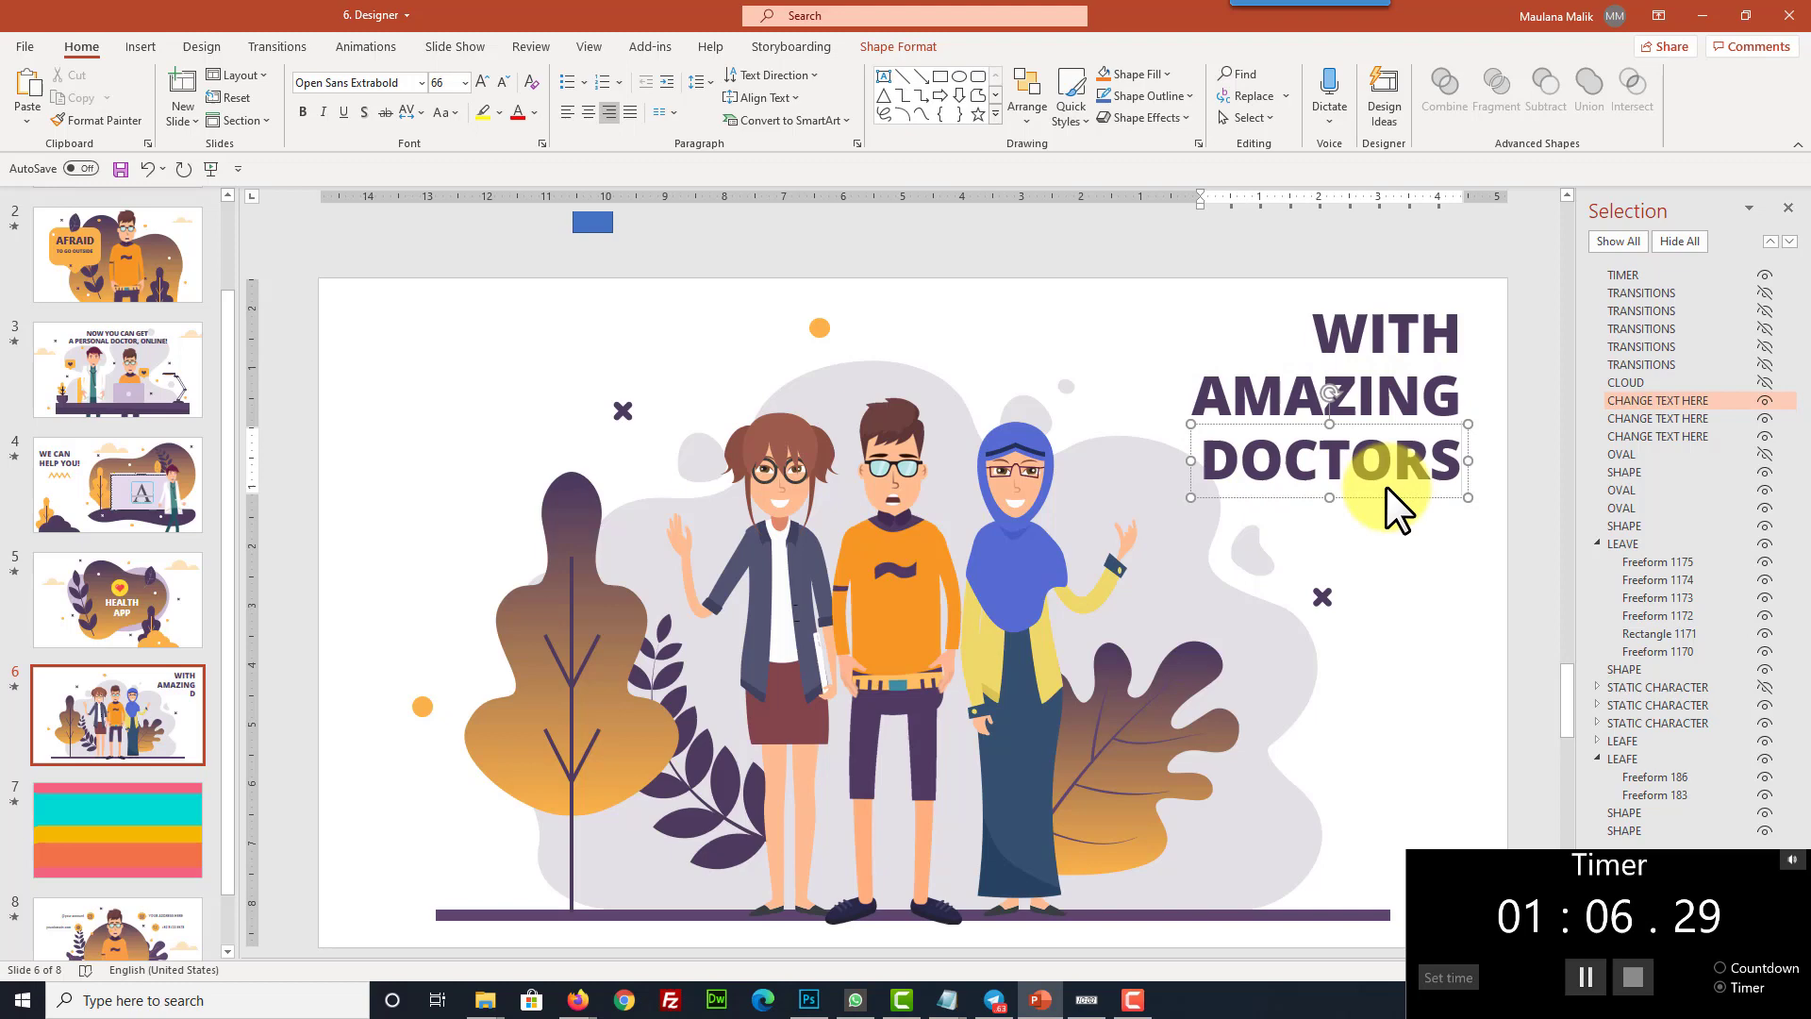
Replace the three-character picture with the Waving doctor animation and unhide the first two transition bands
click(891, 529)
right_click(898, 517)
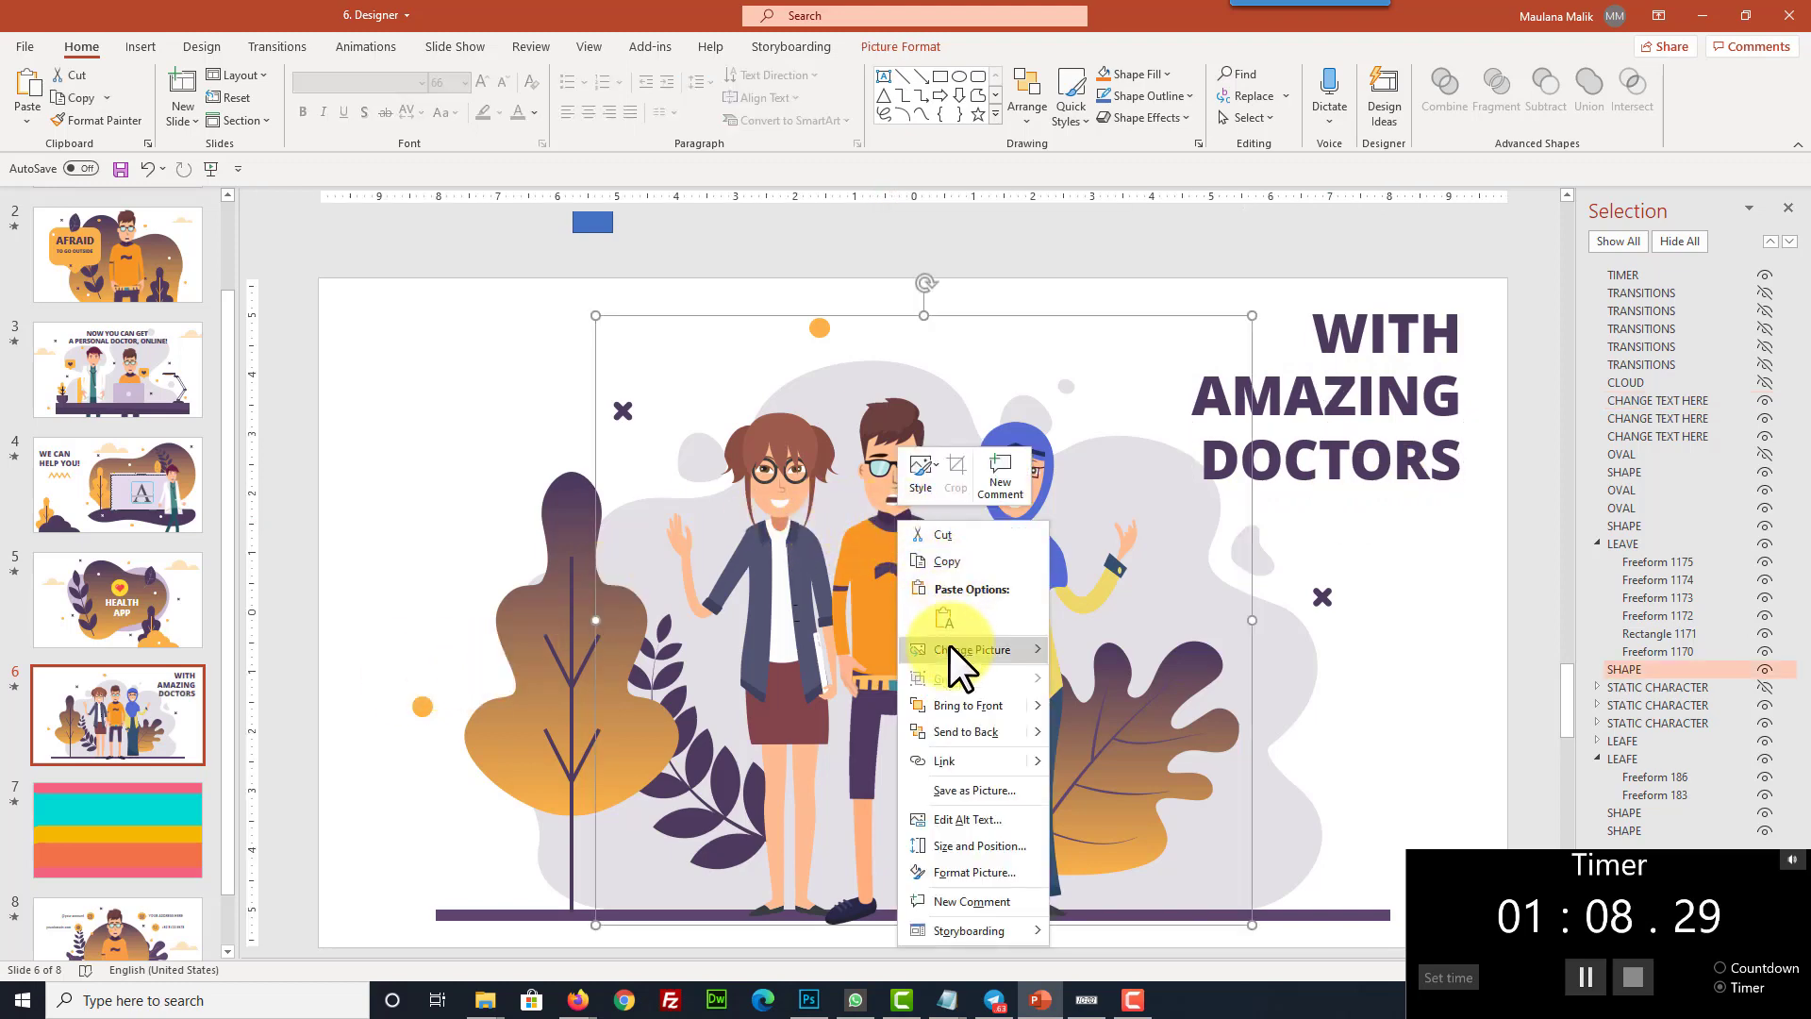
mouse_move(949, 647)
click(1071, 649)
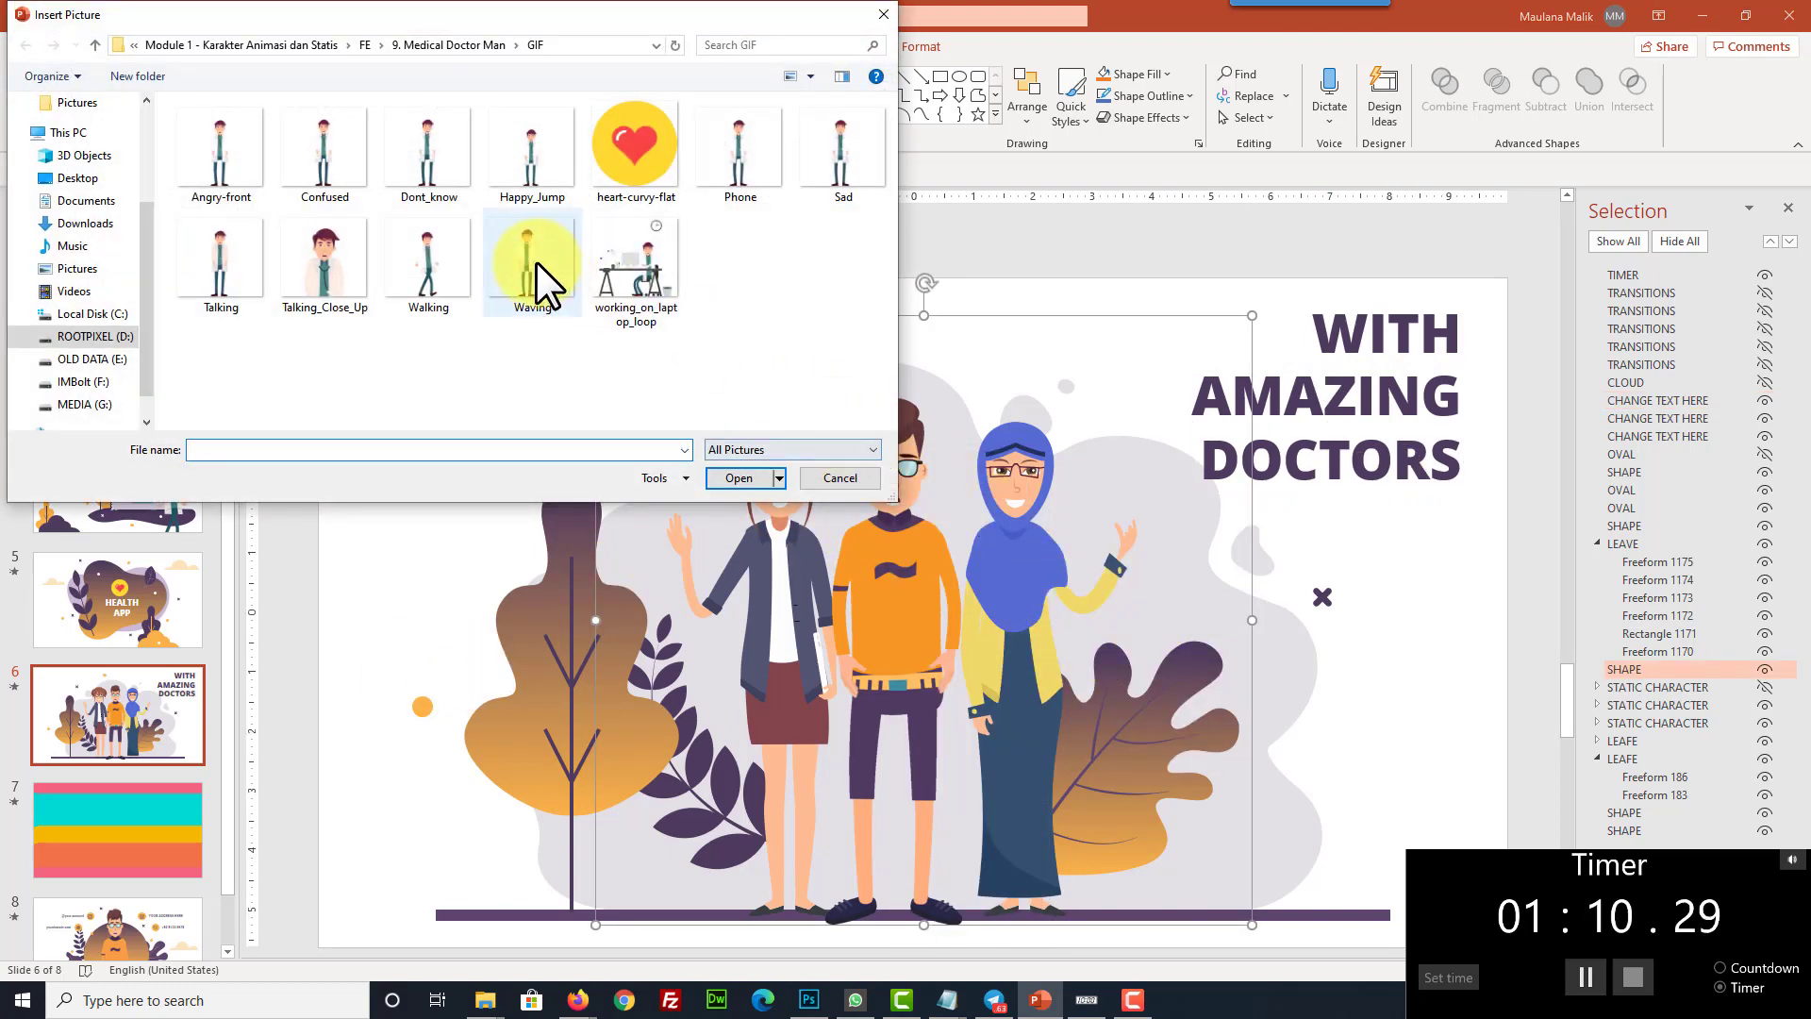
double_click(527, 266)
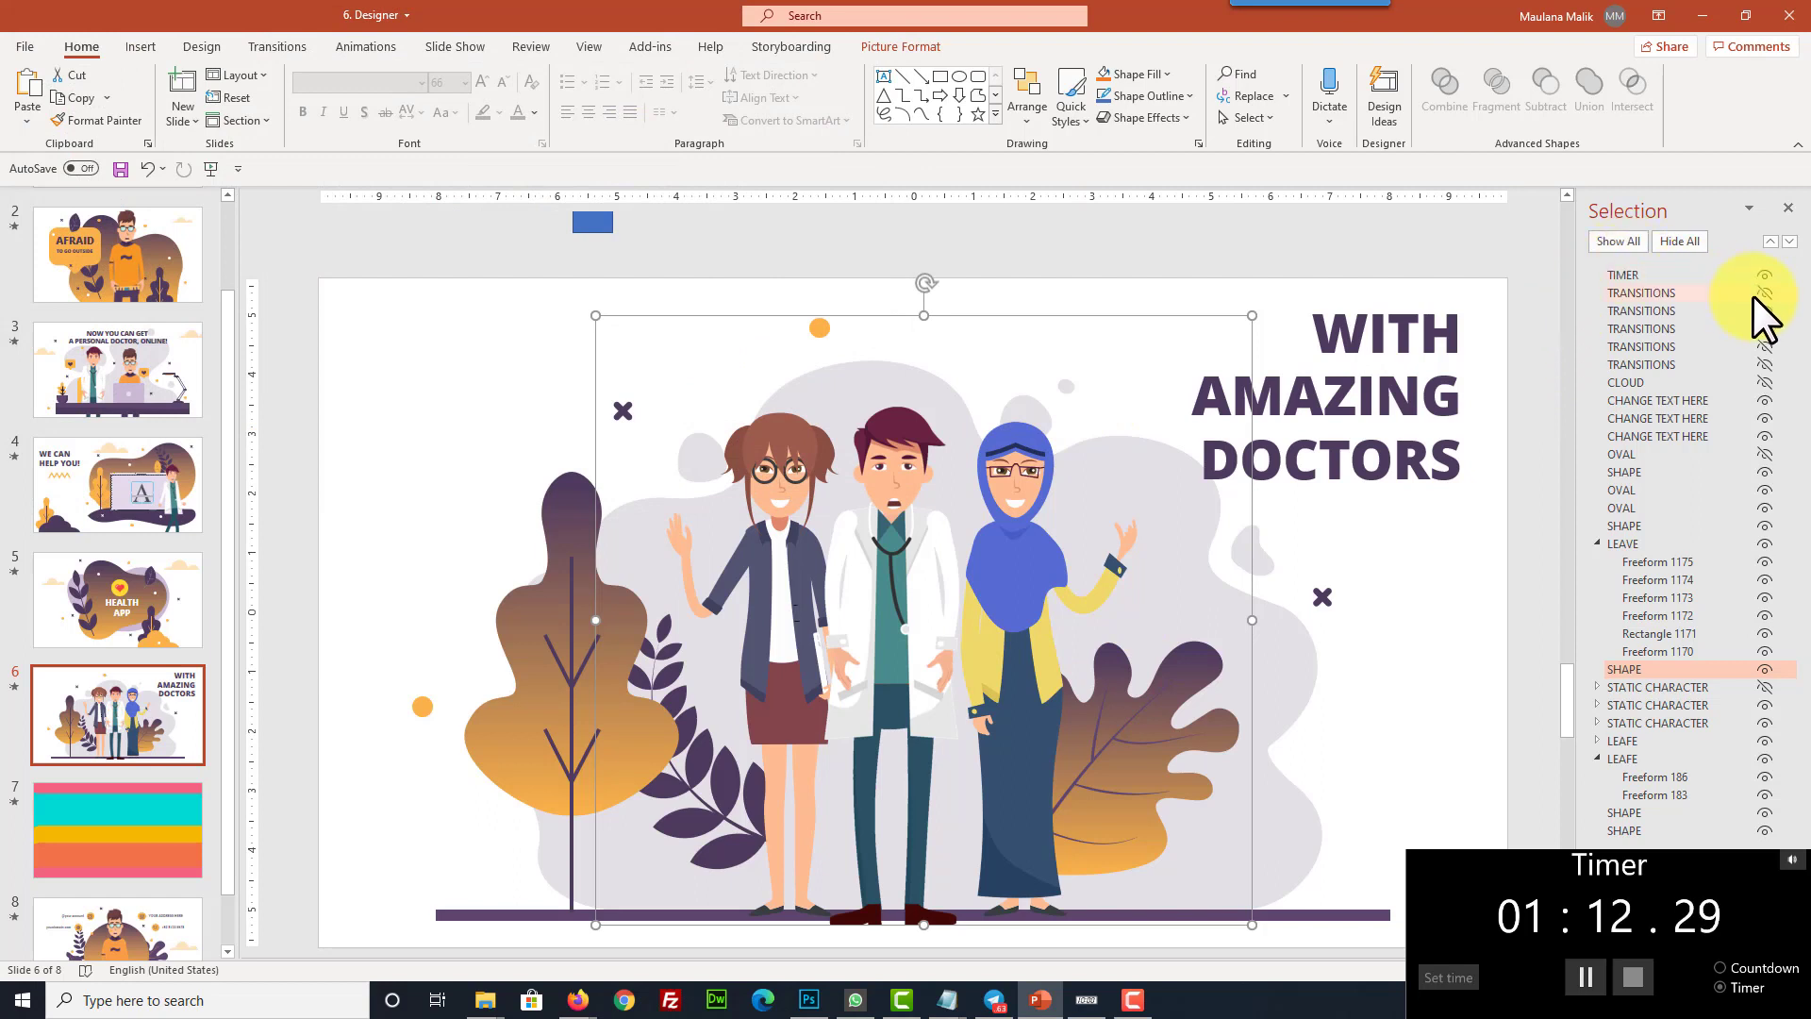
click(1763, 292)
click(1764, 310)
Unhide the remaining three transition bands on slide 6
click(1764, 328)
click(1763, 347)
click(1764, 364)
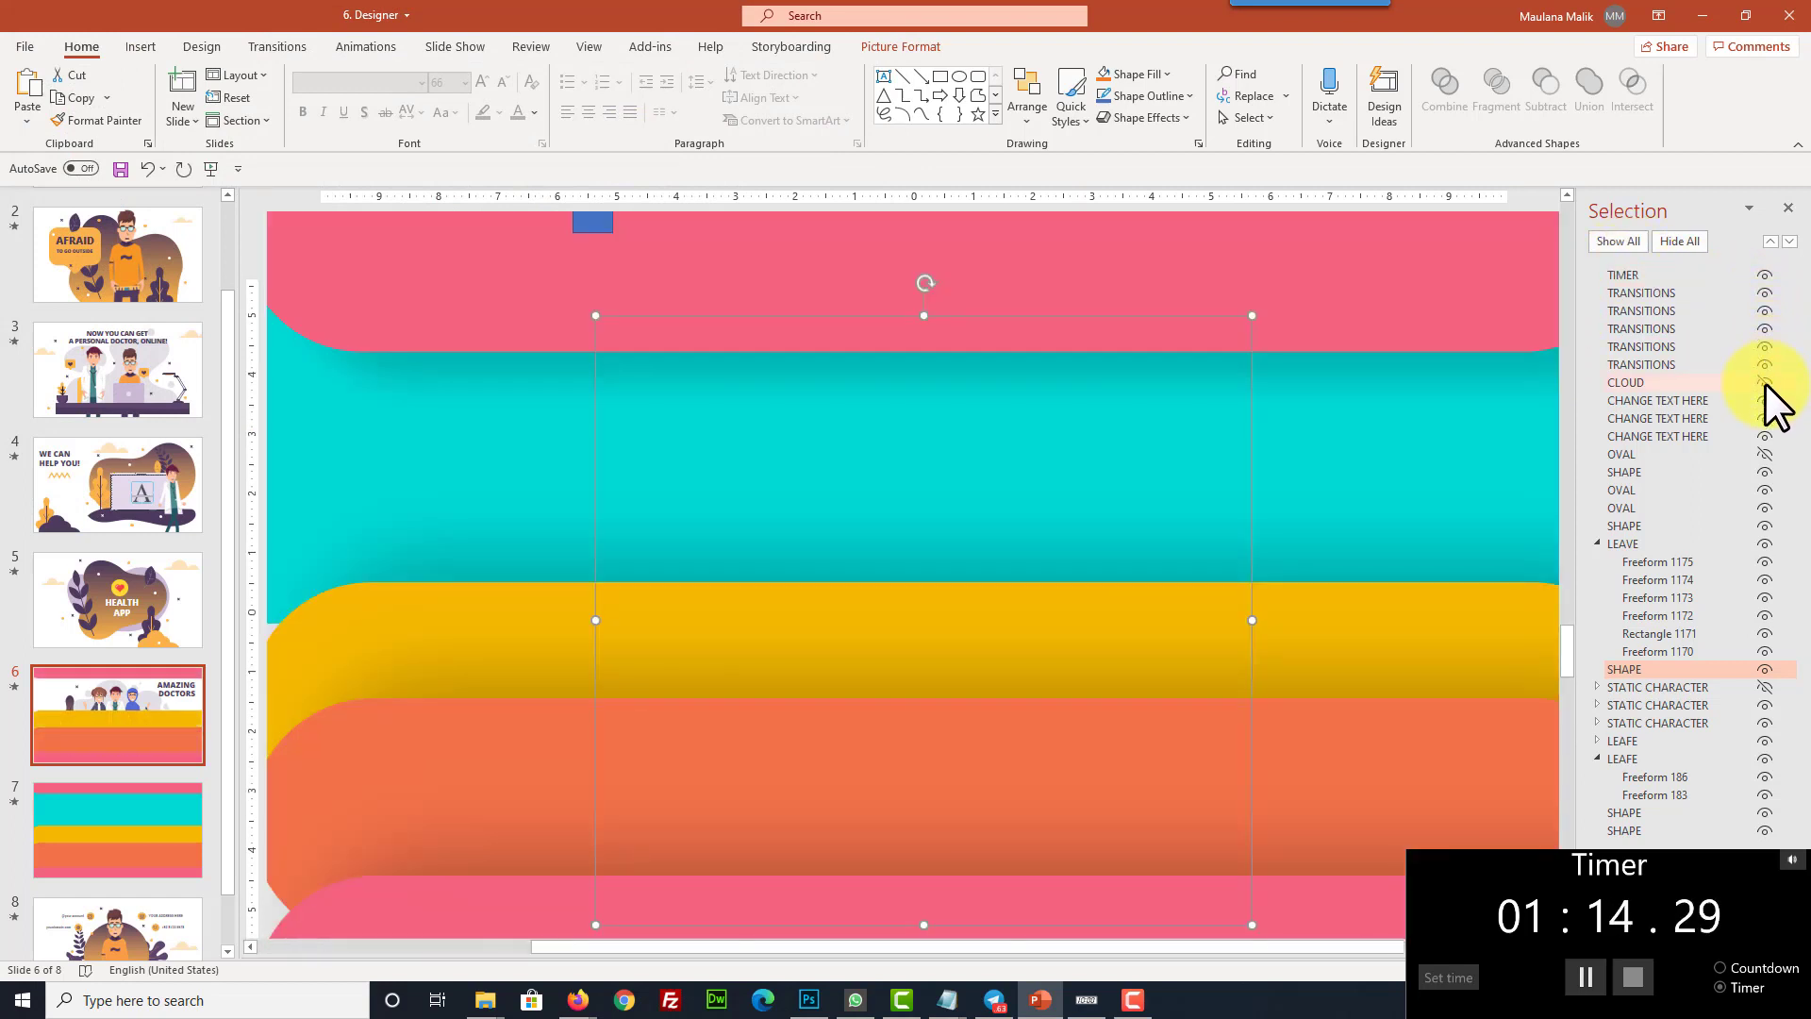
On slide 7, hide all five transition bands in the Selection Pane
click(182, 792)
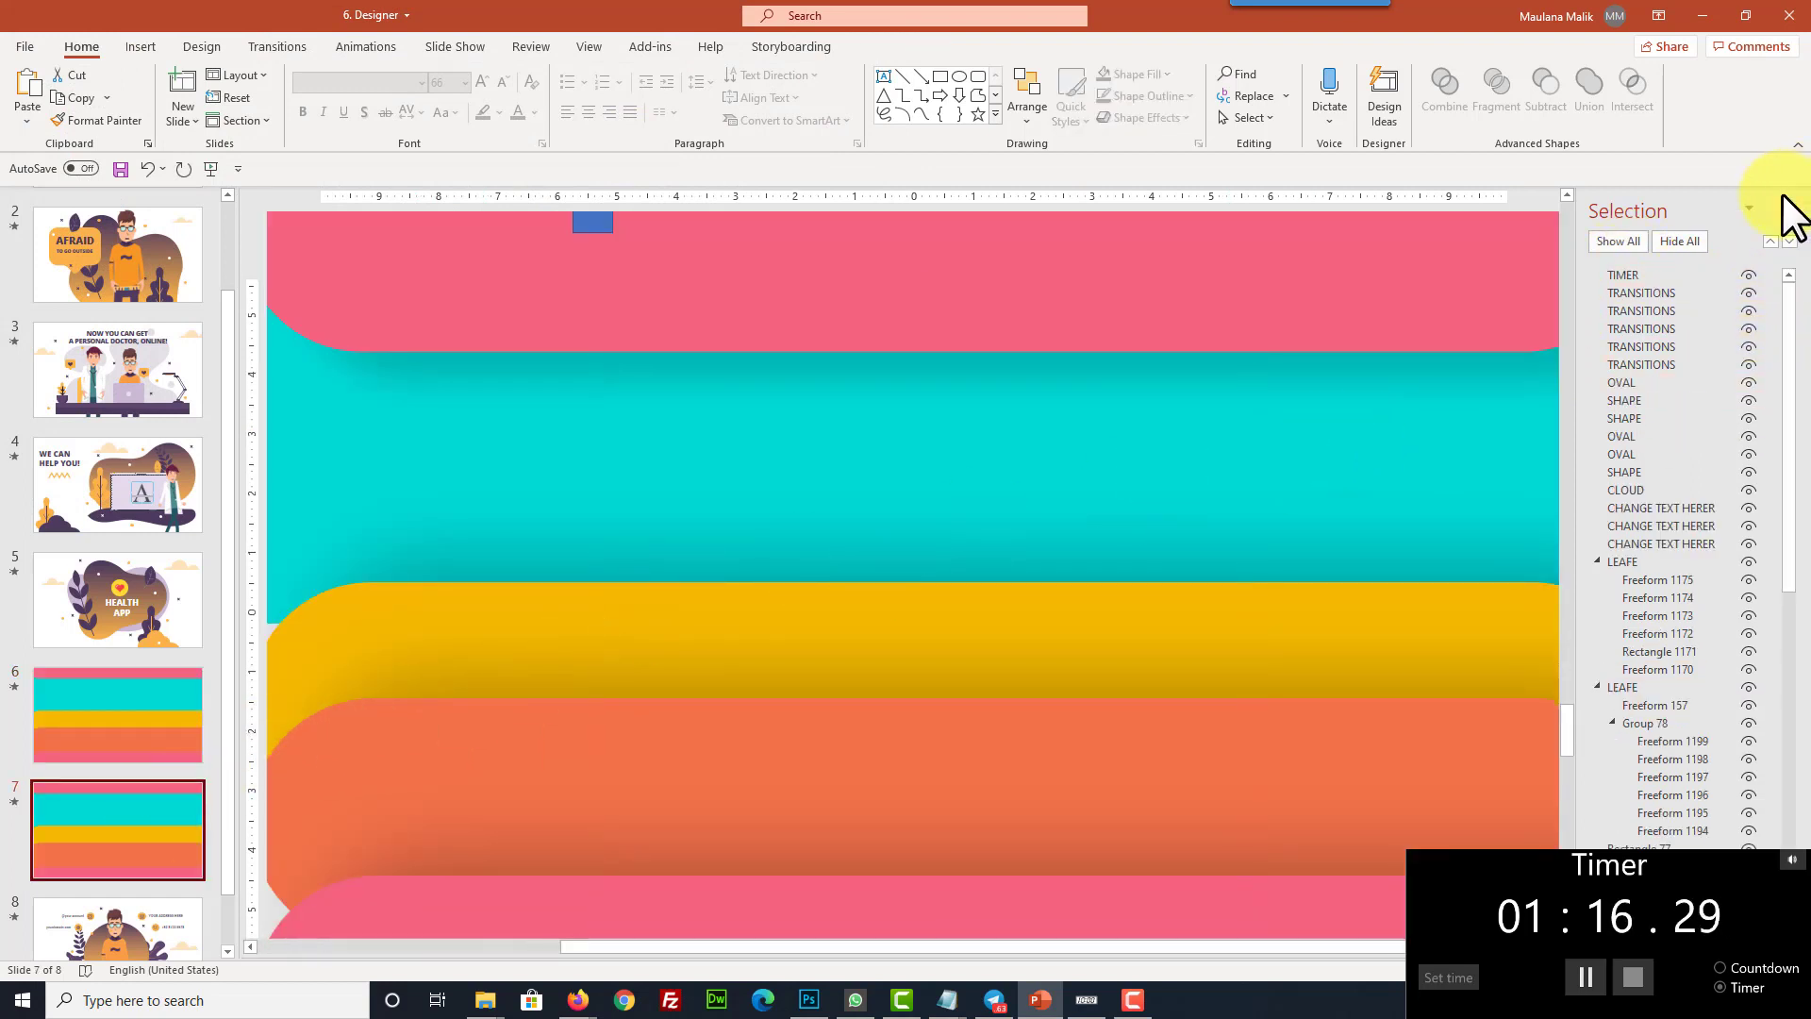
click(1747, 292)
click(1747, 310)
click(1748, 328)
click(1748, 346)
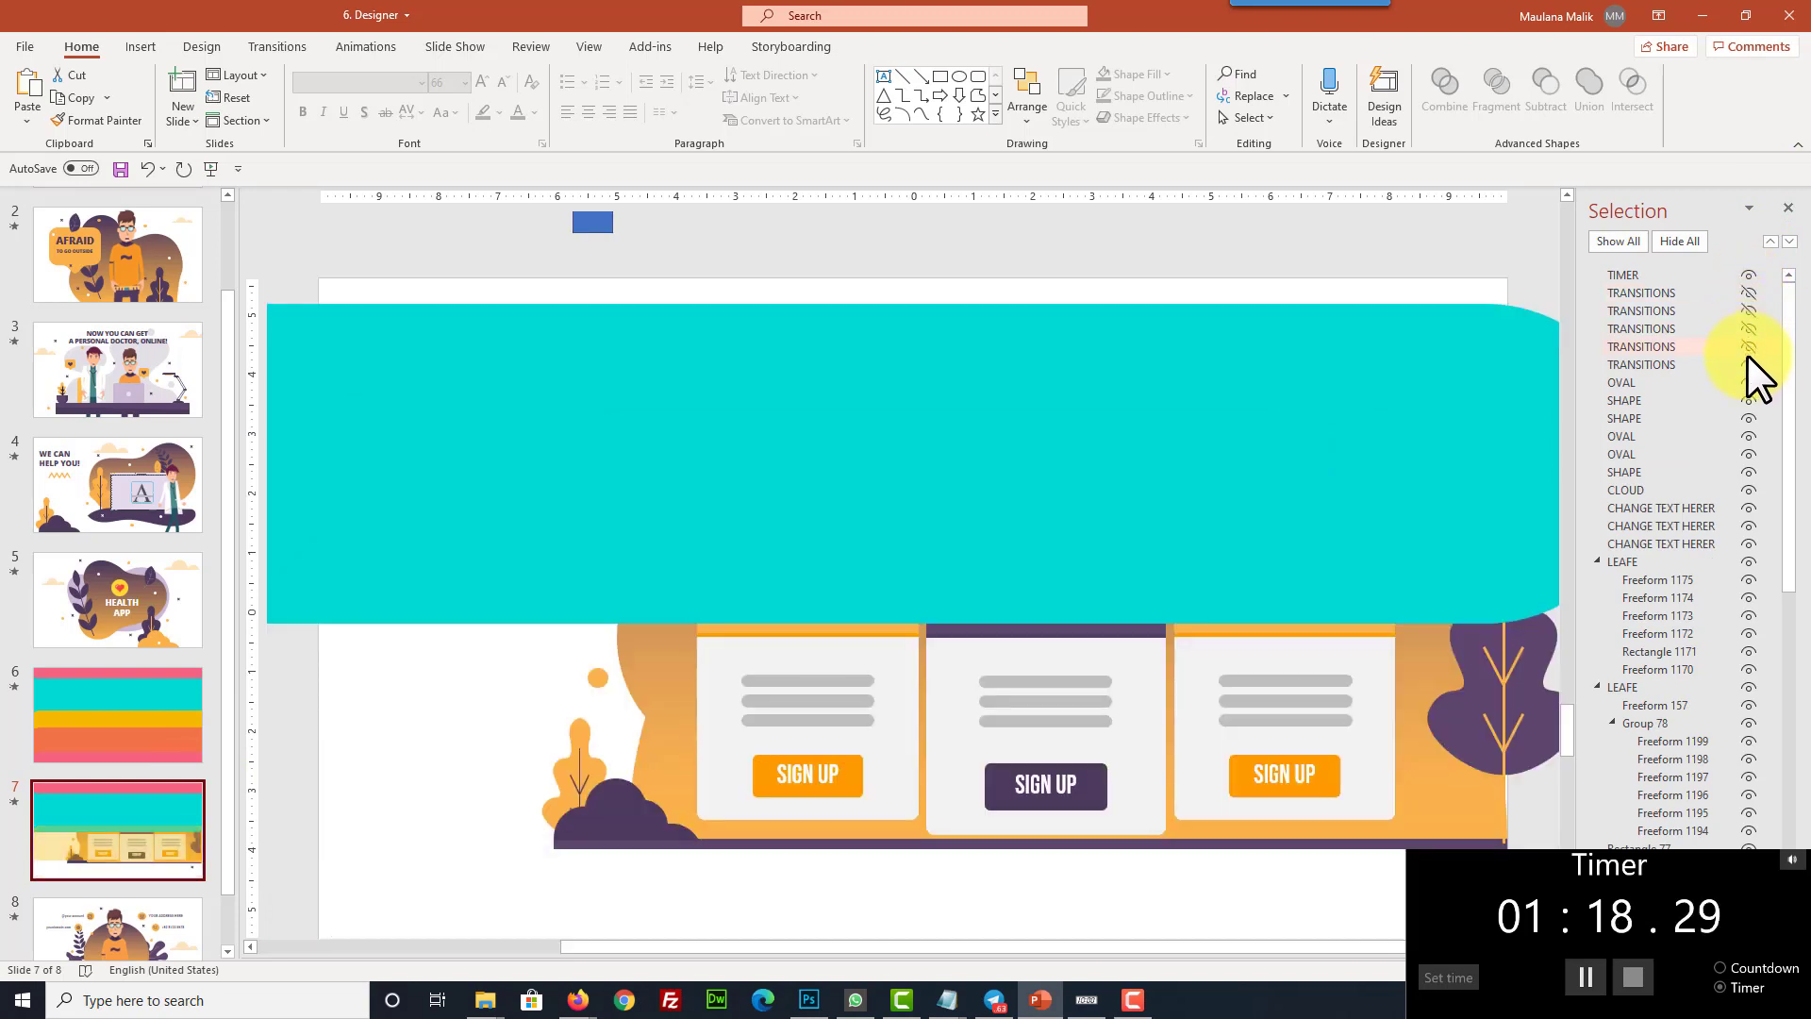
click(1747, 364)
scroll(660, 539, down, 3)
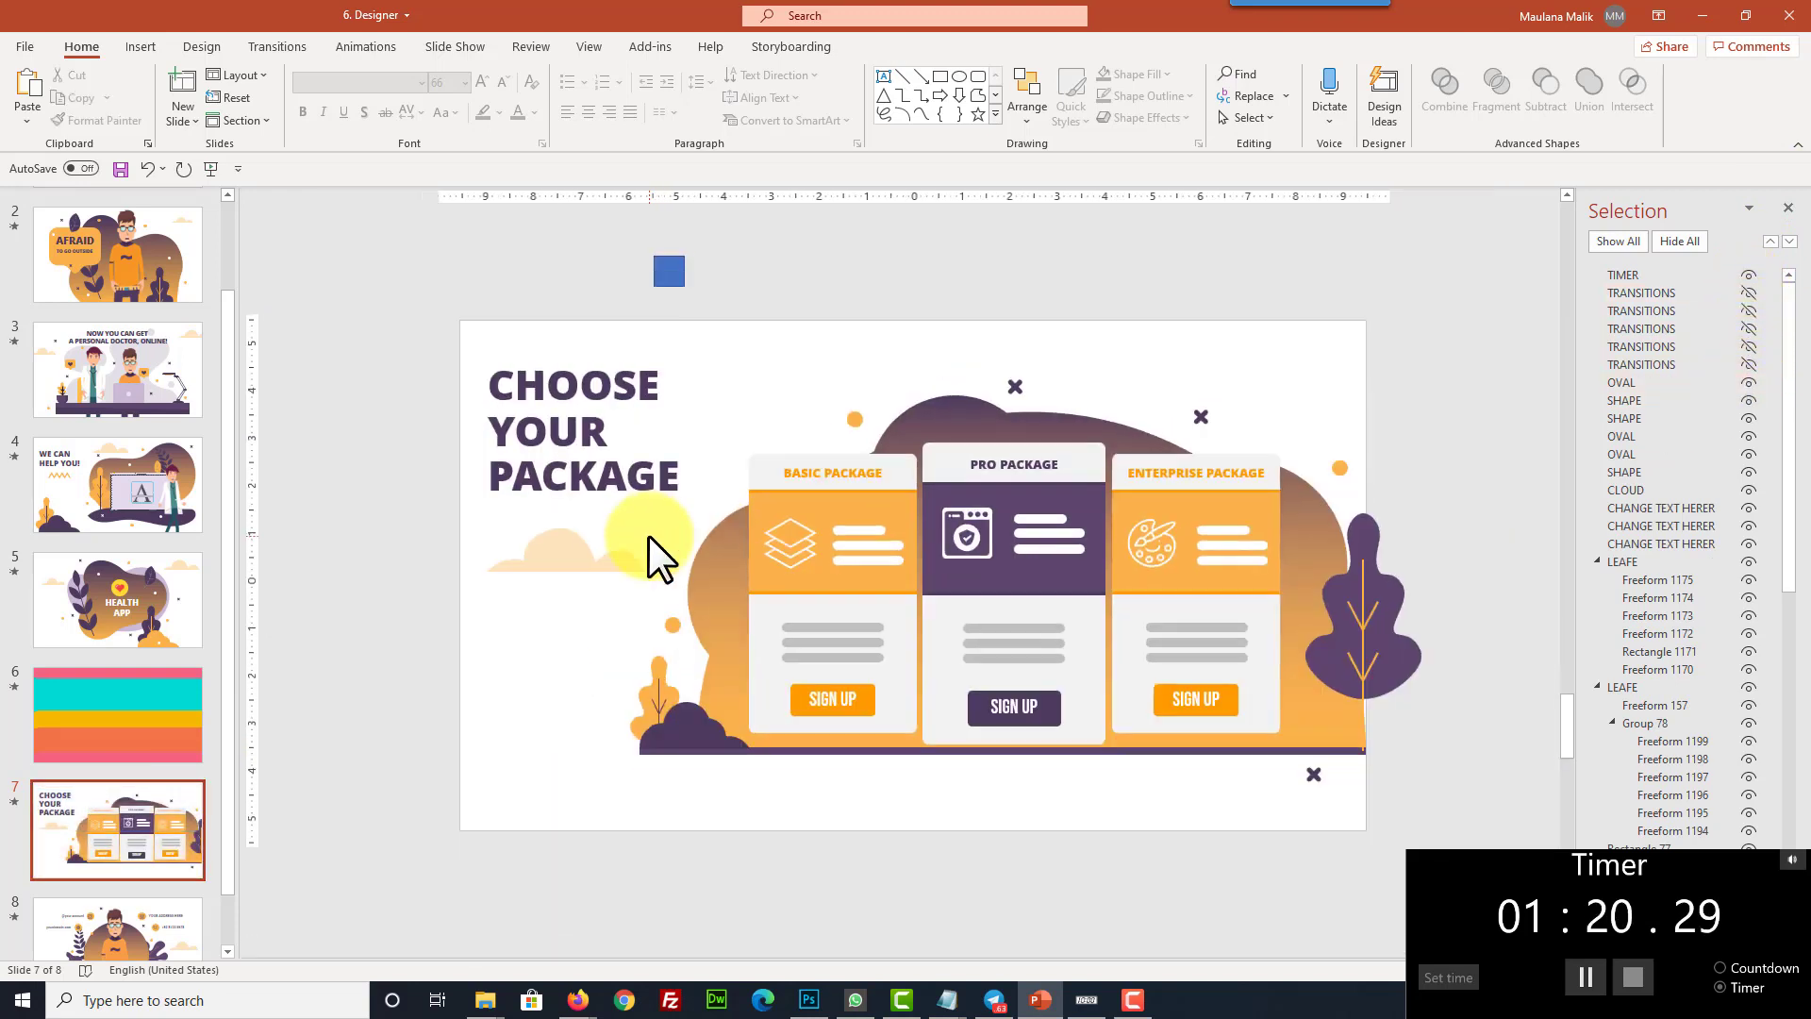
Show slide 7's five transition bands again and go to slide 8
click(1747, 292)
click(1748, 311)
click(1748, 328)
click(1748, 347)
click(1748, 364)
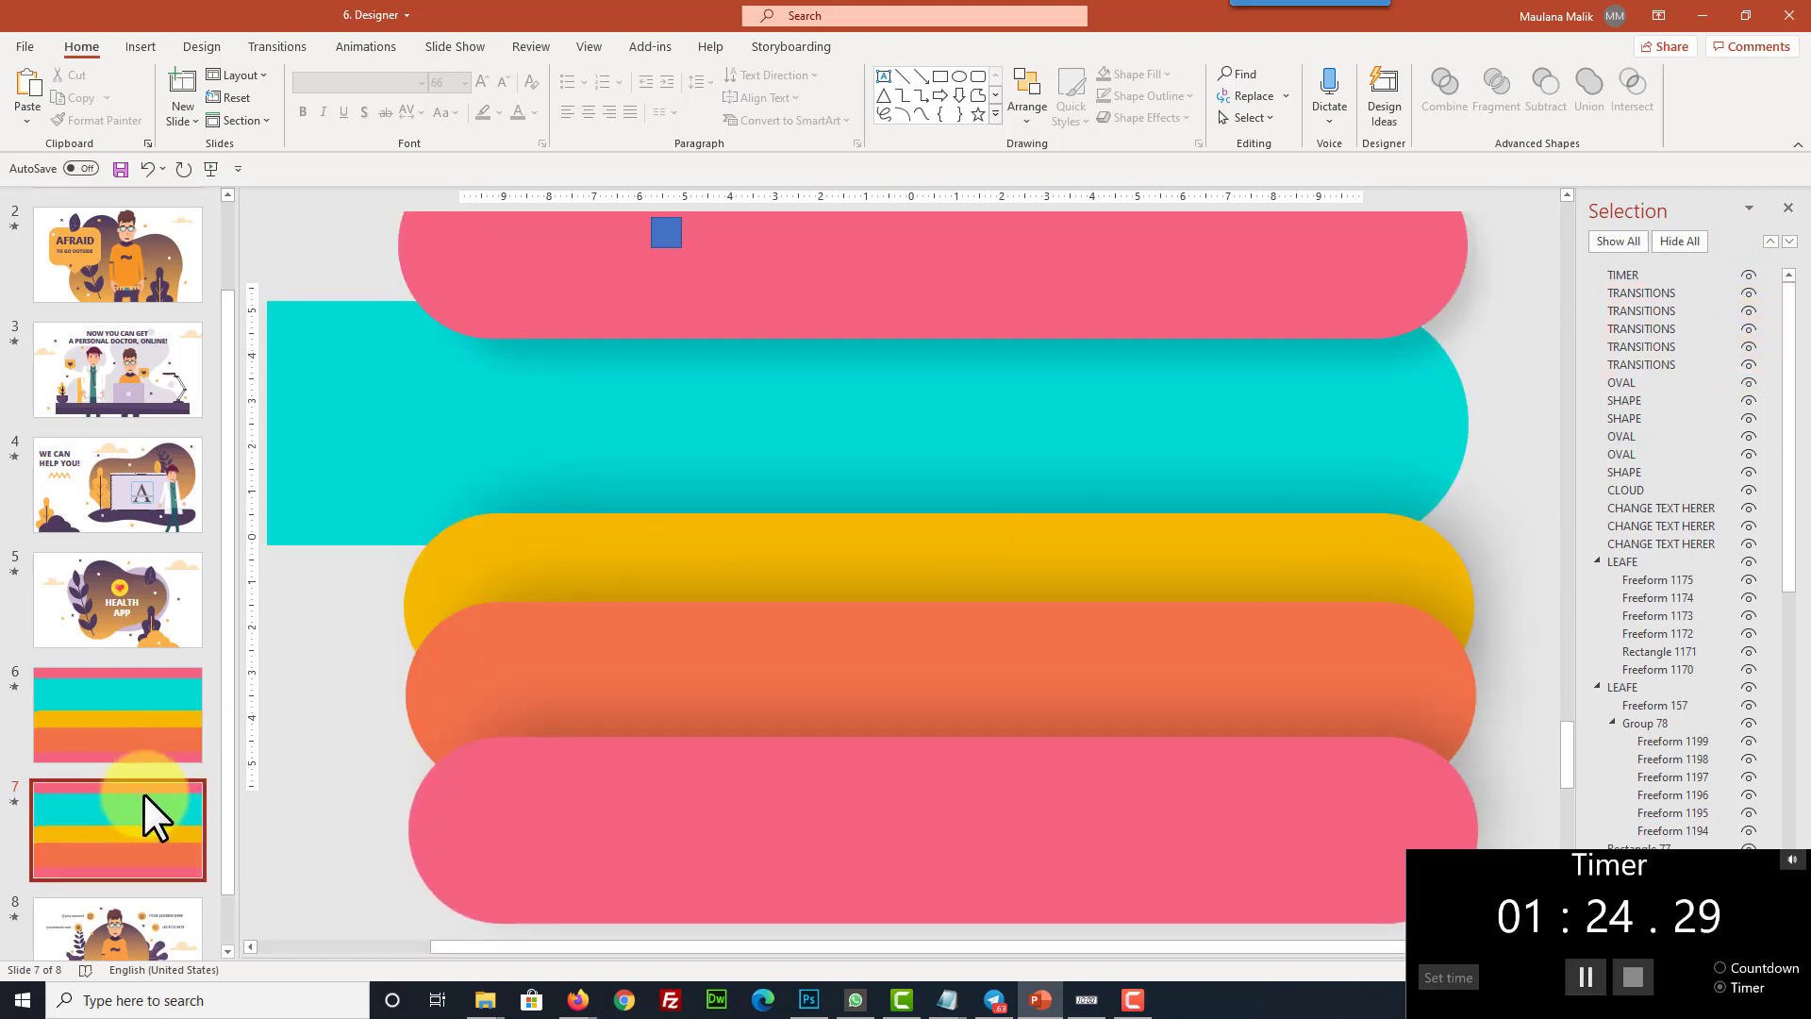
click(100, 883)
Fill slide 8's contact boxes with a social handle, doctordomain.com, 'Address' and the phone number
click(720, 382)
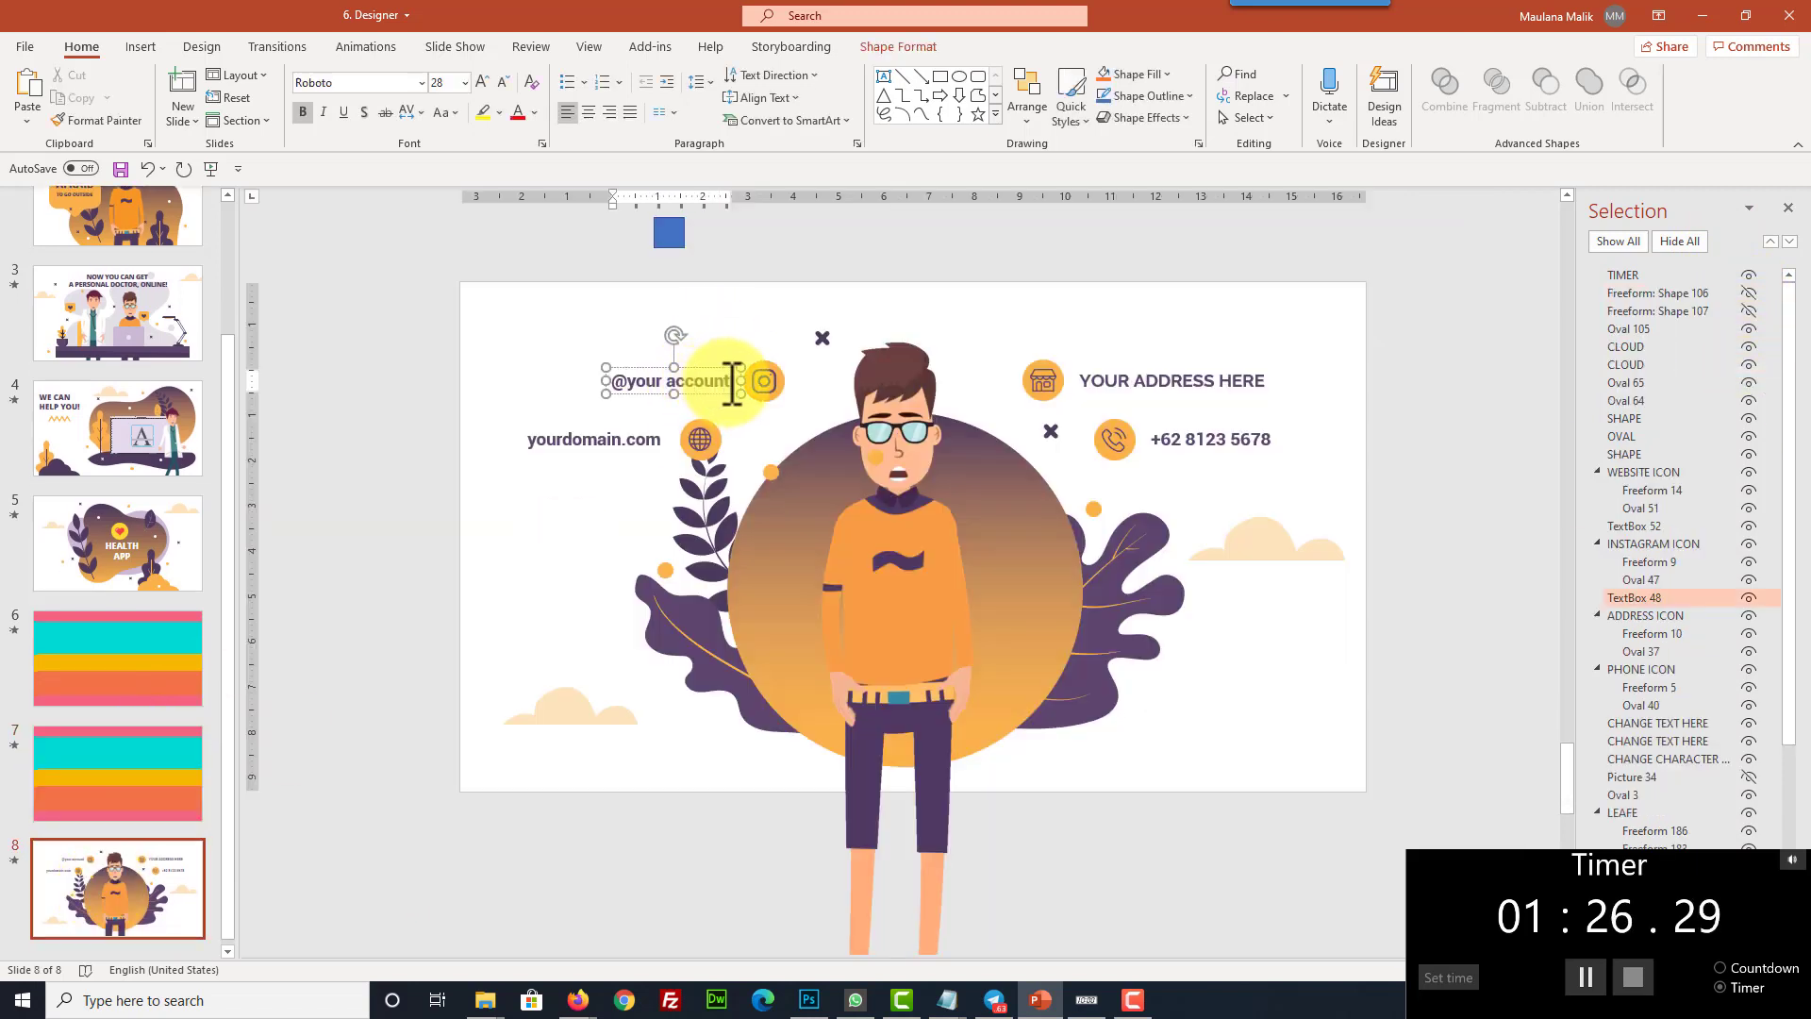
drag(732, 386, 647, 385)
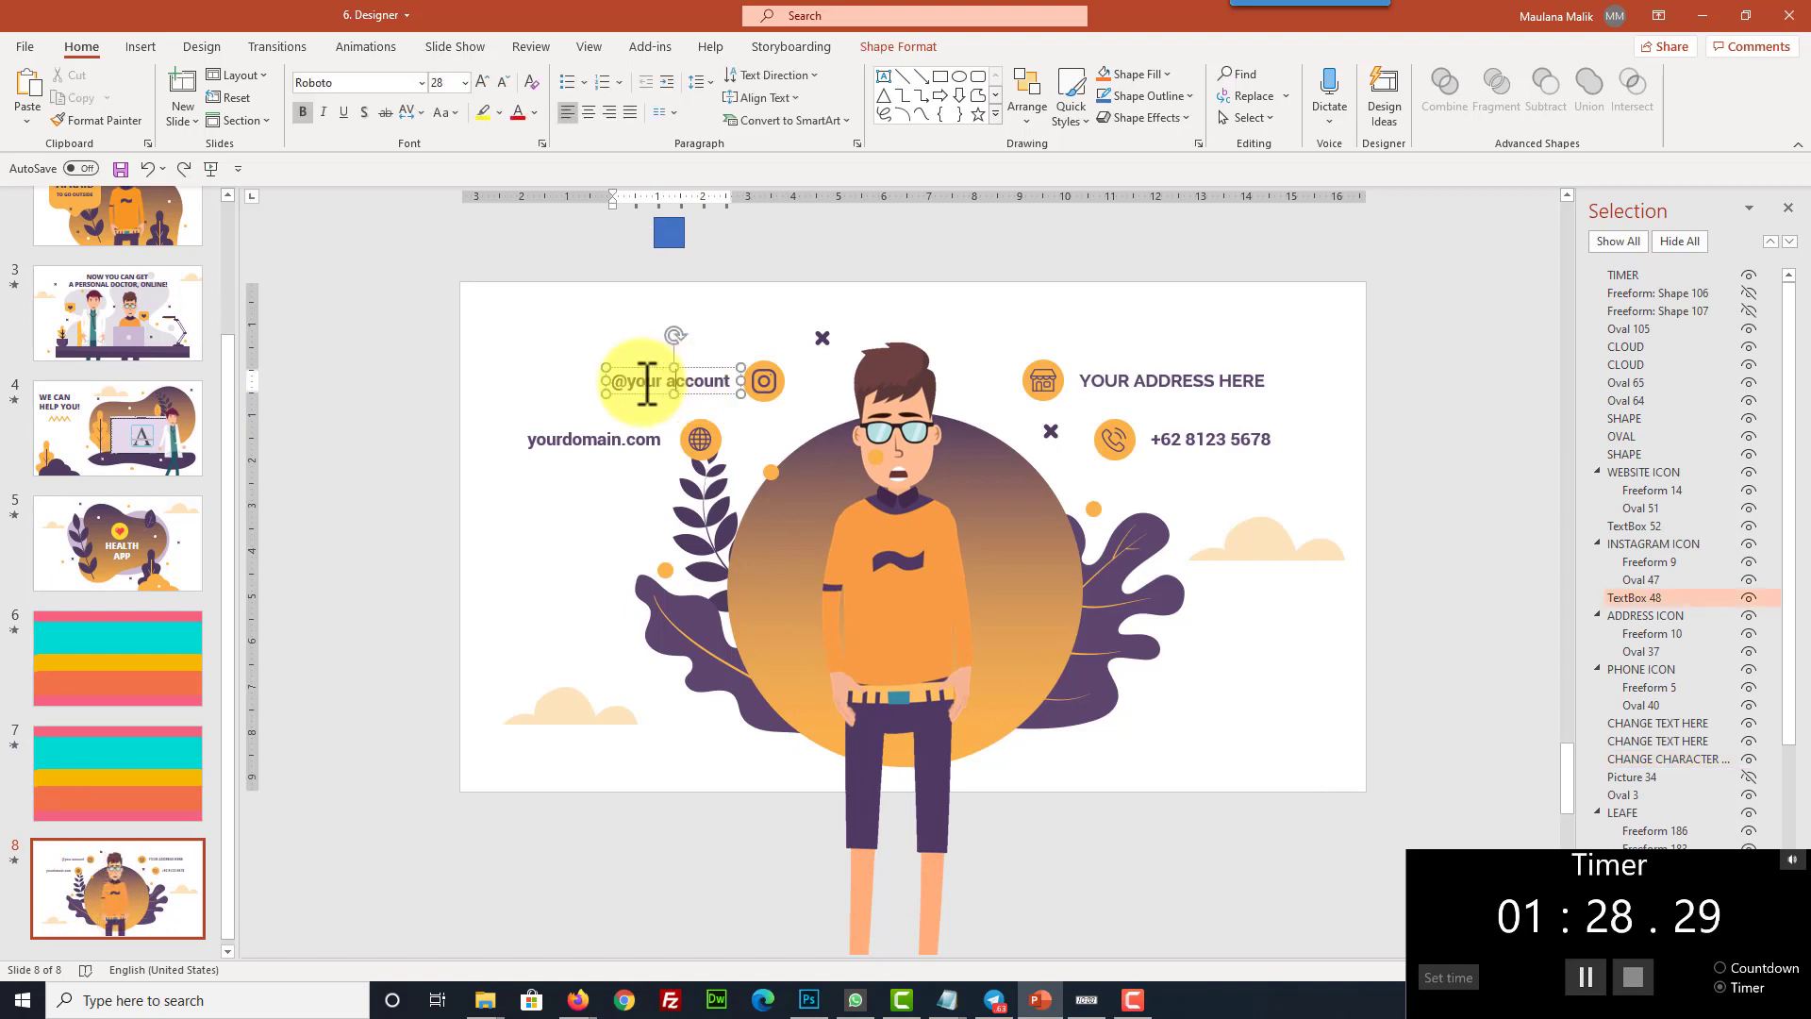
text(doct)
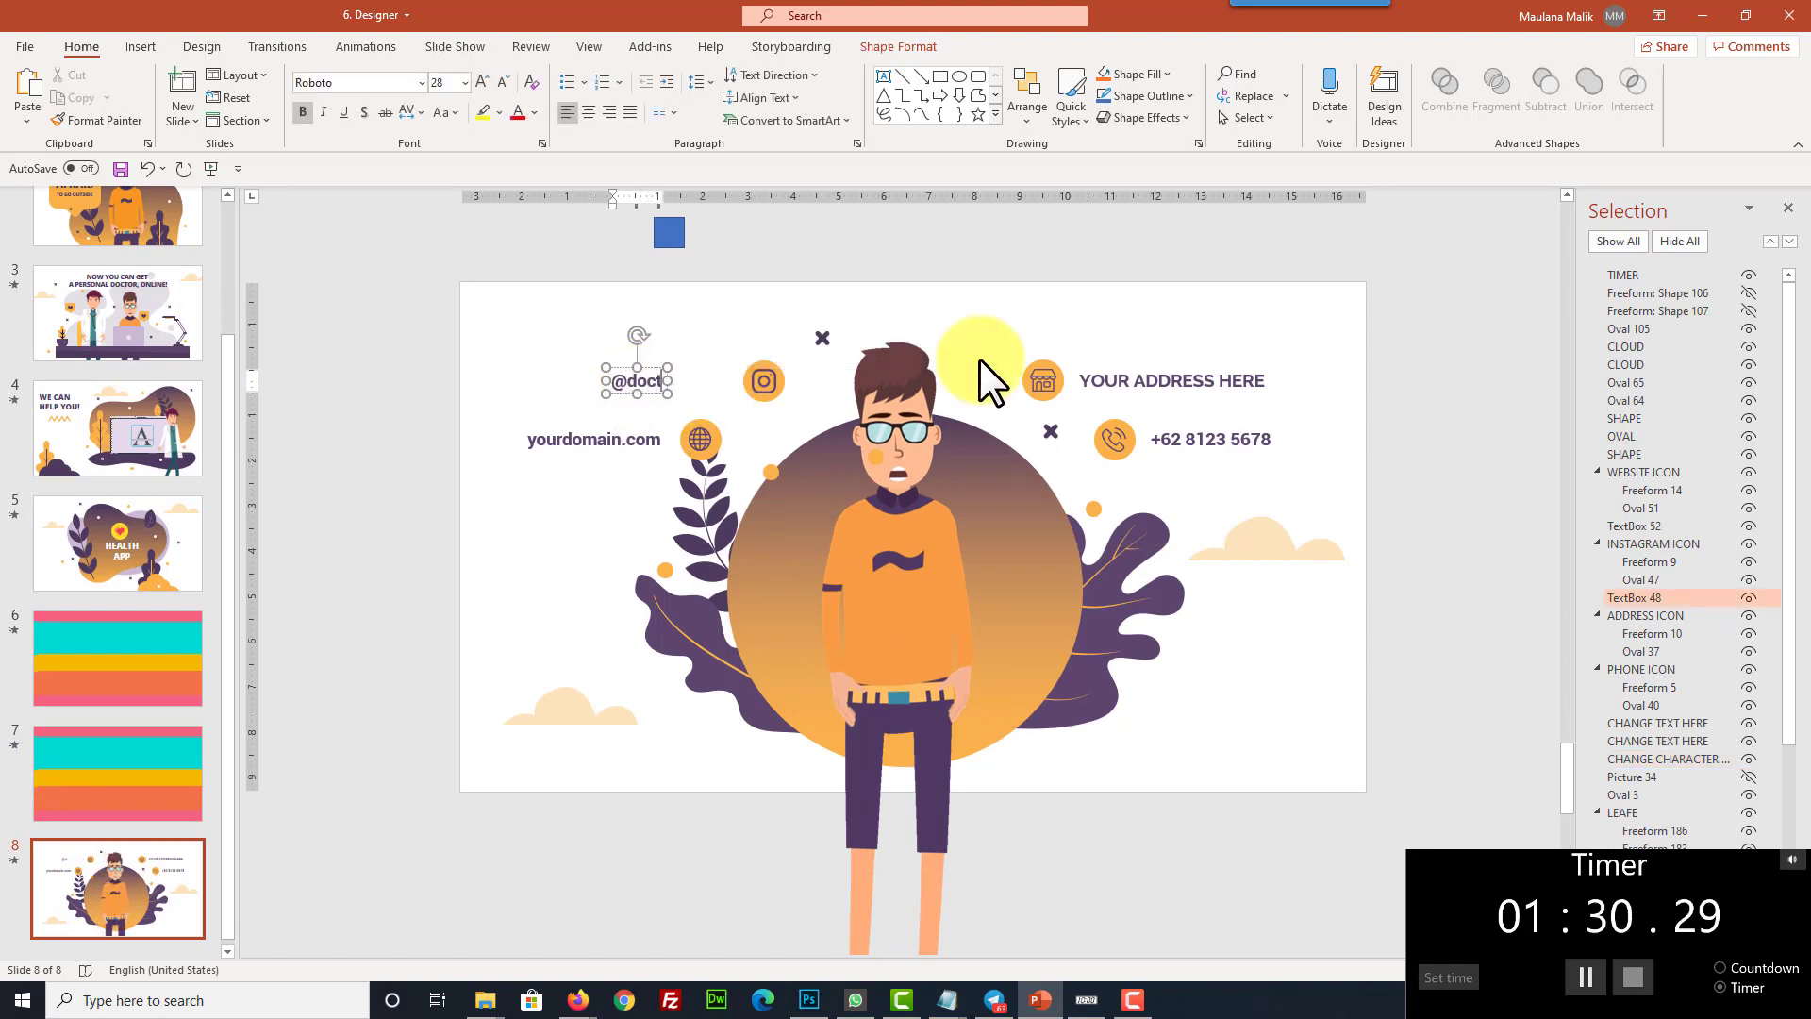
text(orapp)
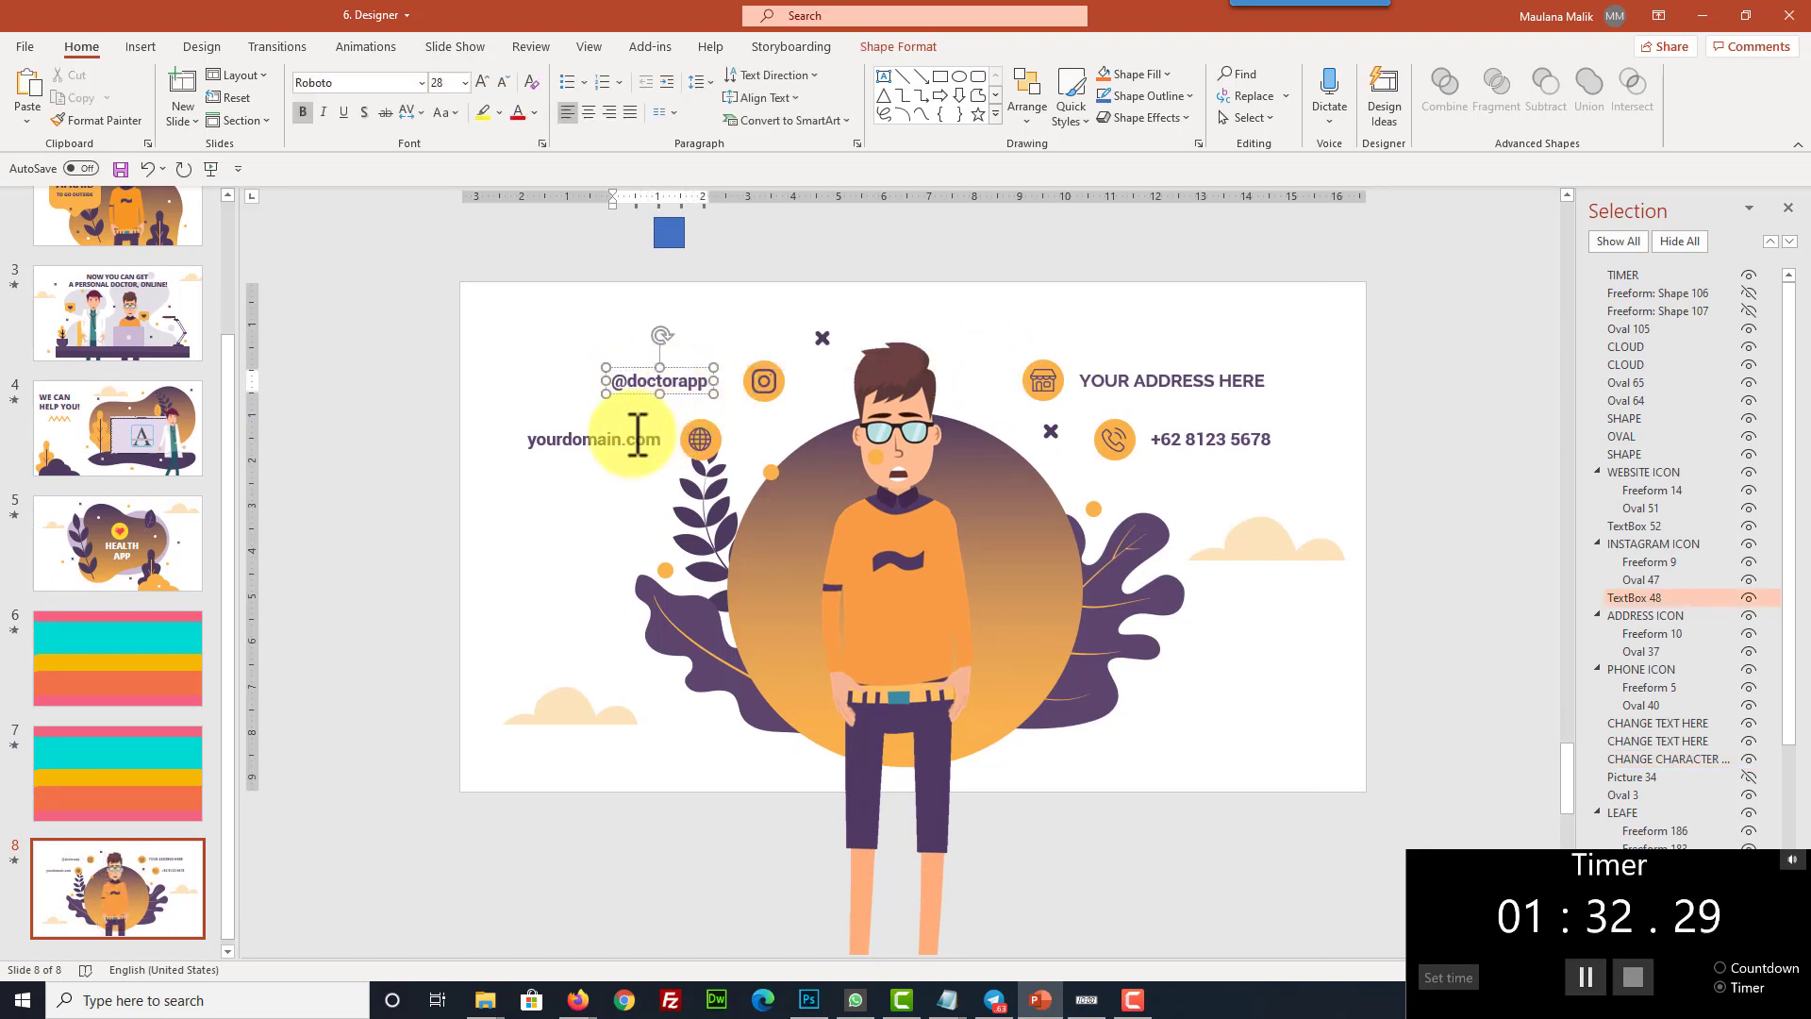
triple_click(633, 437)
text(doctordo)
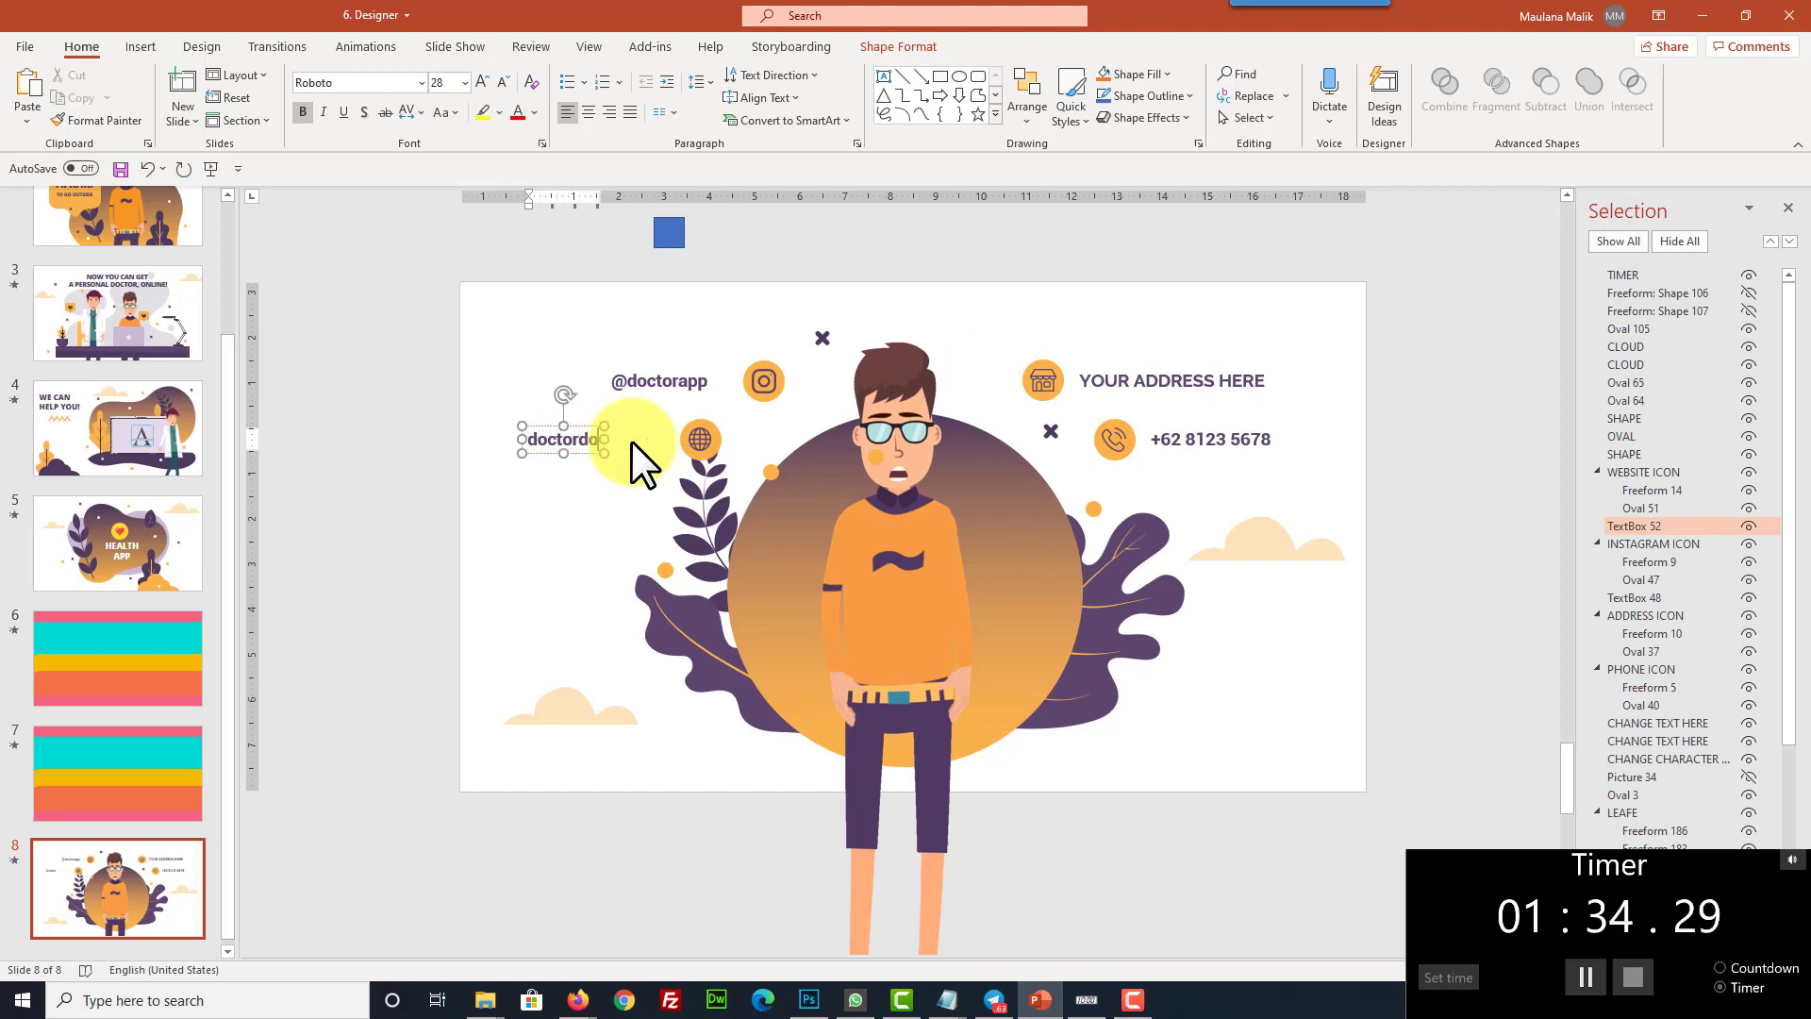
text(main.com)
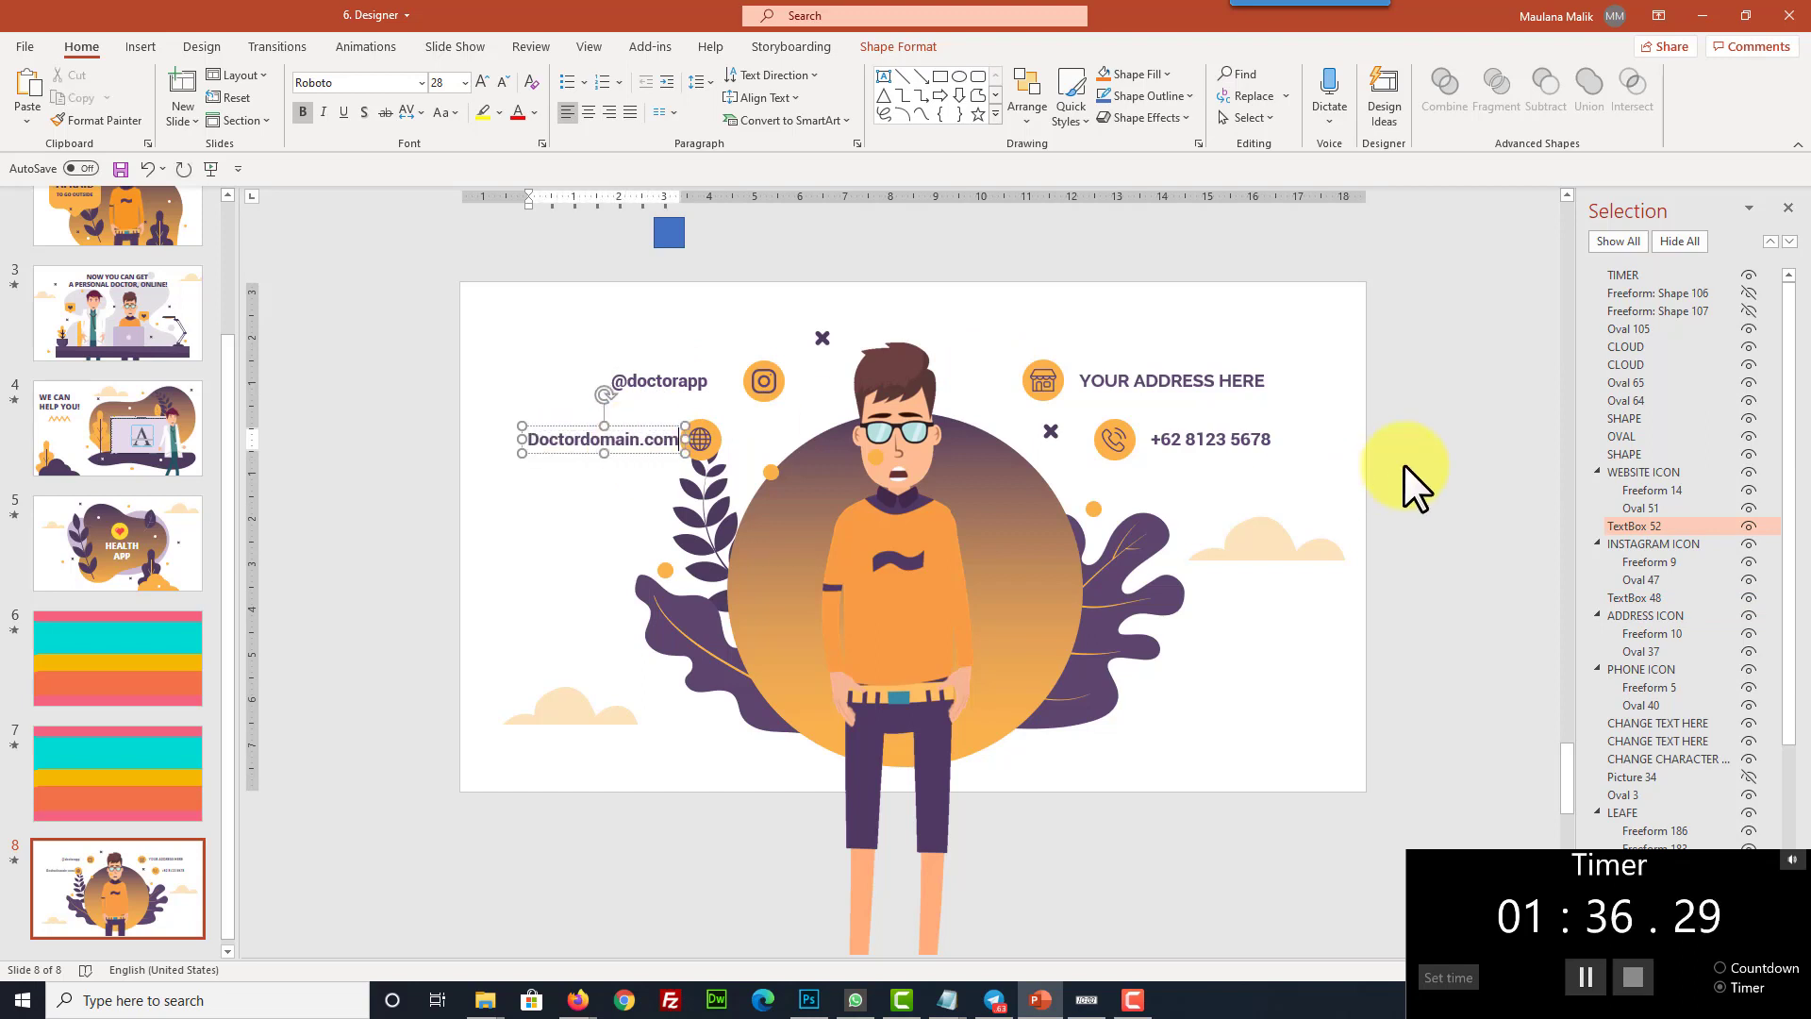
click(1213, 382)
triple_click(1257, 382)
text(Addres)
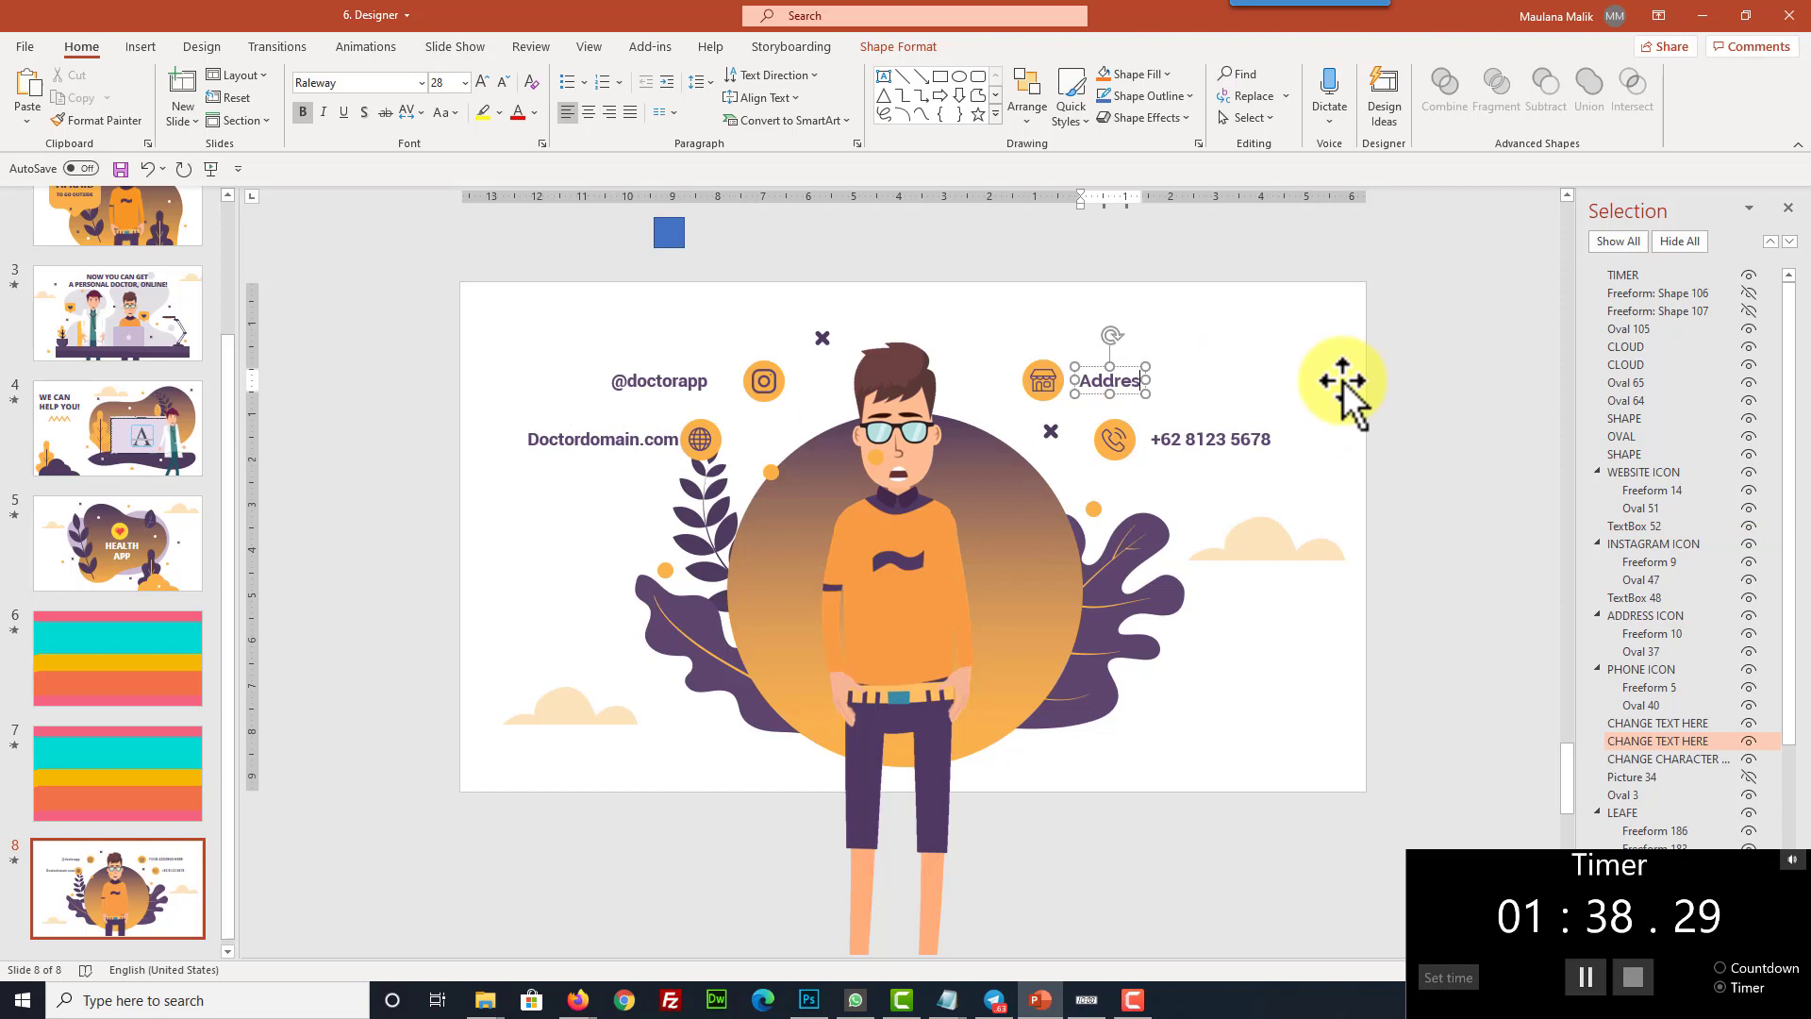
text(s)
click(1196, 436)
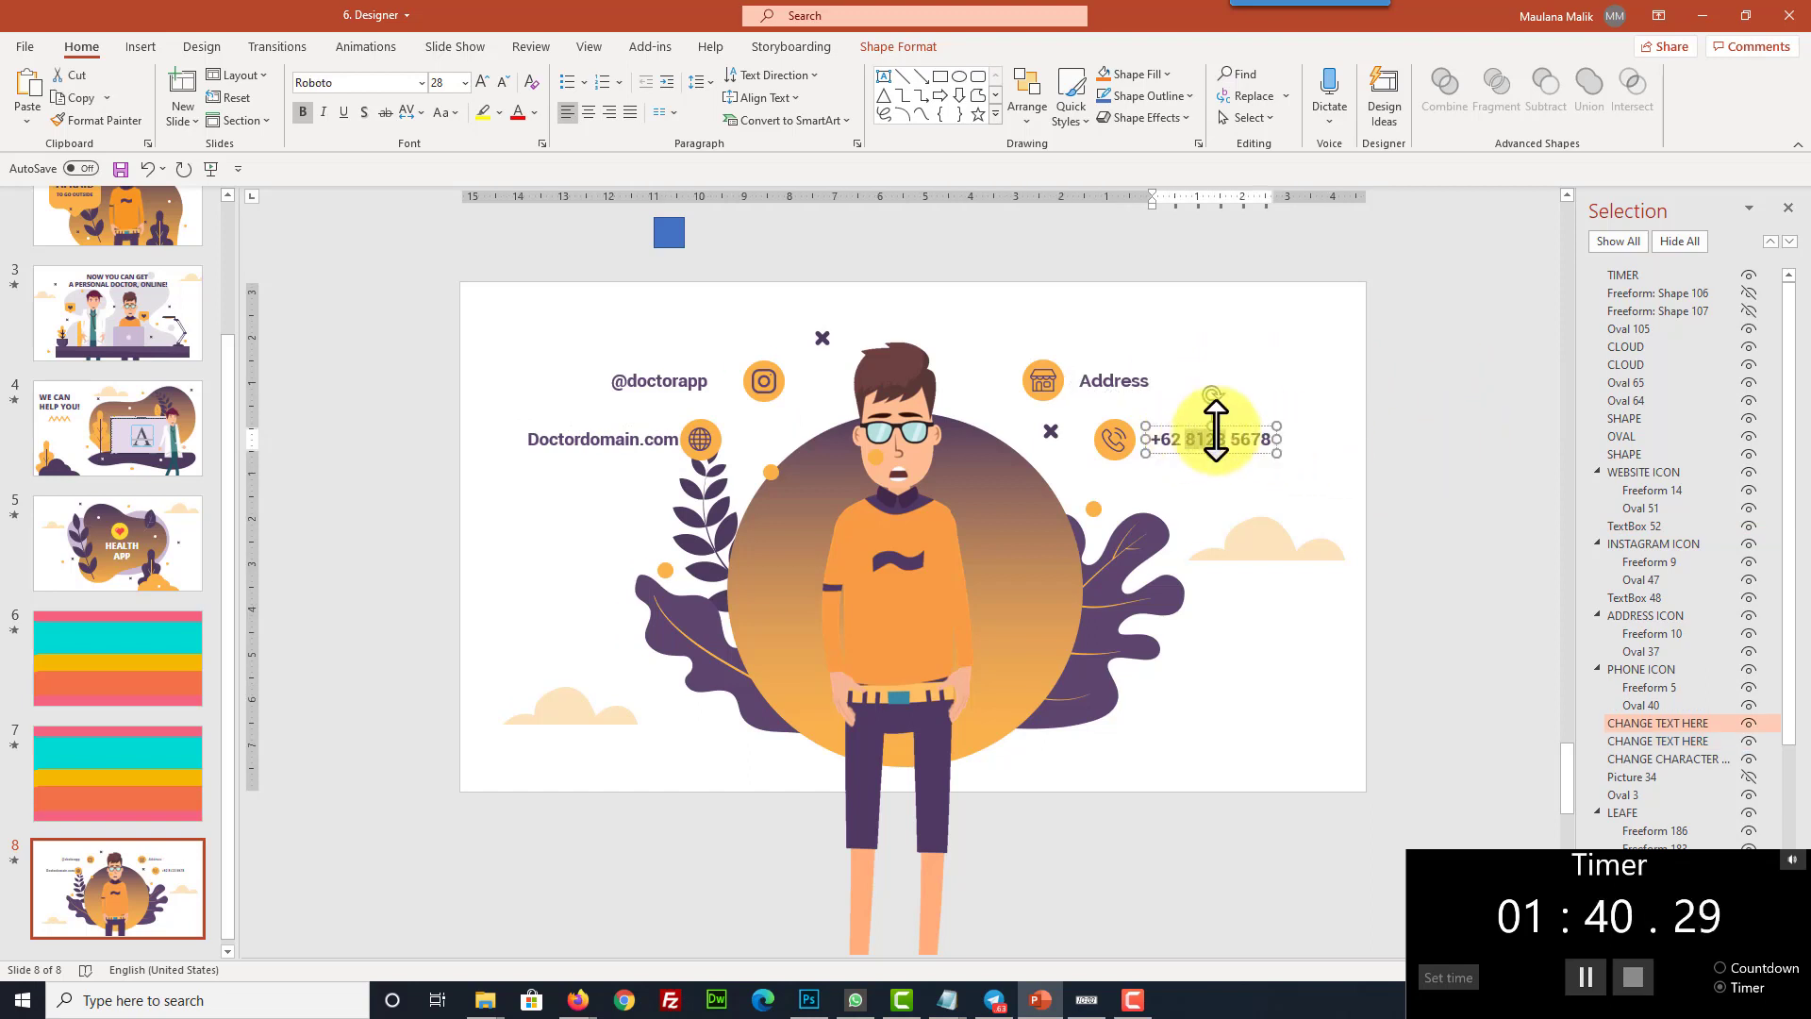
text(2121212)
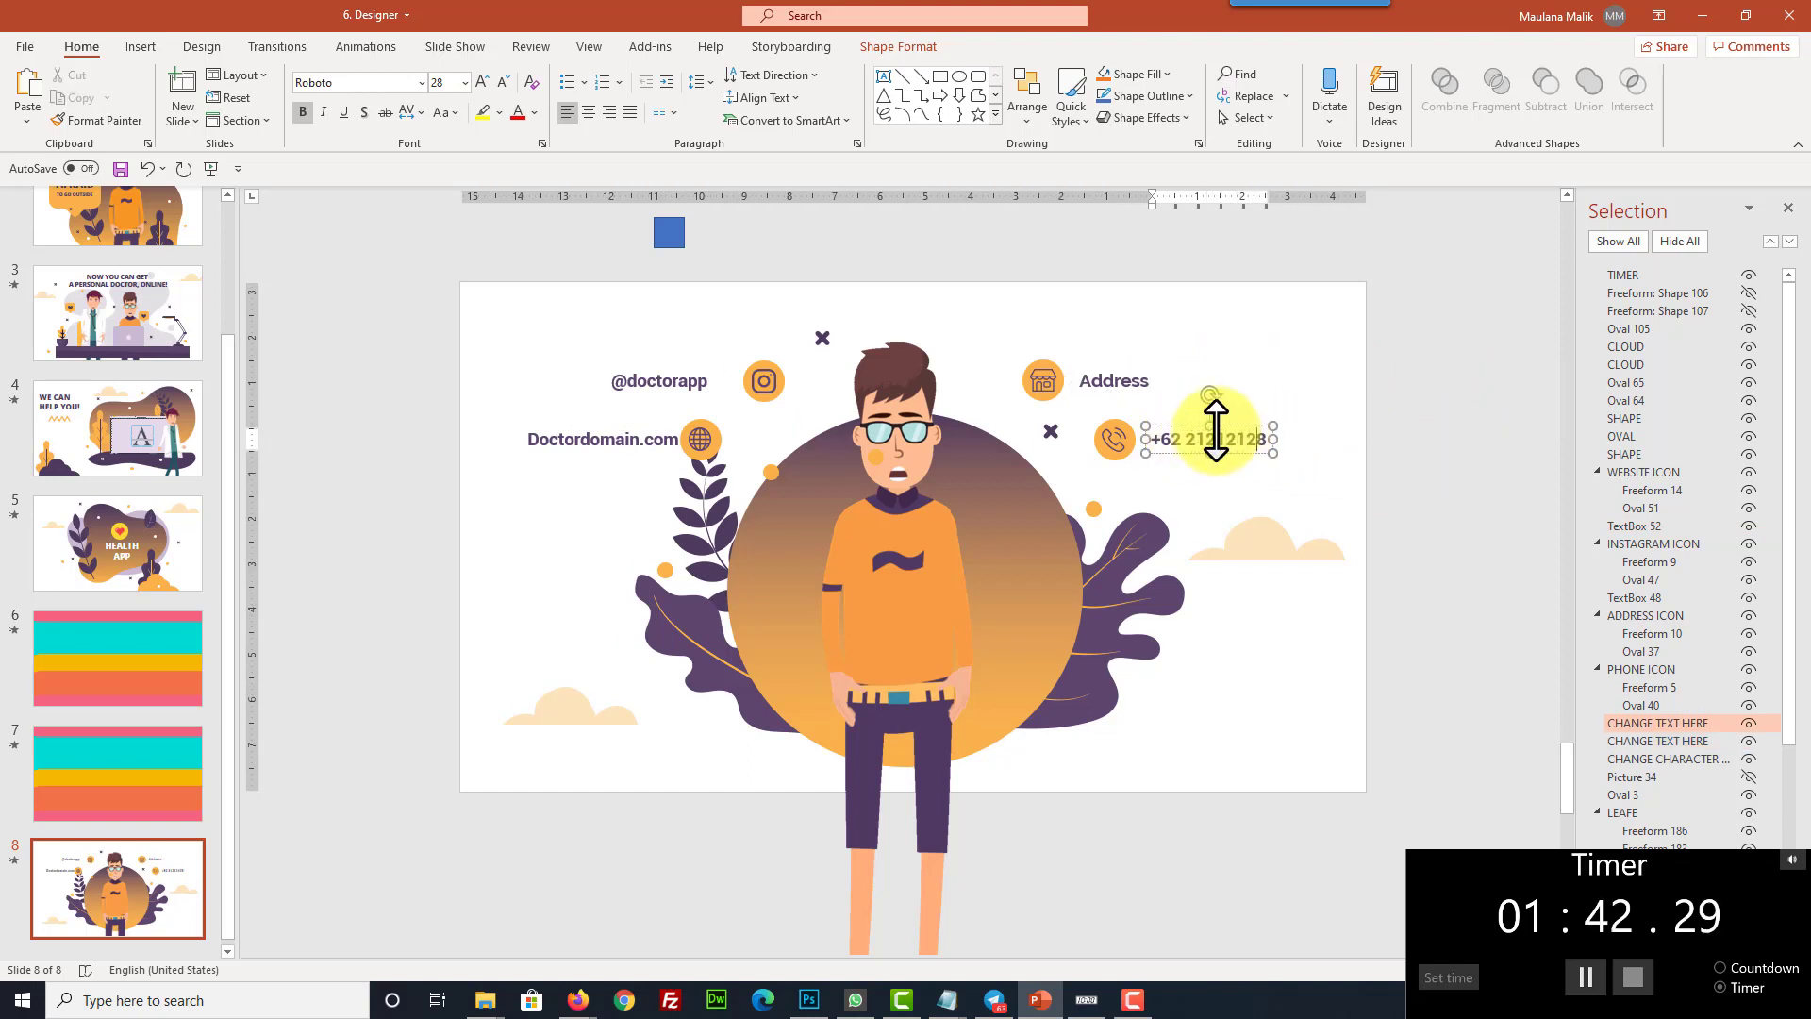
Replace slide 8's character with the Waving doctor animation
click(903, 514)
right_click(904, 514)
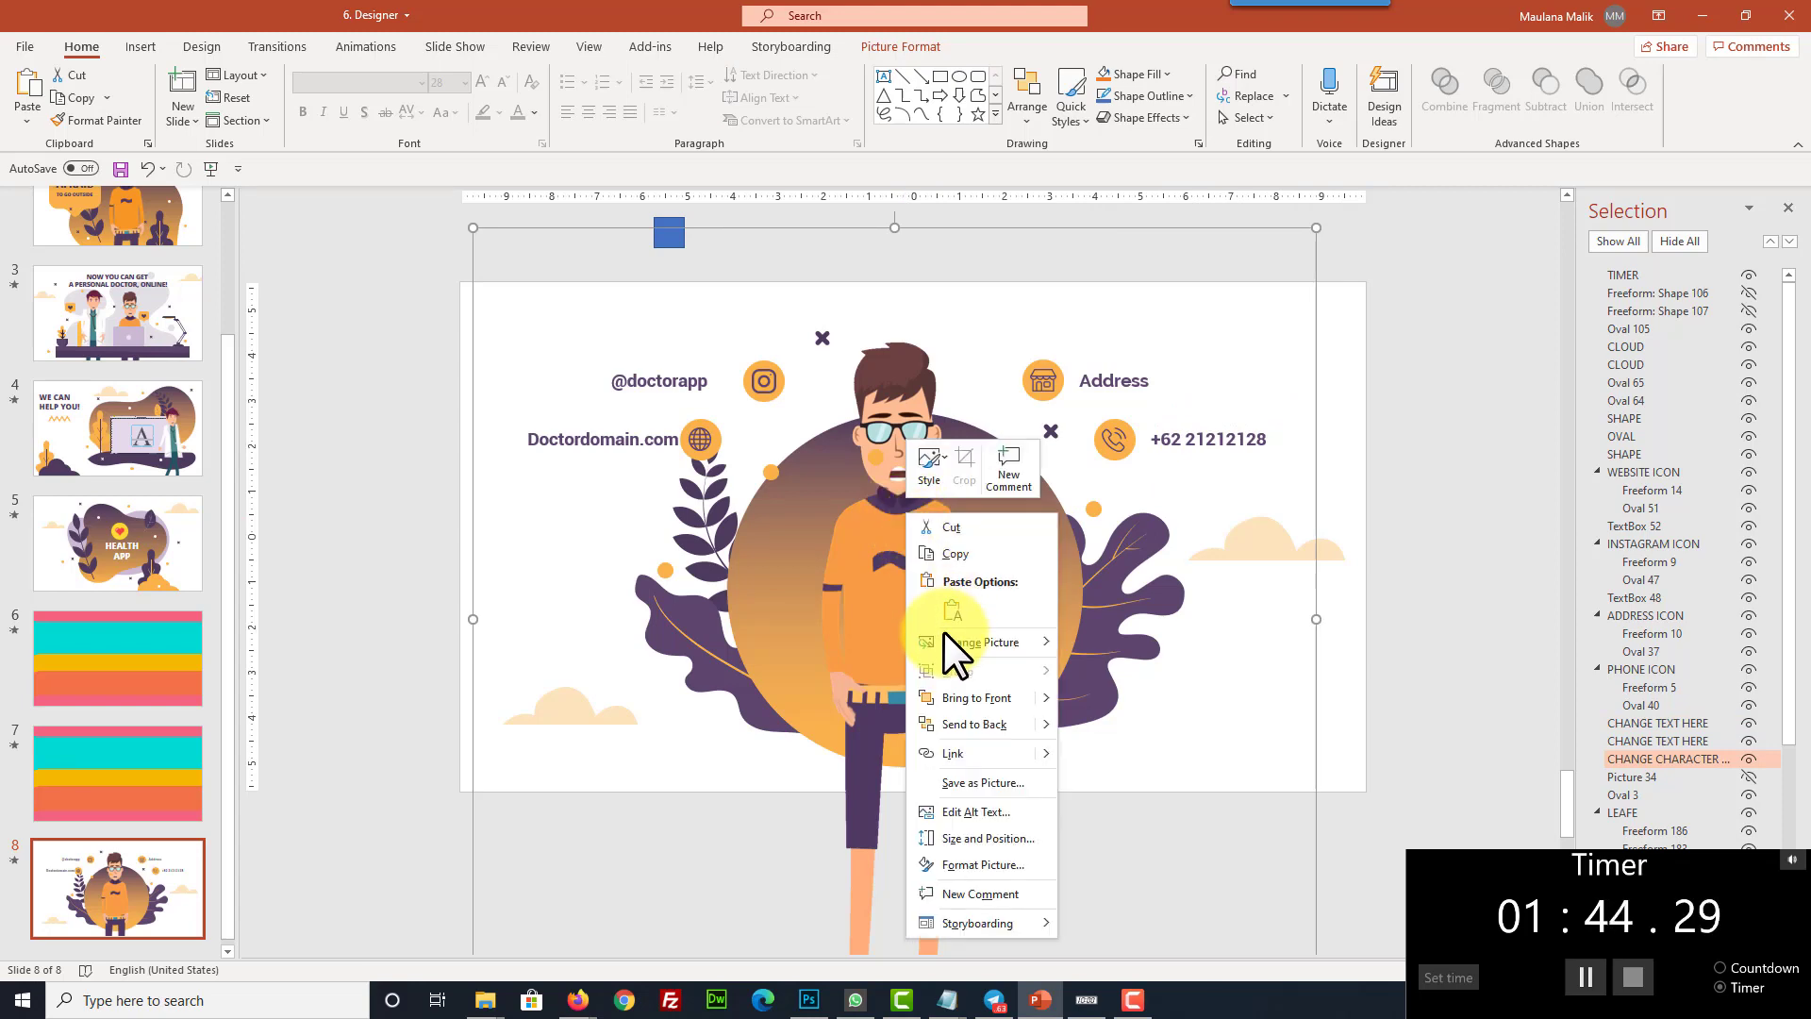
mouse_move(946, 647)
click(1074, 641)
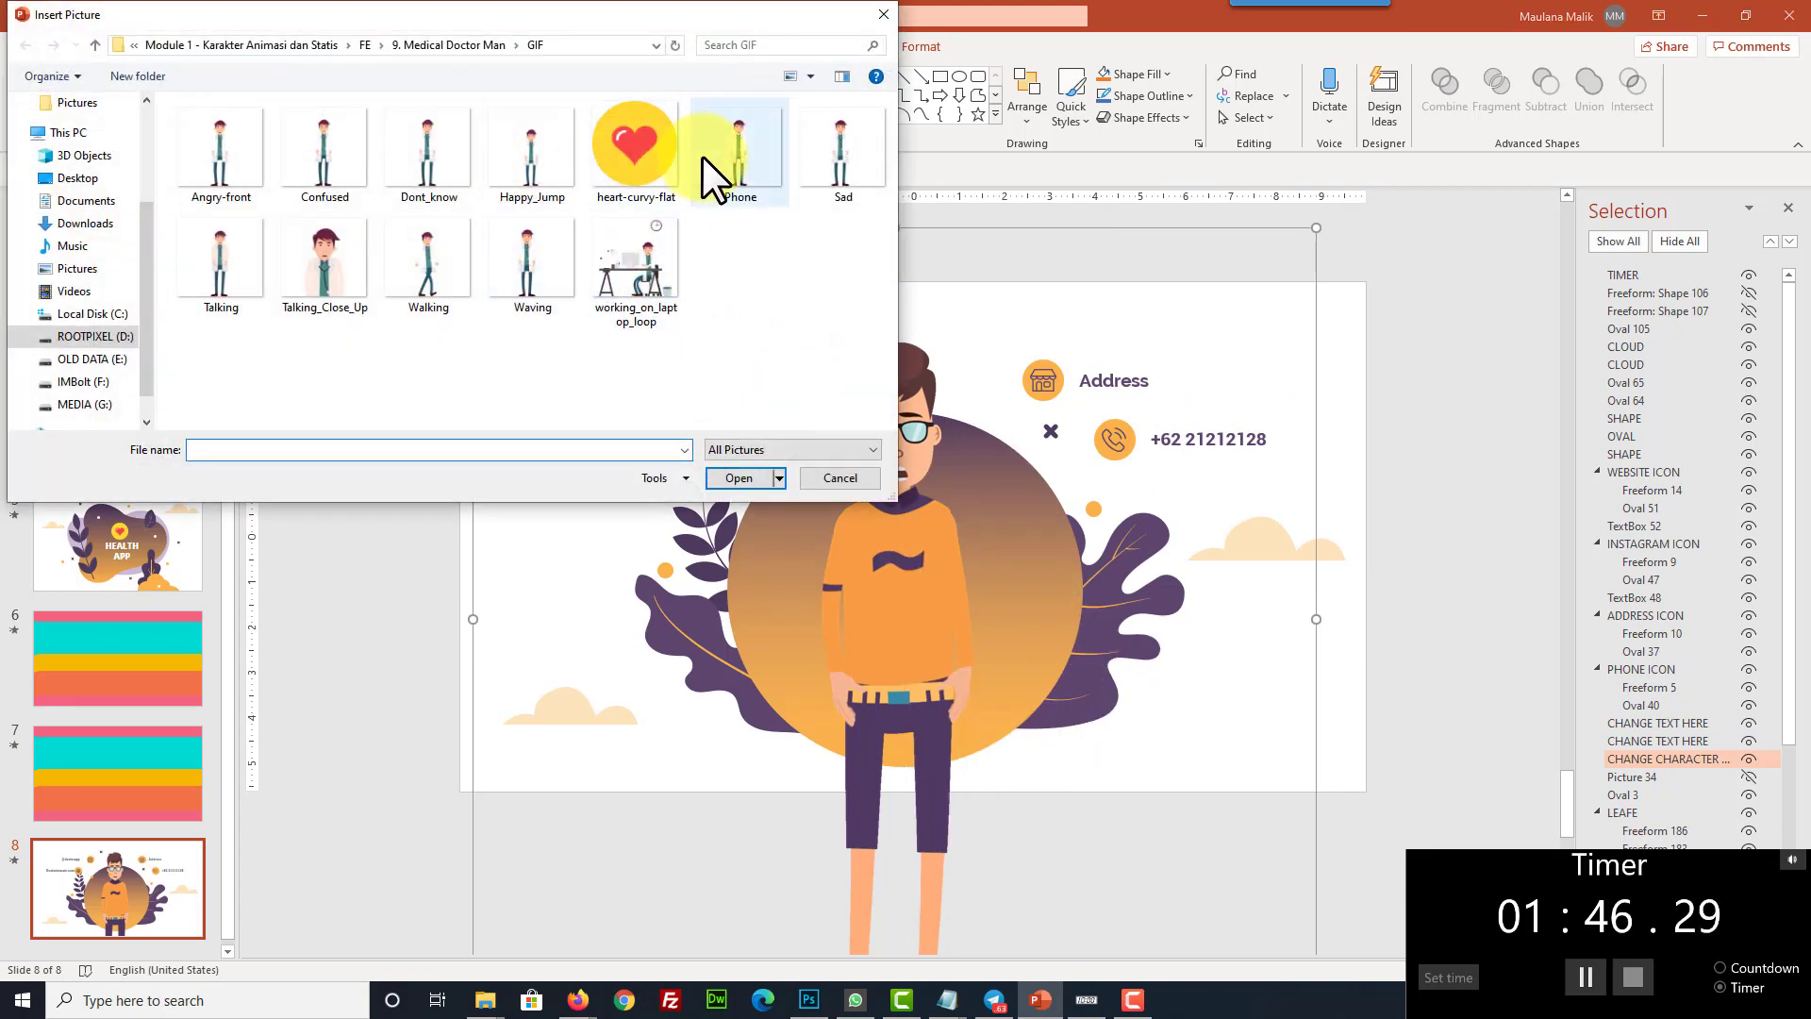
double_click(498, 277)
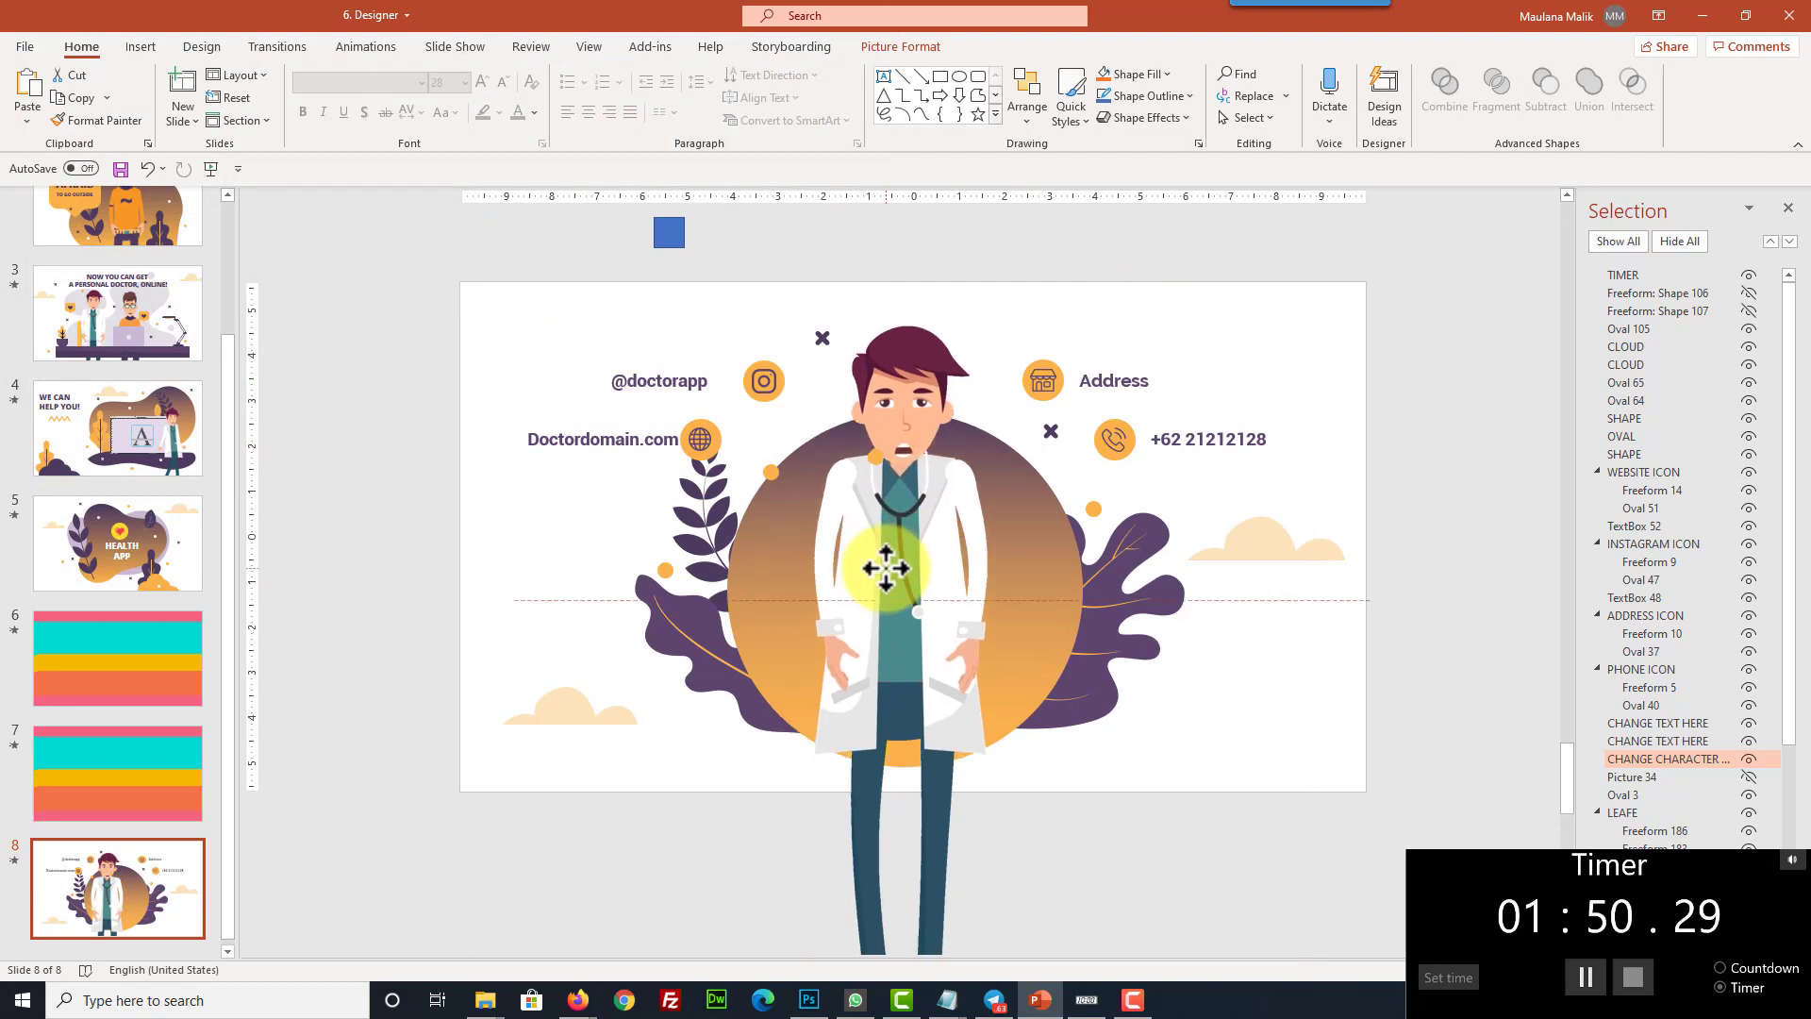
click(364, 452)
scroll(174, 604, up, 3)
Export the presentation as a video at Ultra HD (4K) resolution via Create a Video
click(37, 51)
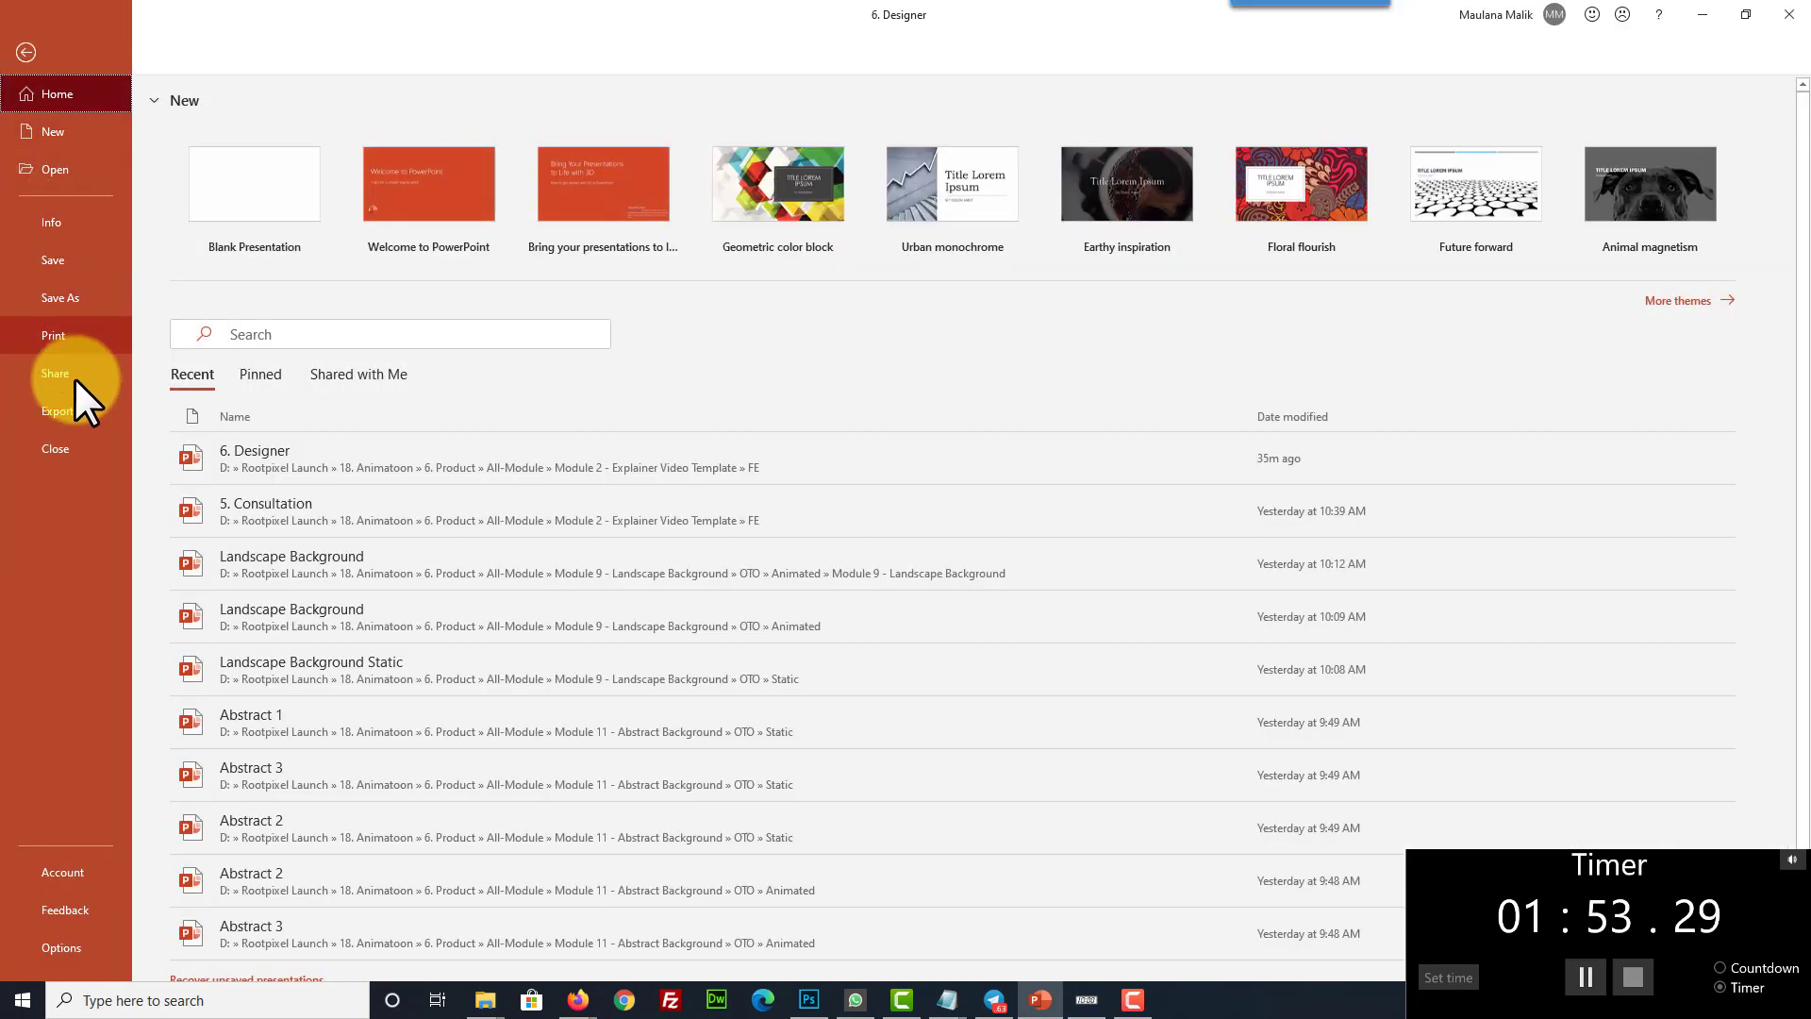
click(58, 411)
click(247, 198)
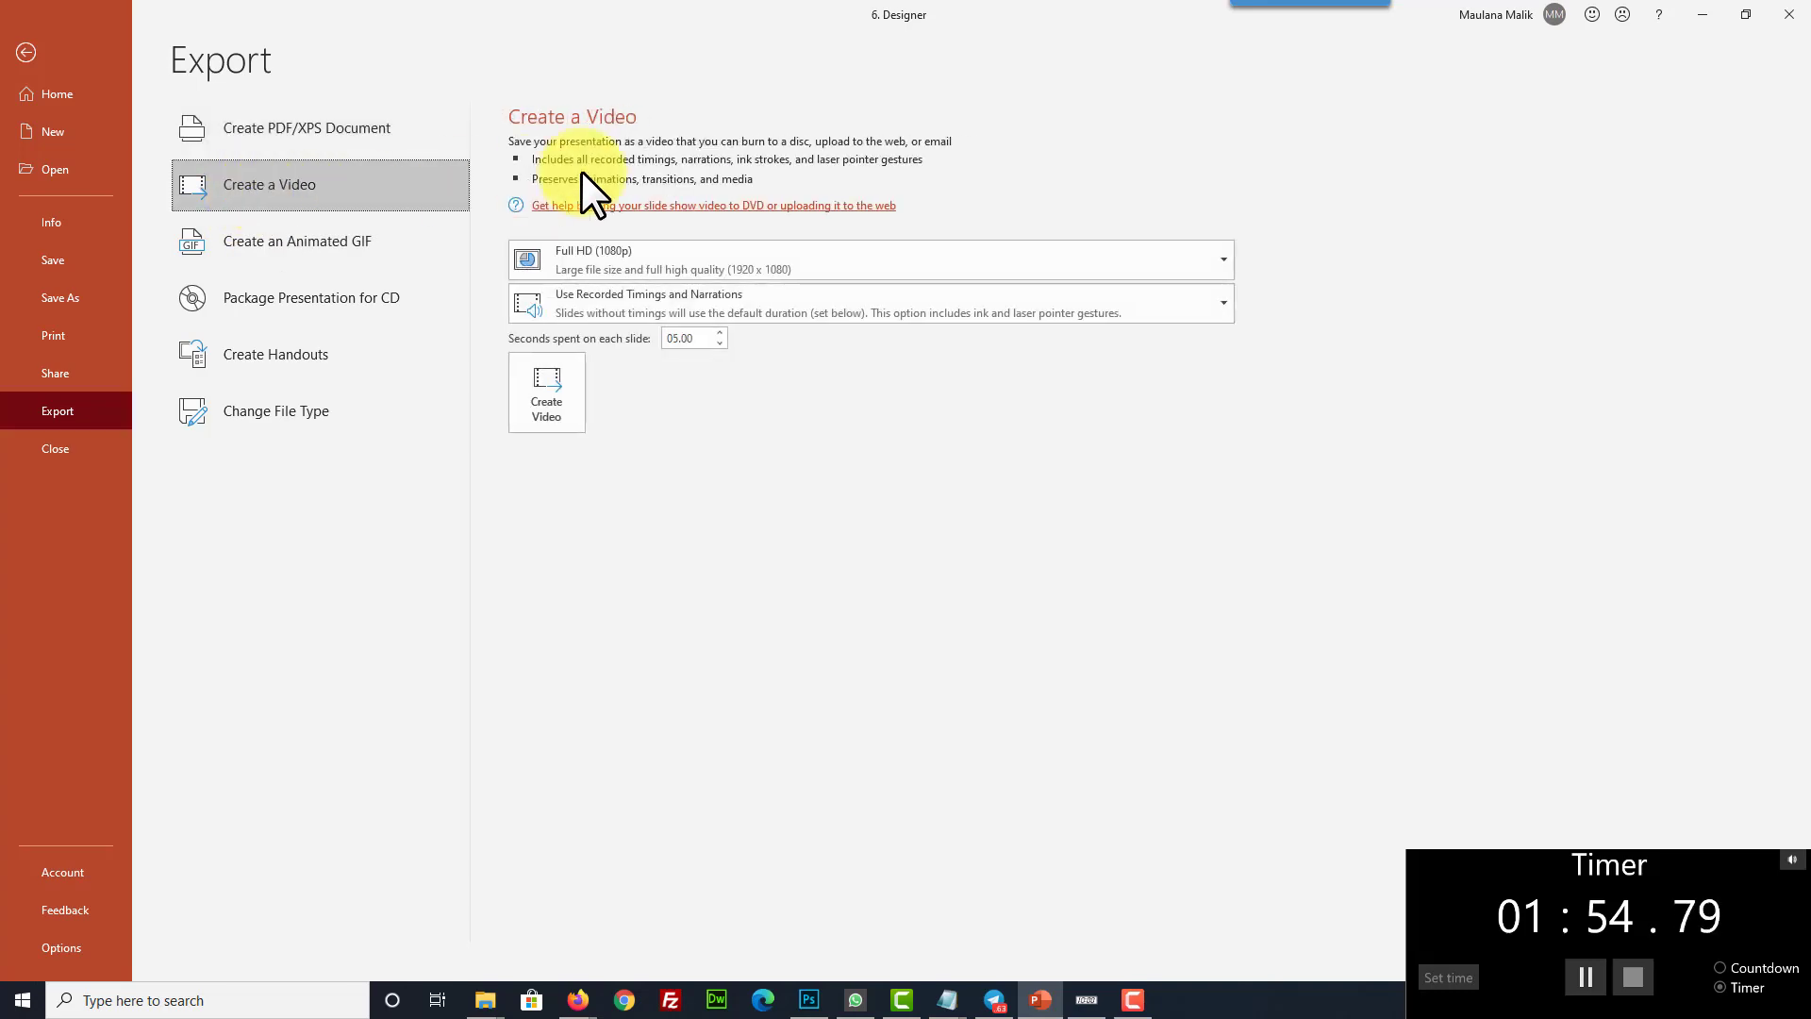
click(728, 257)
click(703, 308)
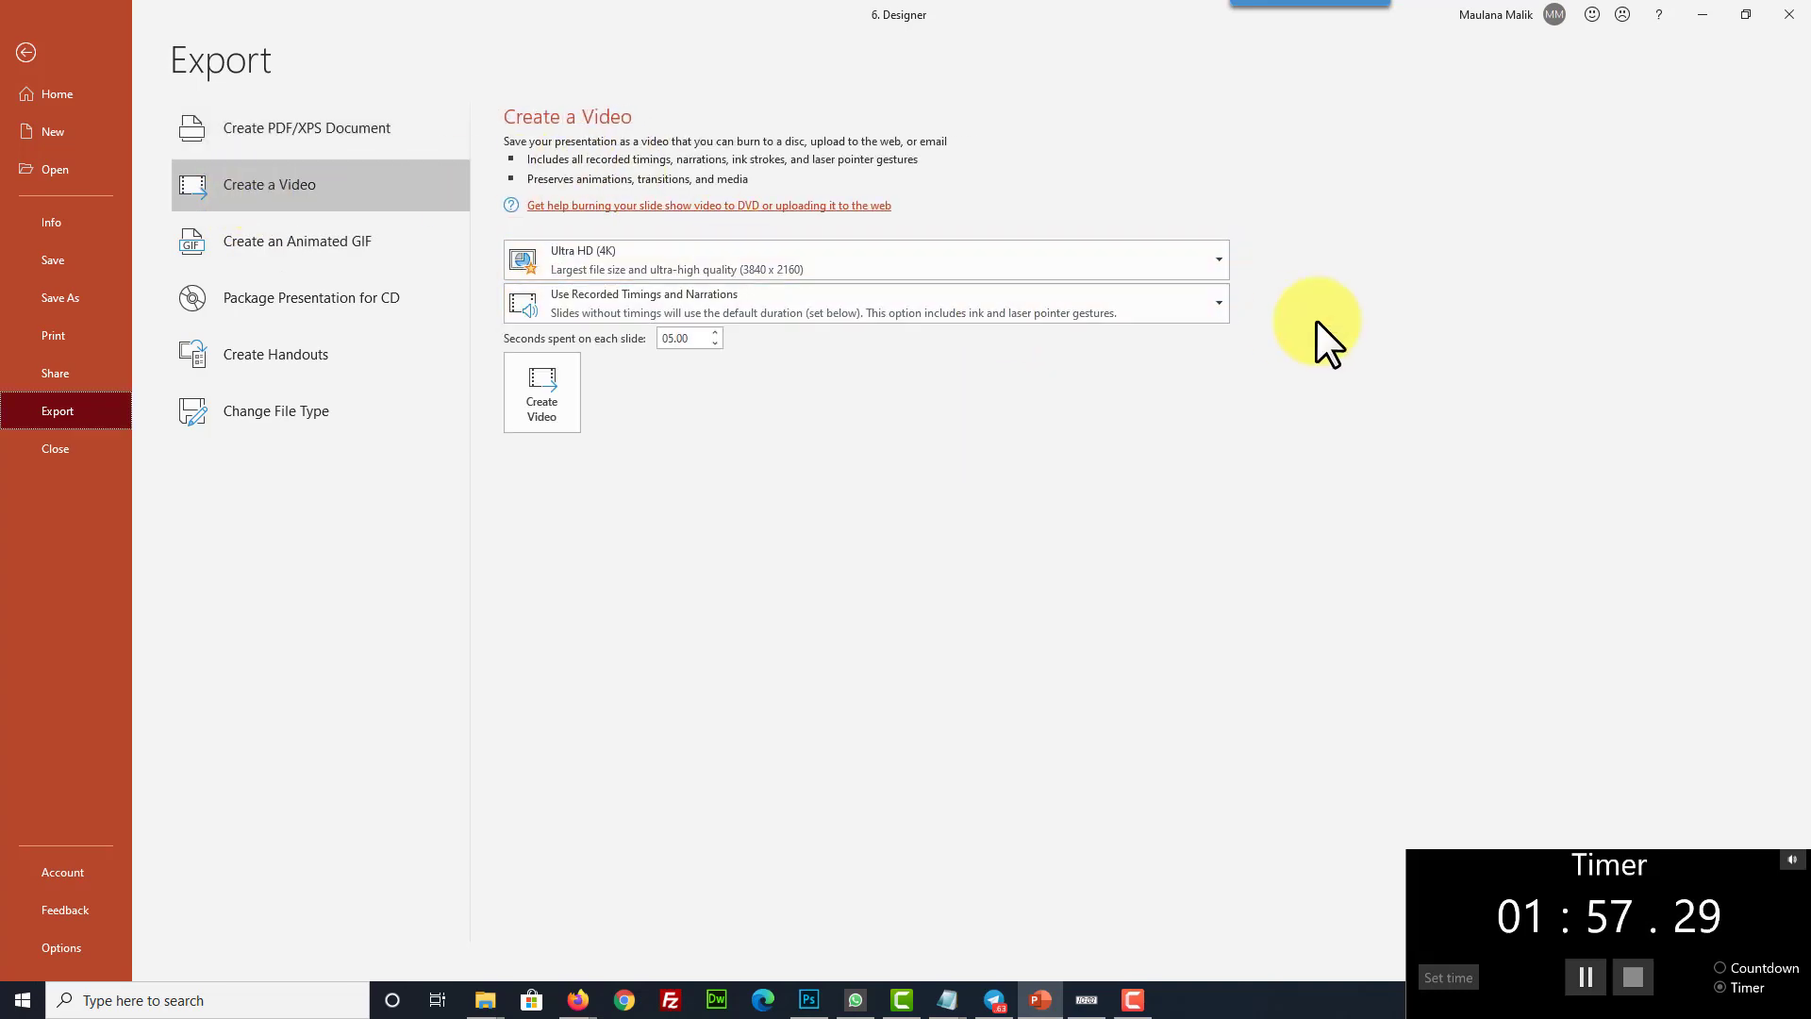
click(543, 408)
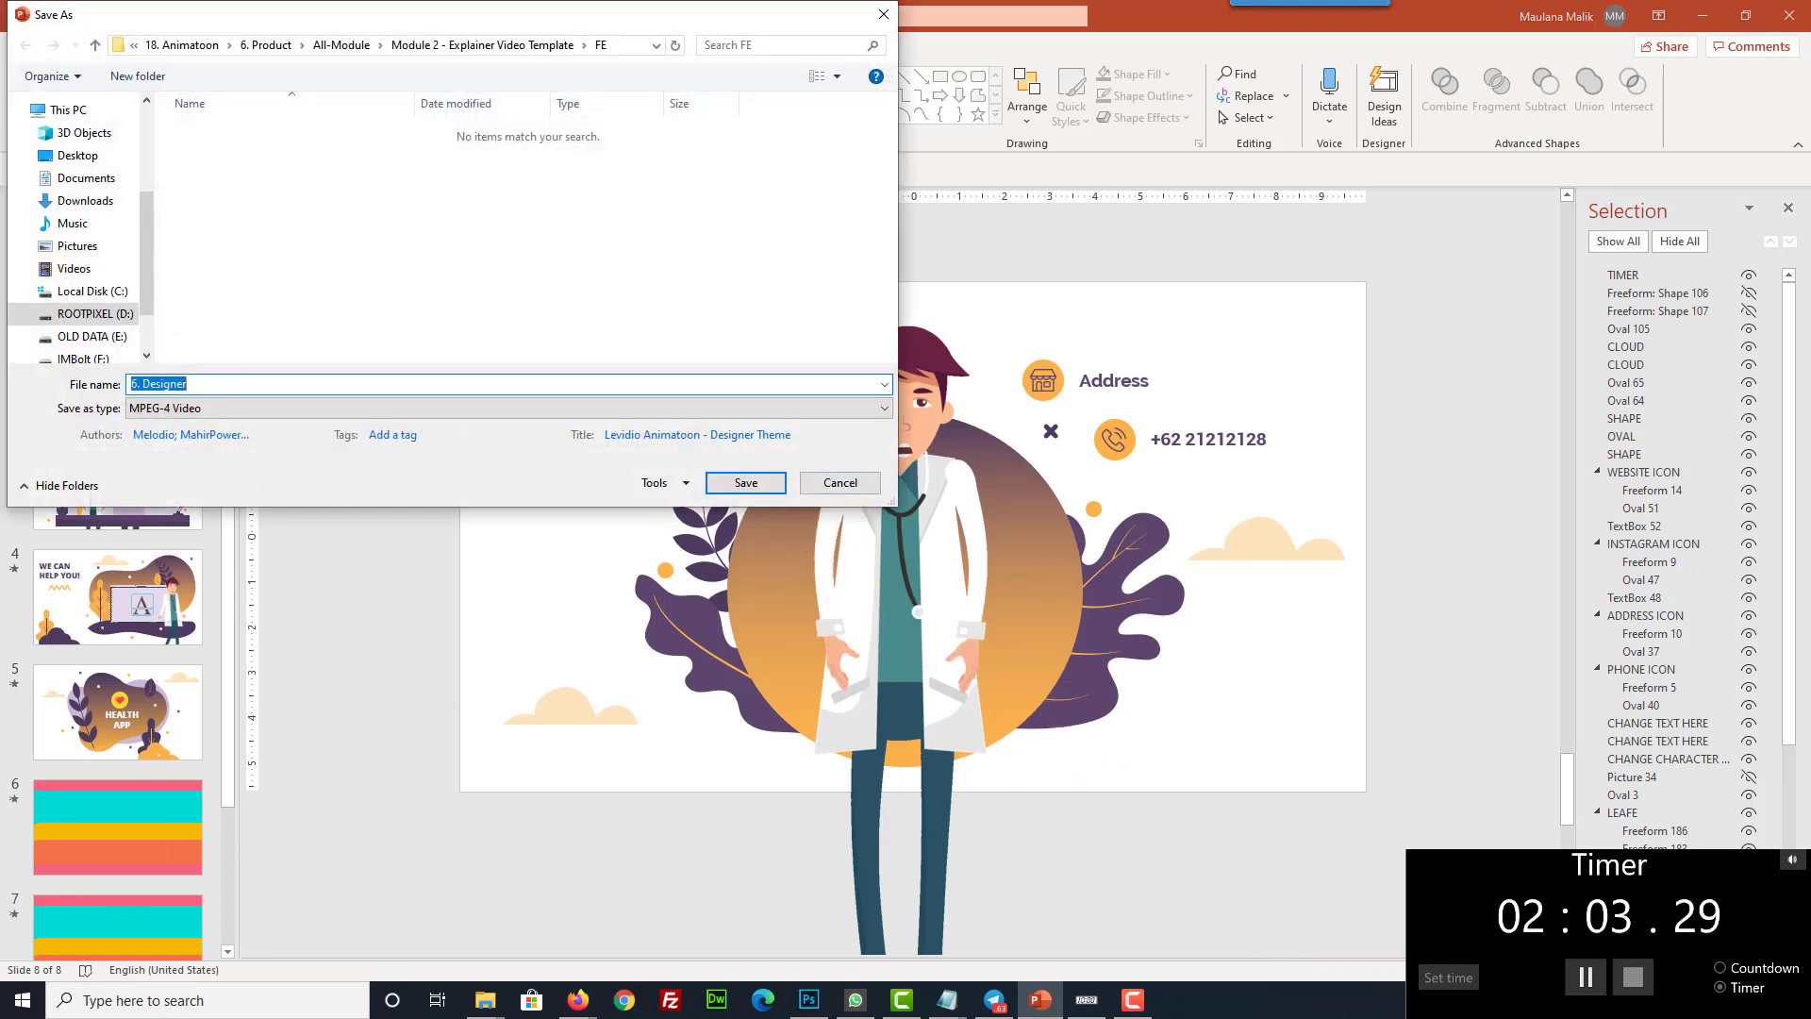
key(Escape)
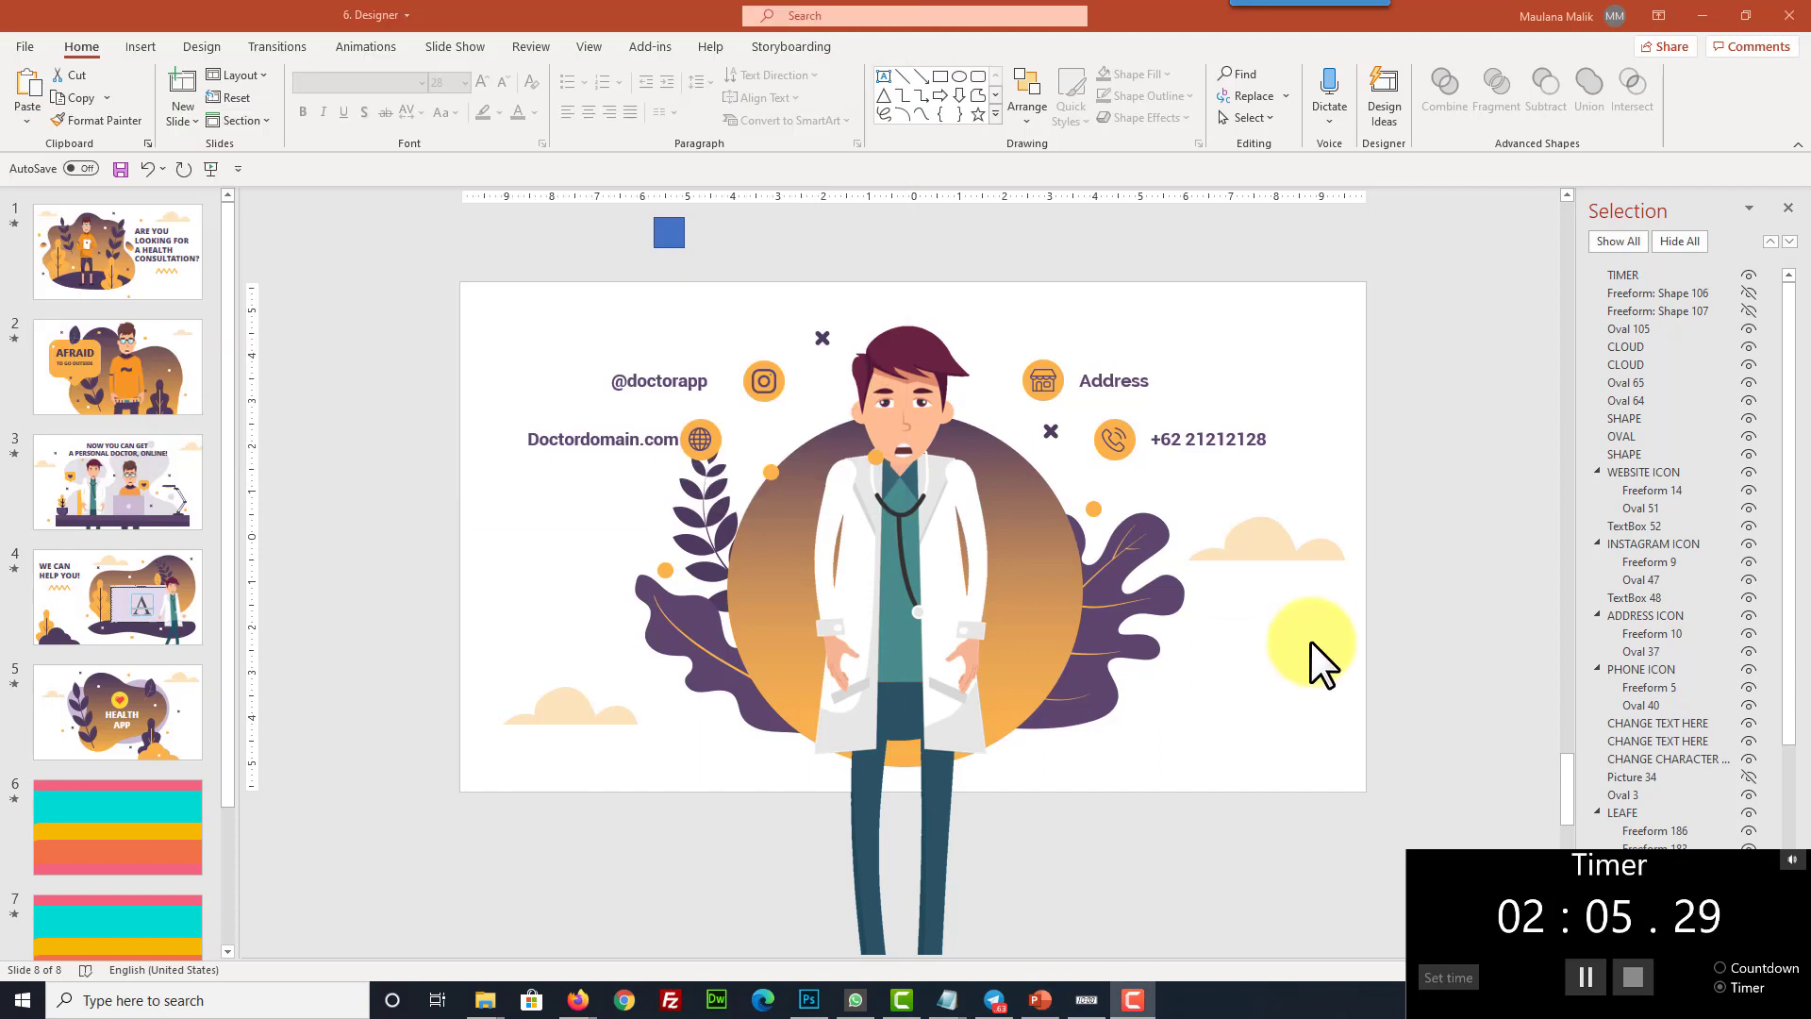